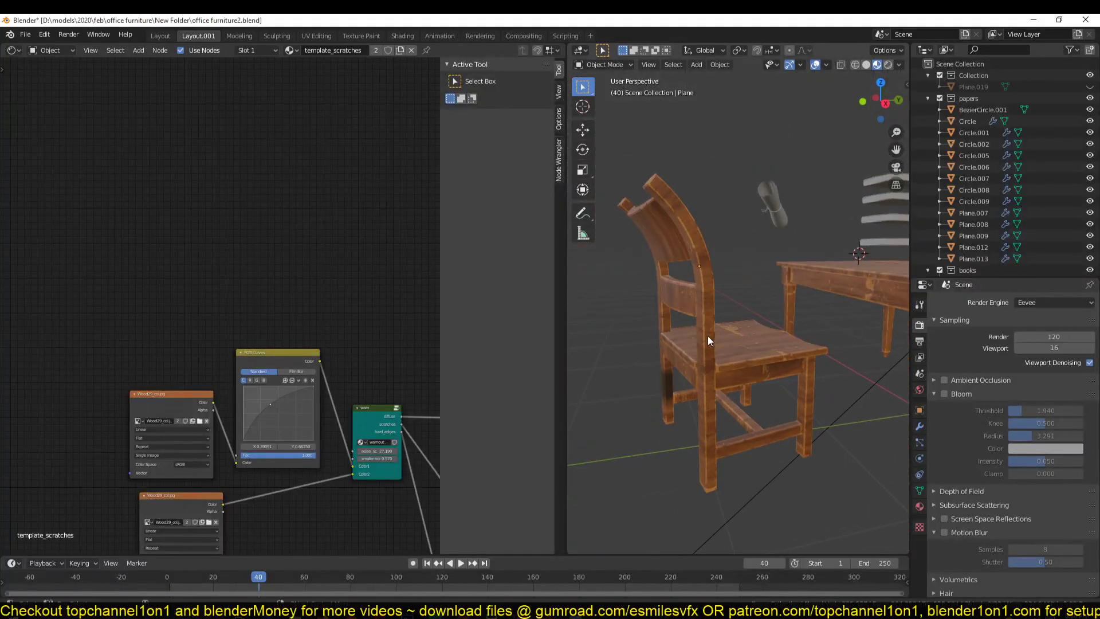
Step: Select the chair and duplicate the Wood29_col image texture node above the original
{"action": "left_click", "coordinate": [684, 352]}
{"action": "mouse_move", "coordinate": [632, 409]}
{"action": "middle_mouse_down"}
{"action": "mouse_move", "coordinate": [668, 373]}
{"action": "mouse_move", "coordinate": [665, 342]}
{"action": "middle_mouse_up"}
{"action": "scroll", "coordinate": [665, 341], "scroll_direction": "up", "scroll_amount": 1}
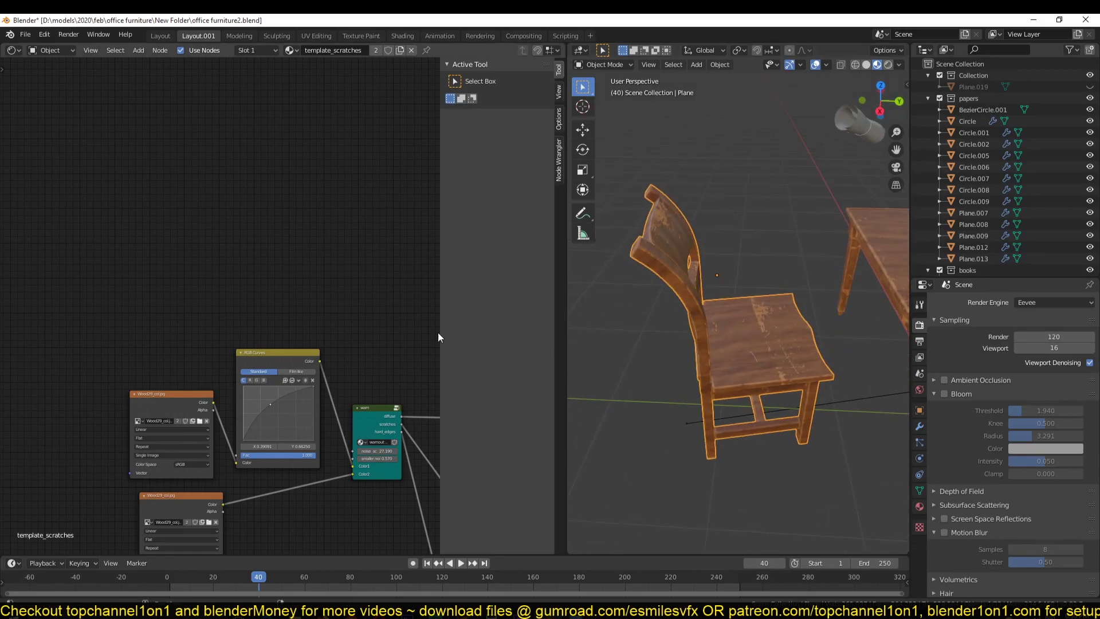
{"action": "middle_click_drag", "start_coordinate": [199, 408], "coordinate": [214, 428]}
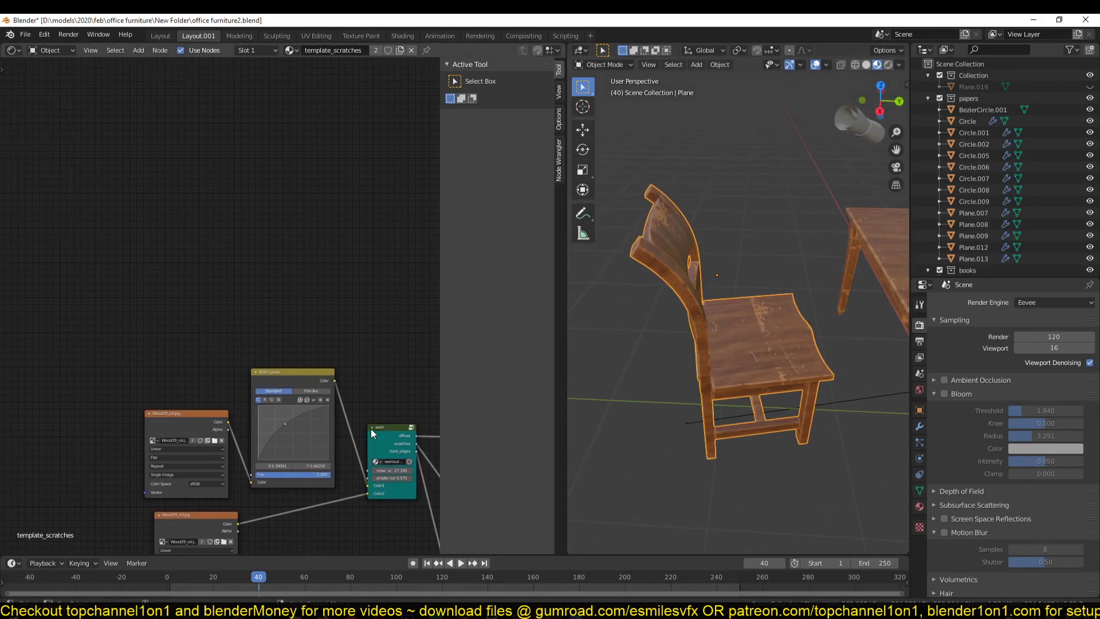
{"action": "left_click", "coordinate": [205, 421]}
{"action": "key", "text": "shift+d"}
{"action": "left_click", "coordinate": [194, 326]}
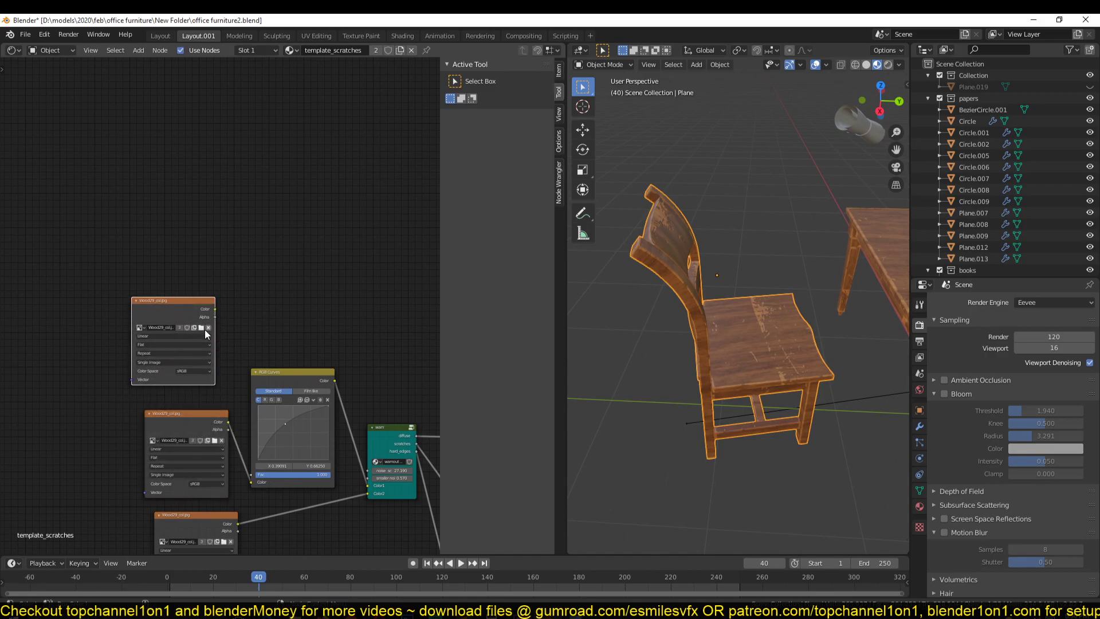
Step: Load the ambient occlusion cavity map into the copy and preview it on the chair
{"action": "left_click", "coordinate": [202, 328]}
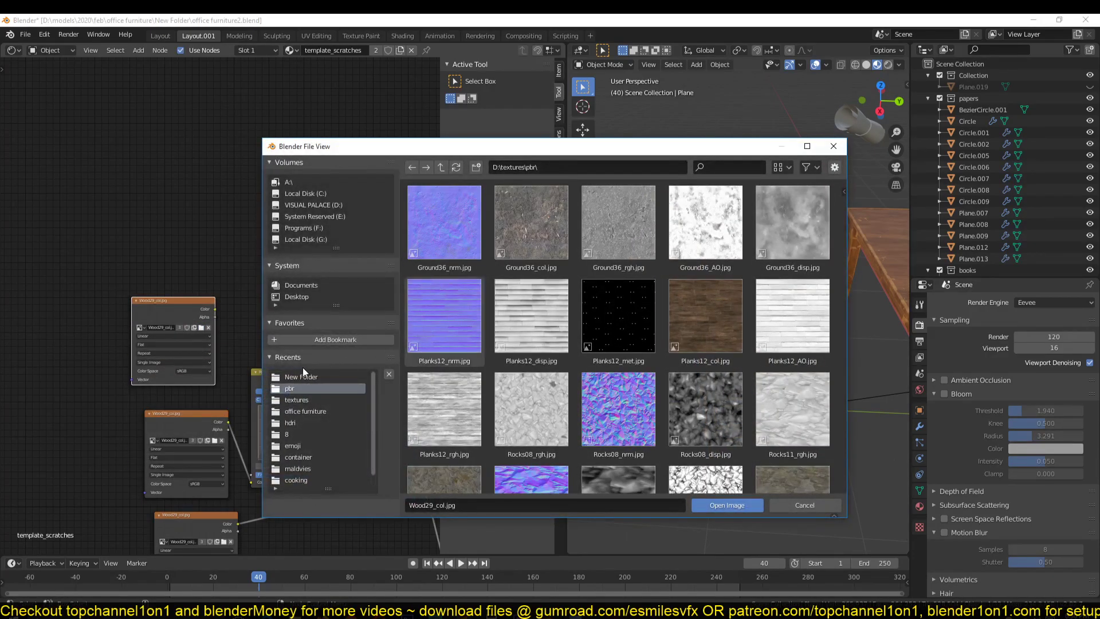
{"action": "left_click", "coordinate": [301, 376]}
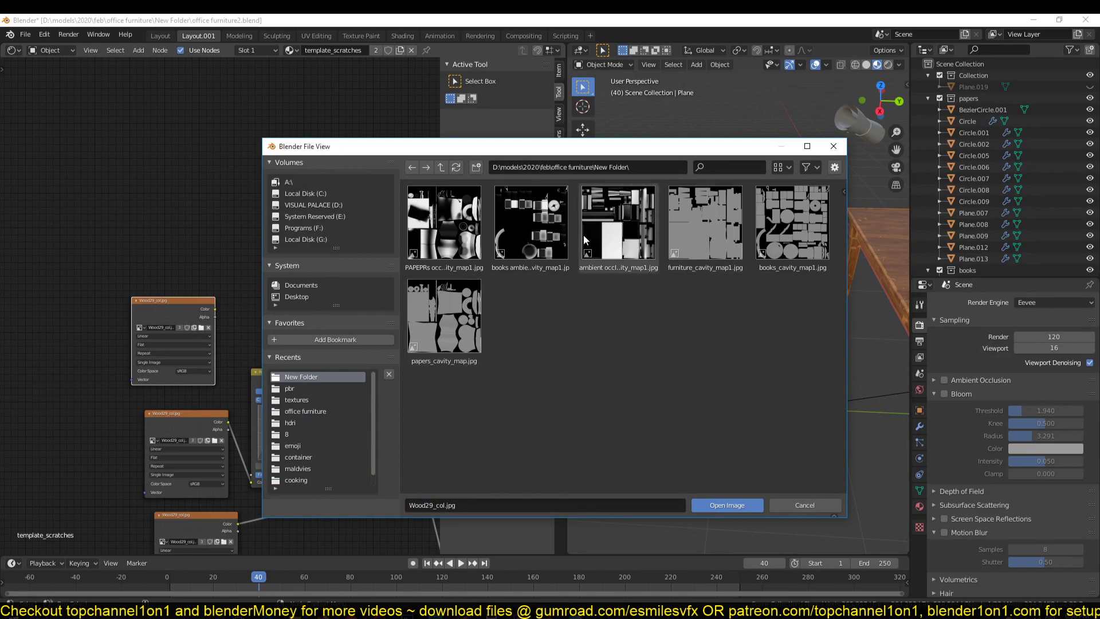
{"action": "left_click", "coordinate": [644, 232]}
{"action": "left_click", "coordinate": [721, 505]}
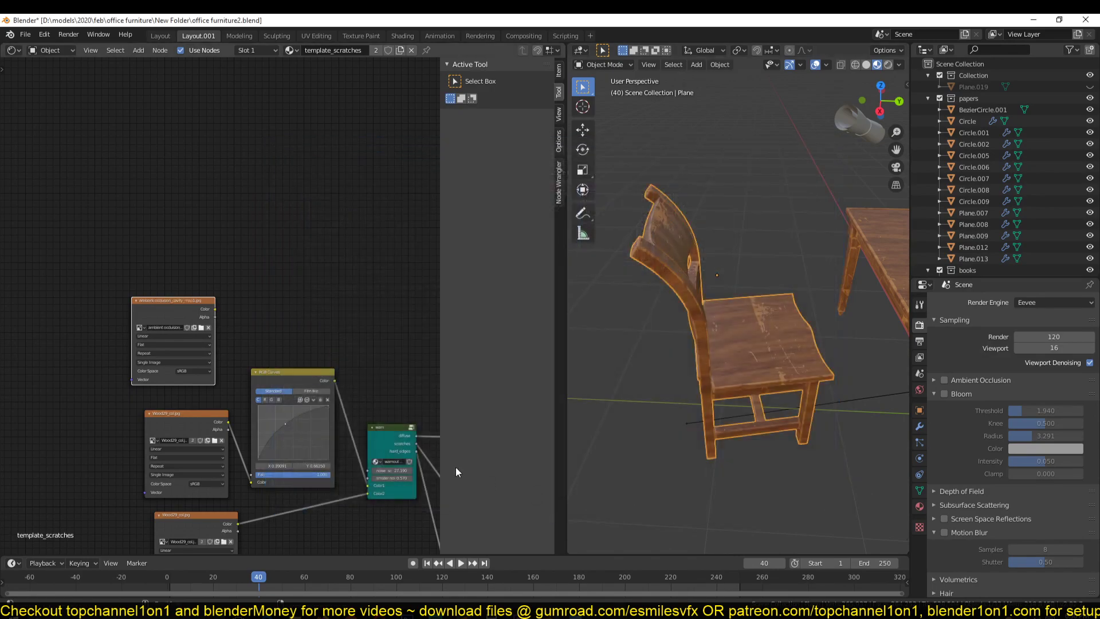
{"action": "left_click", "coordinate": [188, 324], "text": "ctrl+shift"}
{"action": "mouse_move", "coordinate": [644, 348]}
{"action": "middle_mouse_down"}
{"action": "mouse_move", "coordinate": [589, 283]}
{"action": "mouse_move", "coordinate": [628, 307]}
{"action": "mouse_move", "coordinate": [597, 325]}
{"action": "mouse_move", "coordinate": [661, 283]}
{"action": "mouse_move", "coordinate": [655, 322]}
{"action": "mouse_move", "coordinate": [735, 346]}
{"action": "mouse_move", "coordinate": [809, 315]}
{"action": "mouse_move", "coordinate": [737, 318]}
{"action": "mouse_move", "coordinate": [776, 332]}
{"action": "mouse_move", "coordinate": [856, 287]}
{"action": "mouse_move", "coordinate": [805, 311]}
{"action": "mouse_move", "coordinate": [793, 349]}
{"action": "mouse_move", "coordinate": [799, 301]}
{"action": "mouse_move", "coordinate": [765, 368]}
{"action": "mouse_move", "coordinate": [662, 341]}
{"action": "mouse_move", "coordinate": [575, 375]}
{"action": "mouse_move", "coordinate": [801, 348]}
{"action": "mouse_move", "coordinate": [844, 317]}
{"action": "middle_mouse_up"}
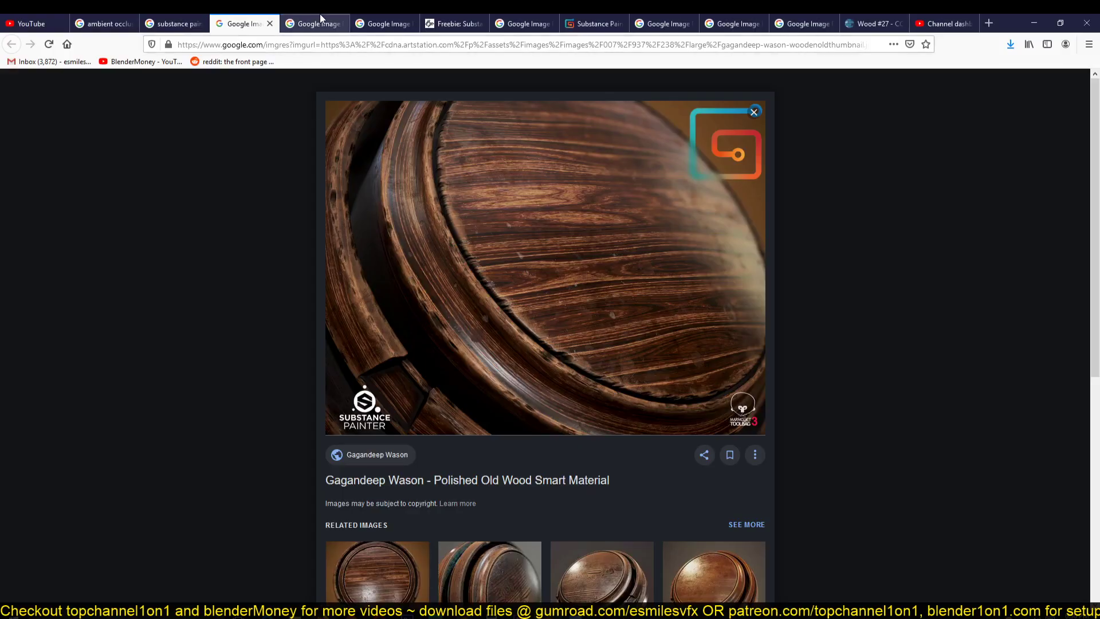
Step: Browse references: worn wood, Substance Painter freebie, Oxidized Bronze, ending on Vintage Sci Fi Pack
{"action": "left_click", "coordinate": [322, 18]}
{"action": "left_click", "coordinate": [395, 21]}
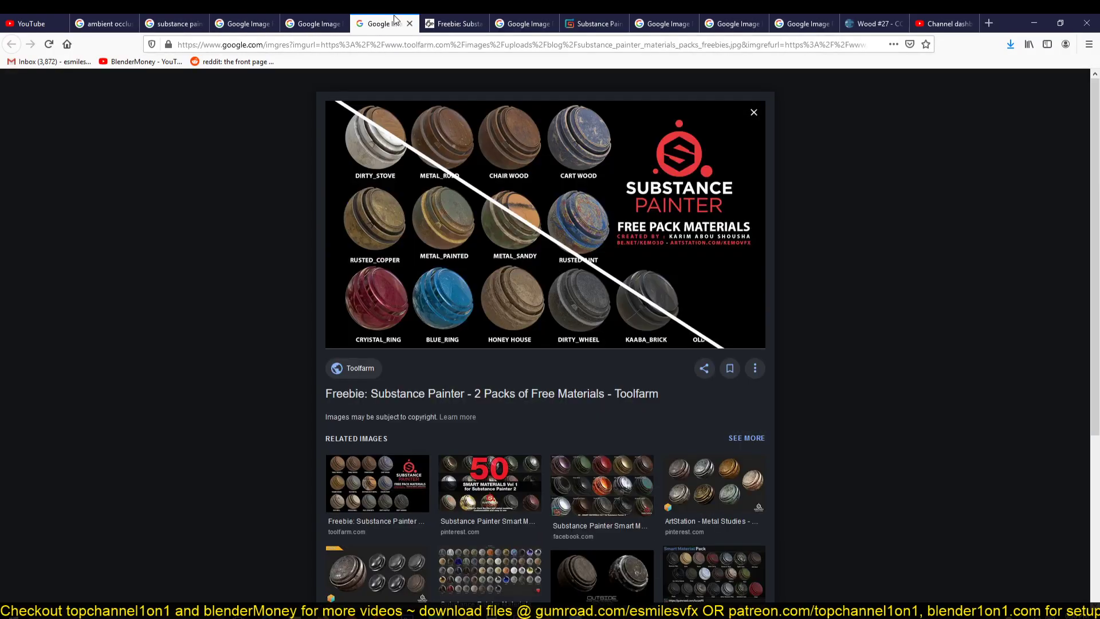
{"action": "left_click", "coordinate": [458, 18]}
{"action": "left_click", "coordinate": [547, 18]}
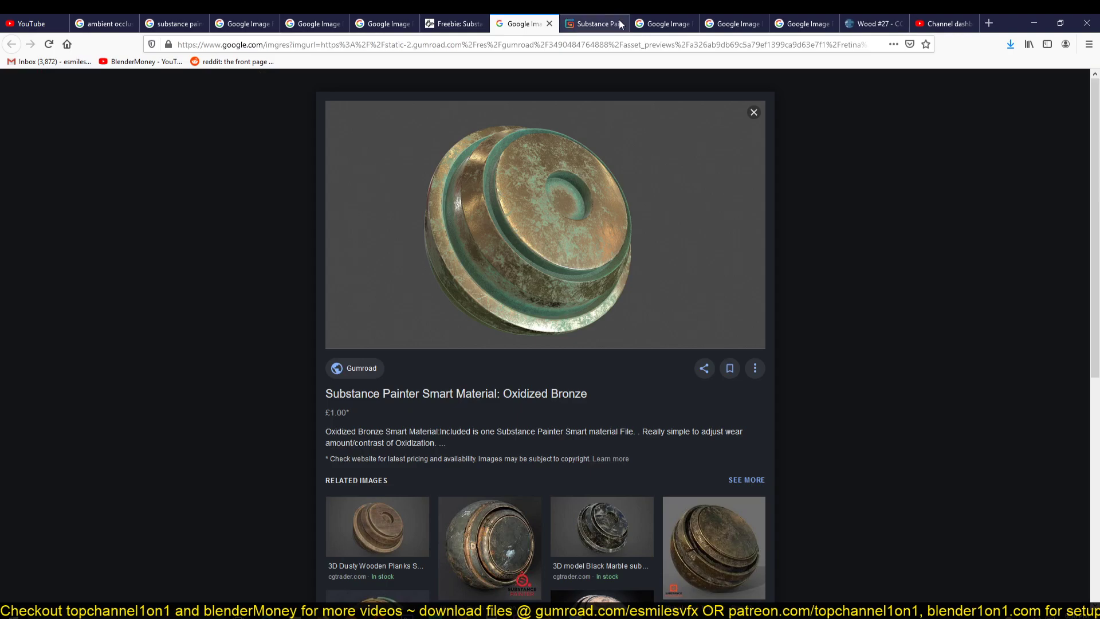
{"action": "left_click", "coordinate": [578, 22]}
{"action": "left_click", "coordinate": [667, 23]}
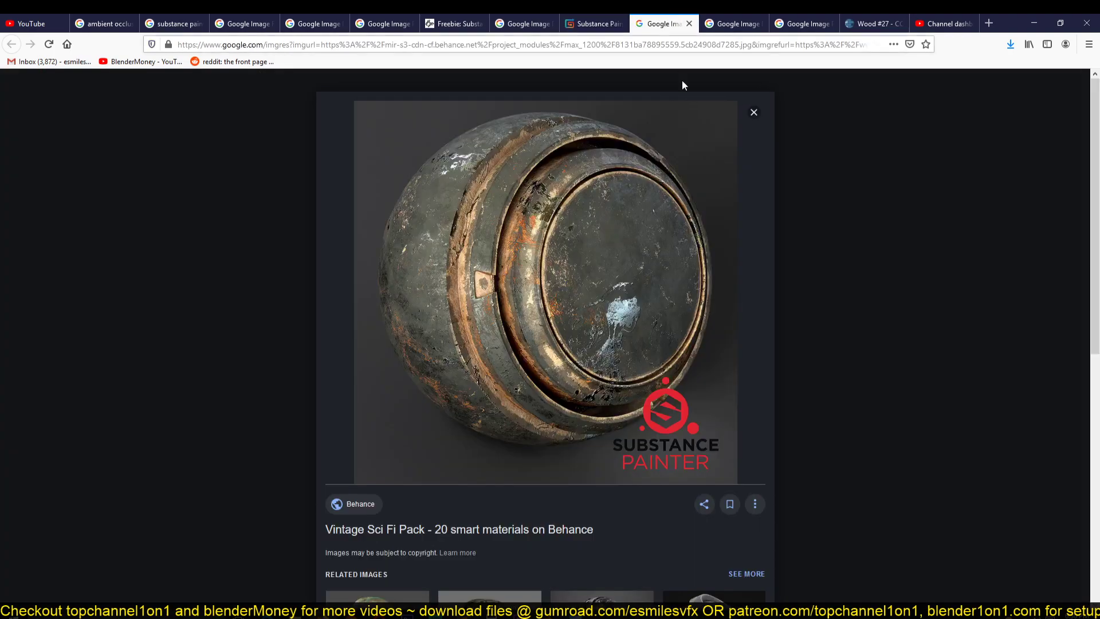
Step: Back in Blender, frame the AO nodes and orbit to an elevated front view of the chair
{"action": "left_click", "coordinate": [1033, 23]}
{"action": "middle_click_drag", "start_coordinate": [344, 400], "coordinate": [196, 352]}
{"action": "scroll", "coordinate": [196, 353], "scroll_direction": "up", "scroll_amount": 2}
{"action": "middle_click_drag", "start_coordinate": [135, 304], "coordinate": [187, 287]}
{"action": "scroll", "coordinate": [620, 334], "scroll_direction": "down", "scroll_amount": 3}
{"action": "scroll", "coordinate": [603, 335], "scroll_direction": "up", "scroll_amount": 2}
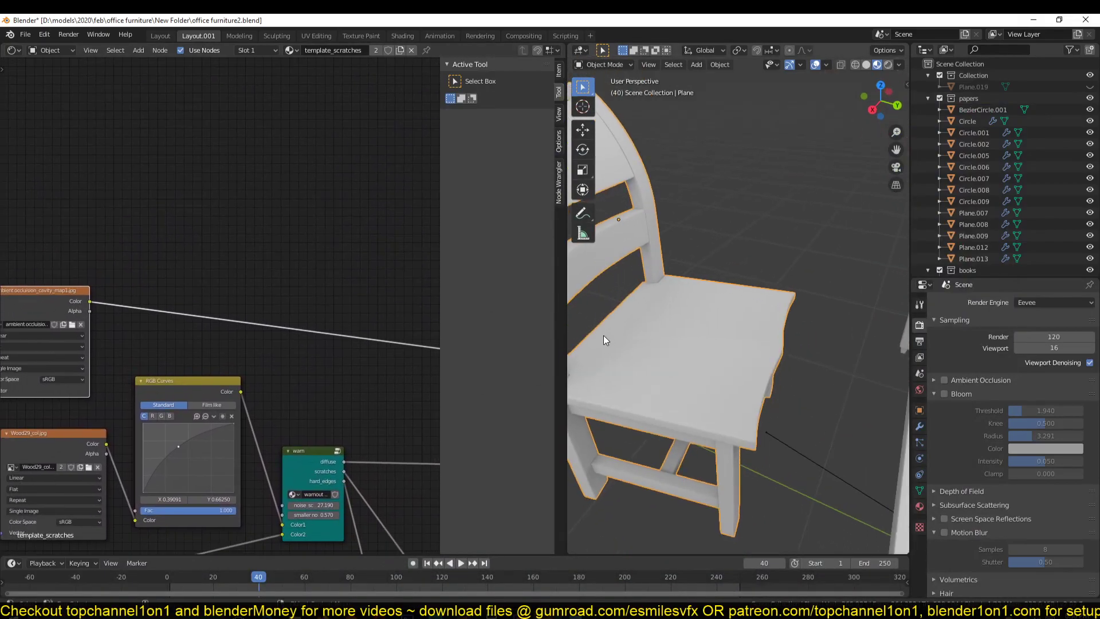
{"action": "mouse_move", "coordinate": [604, 335]}
{"action": "middle_mouse_down"}
{"action": "mouse_move", "coordinate": [645, 324]}
{"action": "mouse_move", "coordinate": [642, 266]}
{"action": "mouse_move", "coordinate": [775, 281]}
{"action": "mouse_move", "coordinate": [783, 260]}
{"action": "middle_mouse_up"}
{"action": "mouse_move", "coordinate": [729, 197]}
{"action": "middle_mouse_down"}
{"action": "mouse_move", "coordinate": [729, 304]}
{"action": "mouse_move", "coordinate": [760, 235]}
{"action": "mouse_move", "coordinate": [584, 316]}
{"action": "mouse_move", "coordinate": [789, 313]}
{"action": "middle_mouse_up"}
Step: Drop a ColorRamp onto the AO link and pull its white stop left
{"action": "key", "text": "shift+a"}
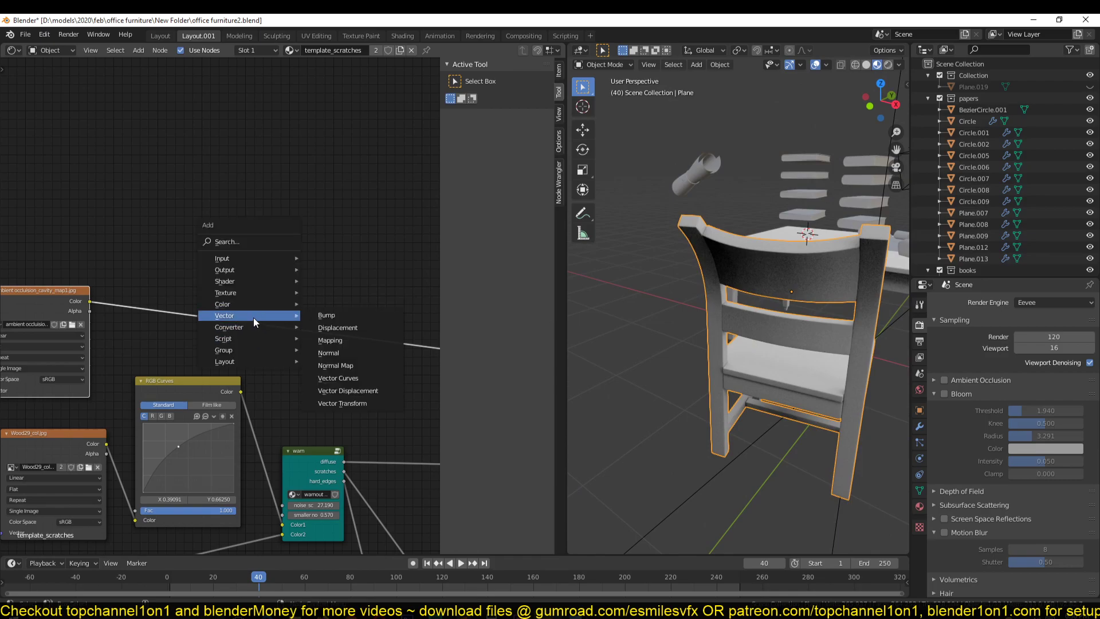
{"action": "mouse_move", "coordinate": [228, 327]}
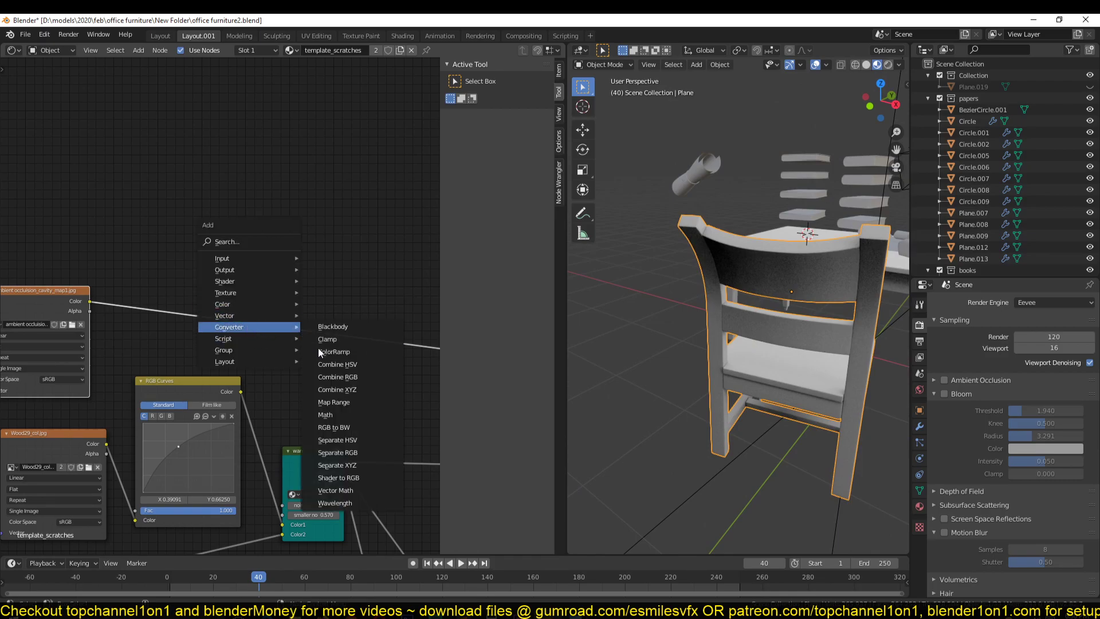
{"action": "left_click", "coordinate": [355, 351]}
{"action": "left_click", "coordinate": [197, 287]}
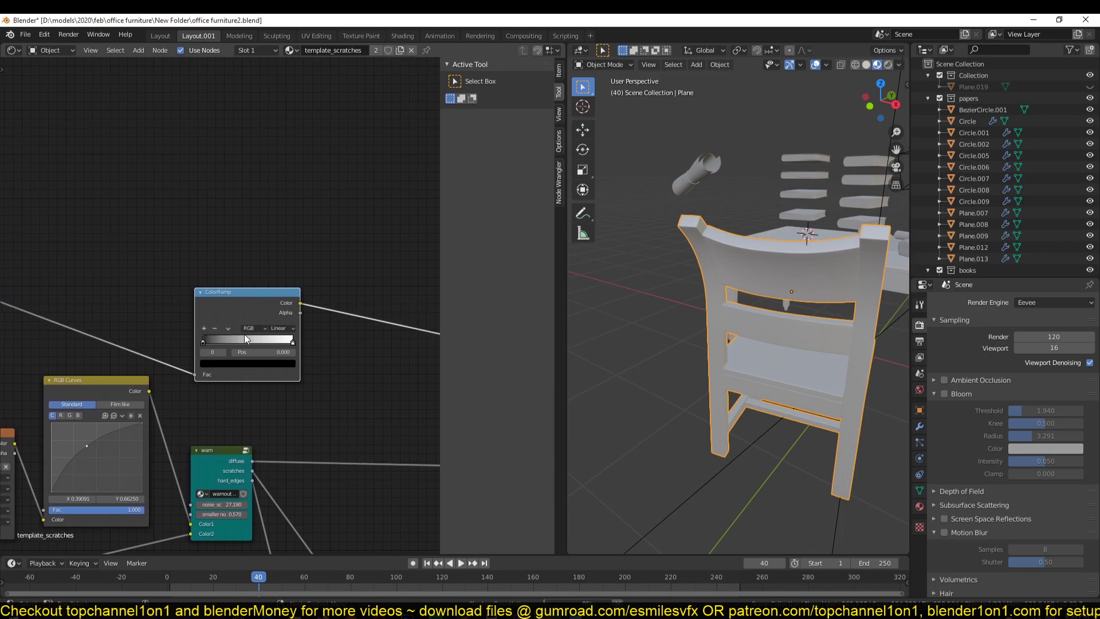
{"action": "left_click_drag", "start_coordinate": [292, 344], "coordinate": [195, 347]}
{"action": "mouse_move", "coordinate": [607, 321]}
{"action": "middle_mouse_down"}
{"action": "mouse_move", "coordinate": [662, 318]}
{"action": "mouse_move", "coordinate": [579, 320]}
{"action": "middle_mouse_up"}
{"action": "middle_click_drag", "start_coordinate": [214, 319], "coordinate": [284, 322]}
{"action": "middle_click_drag", "start_coordinate": [676, 343], "coordinate": [762, 342]}
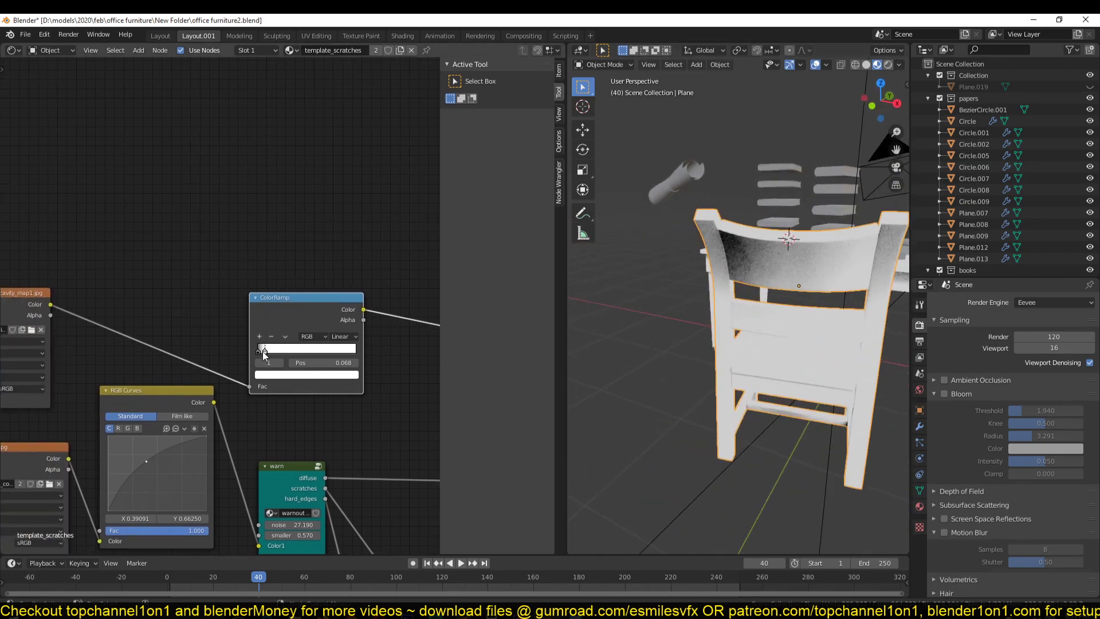
Step: Adjust the ColorRamp black stop, then set the white stop to about 0.423
{"action": "mouse_move", "coordinate": [258, 351]}
{"action": "left_mouse_down"}
{"action": "mouse_move", "coordinate": [274, 350]}
{"action": "mouse_move", "coordinate": [261, 352]}
{"action": "left_mouse_up"}
{"action": "mouse_move", "coordinate": [600, 303]}
{"action": "middle_mouse_down"}
{"action": "mouse_move", "coordinate": [590, 270]}
{"action": "mouse_move", "coordinate": [859, 298]}
{"action": "mouse_move", "coordinate": [775, 260]}
{"action": "mouse_move", "coordinate": [710, 320]}
{"action": "mouse_move", "coordinate": [766, 377]}
{"action": "mouse_move", "coordinate": [762, 413]}
{"action": "mouse_move", "coordinate": [886, 393]}
{"action": "mouse_move", "coordinate": [846, 332]}
{"action": "mouse_move", "coordinate": [823, 362]}
{"action": "mouse_move", "coordinate": [850, 344]}
{"action": "mouse_move", "coordinate": [795, 320]}
{"action": "mouse_move", "coordinate": [717, 259]}
{"action": "mouse_move", "coordinate": [632, 253]}
{"action": "mouse_move", "coordinate": [640, 277]}
{"action": "mouse_move", "coordinate": [692, 194]}
{"action": "mouse_move", "coordinate": [576, 252]}
{"action": "mouse_move", "coordinate": [898, 230]}
{"action": "mouse_move", "coordinate": [597, 346]}
{"action": "mouse_move", "coordinate": [892, 295]}
{"action": "mouse_move", "coordinate": [828, 277]}
{"action": "mouse_move", "coordinate": [630, 298]}
{"action": "middle_mouse_up"}
{"action": "scroll", "coordinate": [1059, 318], "scroll_direction": "down", "scroll_amount": 3}
{"action": "scroll", "coordinate": [764, 413], "scroll_direction": "up", "scroll_amount": 5}
{"action": "scroll", "coordinate": [275, 321], "scroll_direction": "up", "scroll_amount": 2}
{"action": "left_click", "coordinate": [293, 368]}
{"action": "mouse_move", "coordinate": [293, 370]}
{"action": "left_mouse_down"}
{"action": "mouse_move", "coordinate": [328, 363]}
{"action": "mouse_move", "coordinate": [287, 360]}
{"action": "left_mouse_up"}
Step: Inspect the chair up close and nudge the black stop left to brighten the mask
{"action": "mouse_move", "coordinate": [630, 401]}
{"action": "middle_mouse_down"}
{"action": "mouse_move", "coordinate": [730, 438]}
{"action": "mouse_move", "coordinate": [793, 366]}
{"action": "mouse_move", "coordinate": [726, 408]}
{"action": "middle_mouse_up"}
{"action": "scroll", "coordinate": [673, 447], "scroll_direction": "down", "scroll_amount": 3}
{"action": "middle_click_drag", "start_coordinate": [674, 447], "coordinate": [834, 386]}
{"action": "scroll", "coordinate": [838, 389], "scroll_direction": "up", "scroll_amount": 3}
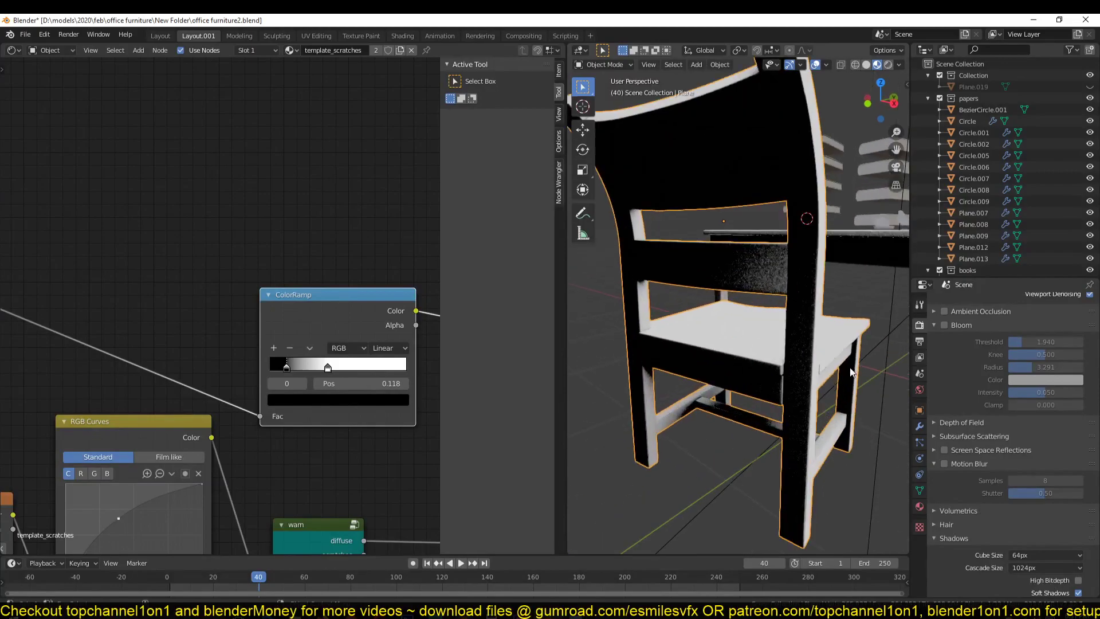
{"action": "scroll", "coordinate": [857, 362], "scroll_direction": "up", "scroll_amount": 2}
{"action": "mouse_move", "coordinate": [286, 367]}
{"action": "left_mouse_down"}
{"action": "mouse_move", "coordinate": [273, 366]}
{"action": "mouse_move", "coordinate": [301, 369]}
{"action": "mouse_move", "coordinate": [284, 369]}
{"action": "left_mouse_up"}
{"action": "scroll", "coordinate": [298, 366], "scroll_direction": "down", "scroll_amount": 1}
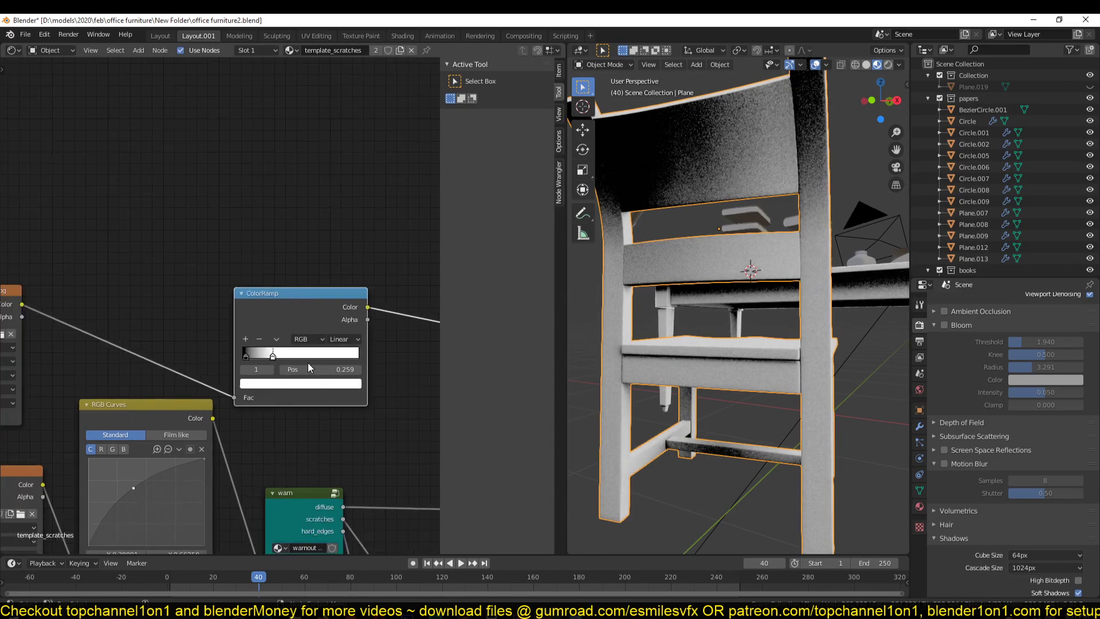
{"action": "scroll", "coordinate": [321, 378], "scroll_direction": "down", "scroll_amount": 3}
{"action": "middle_click_drag", "start_coordinate": [356, 391], "coordinate": [284, 301]}
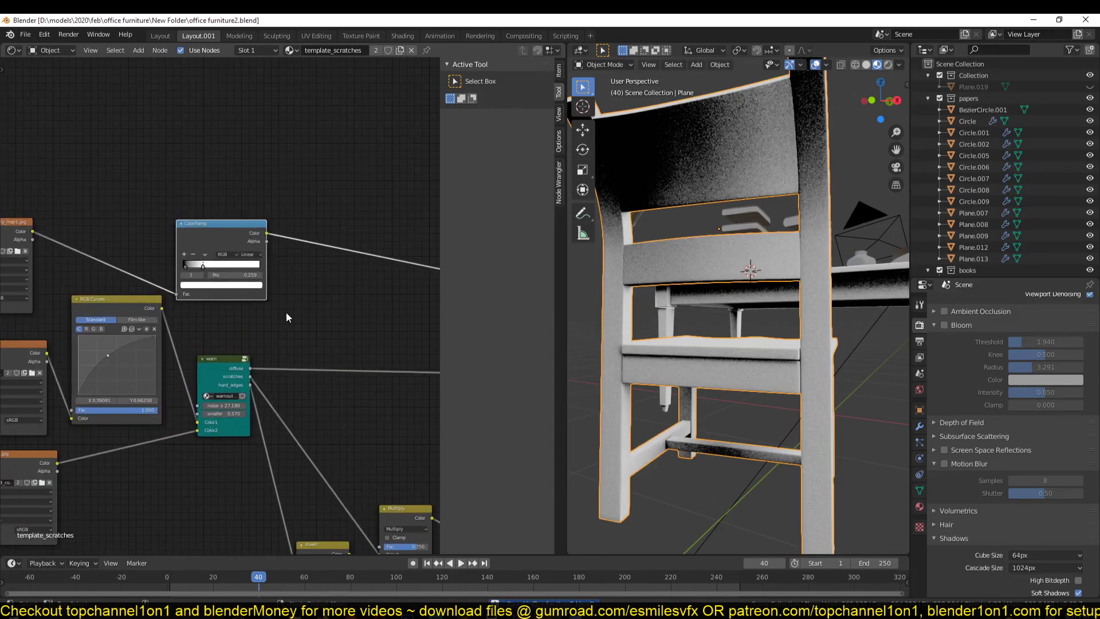
Step: Peek inside the mask node group, move the group node up-right, and save the file
{"action": "left_click", "coordinate": [229, 364]}
{"action": "key", "text": "Tab"}
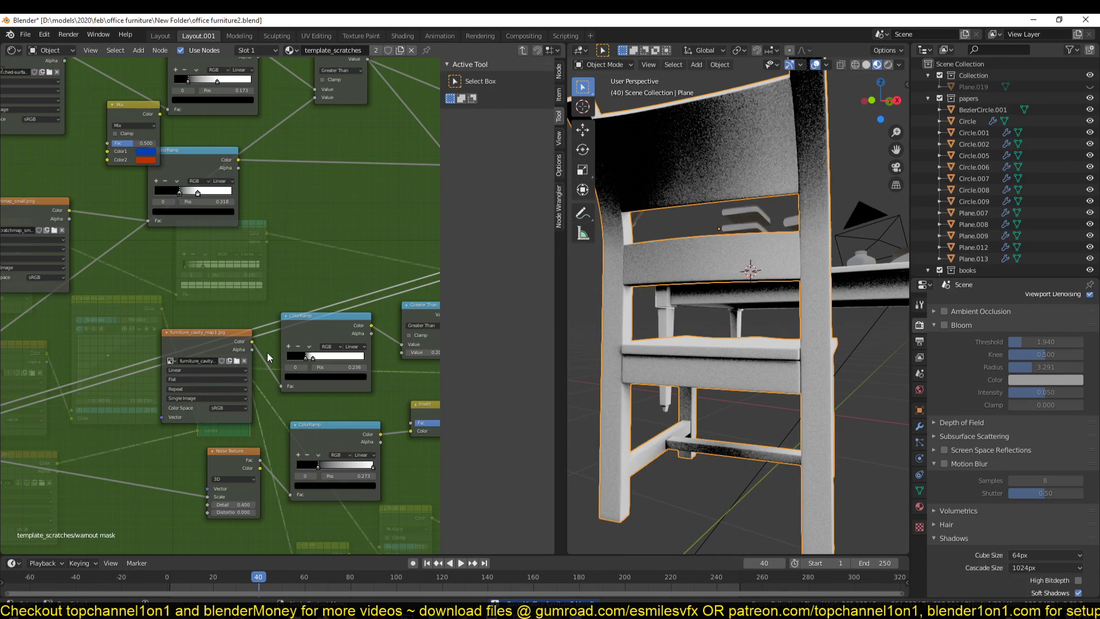
{"action": "key", "text": "Tab"}
{"action": "key", "text": "Tab"}
{"action": "key", "text": "Tab"}
{"action": "left_click_drag", "start_coordinate": [257, 363], "coordinate": [333, 349]}
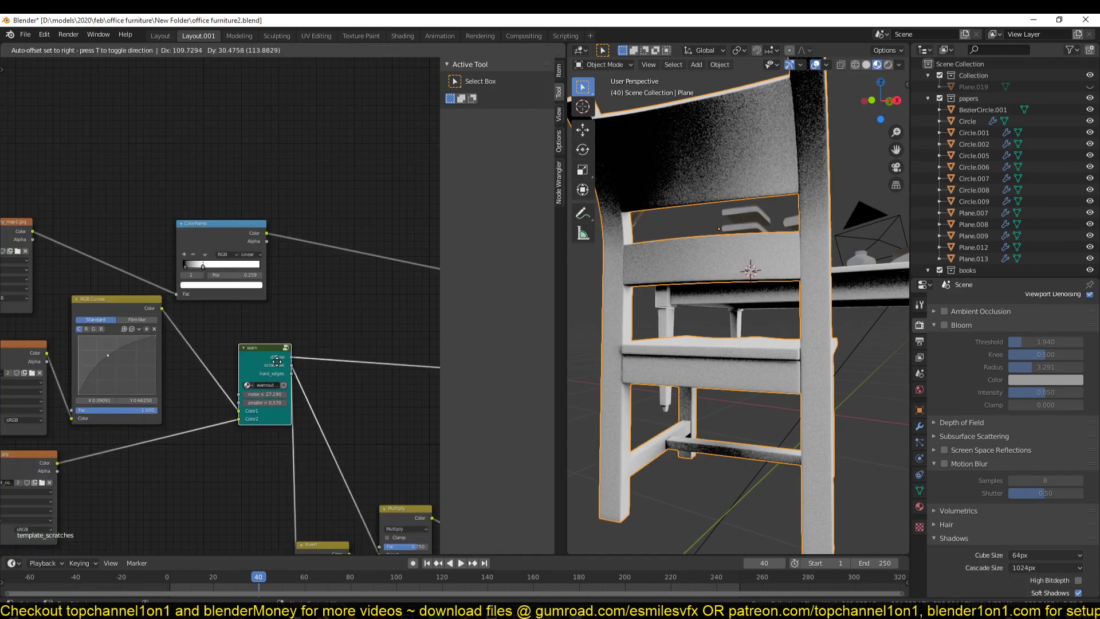
{"action": "key", "text": "ctrl+s"}
Step: Re-enter the mask group, select Group Input, and show the N-panel interface settings
{"action": "scroll", "coordinate": [270, 337], "scroll_direction": "up", "scroll_amount": 2}
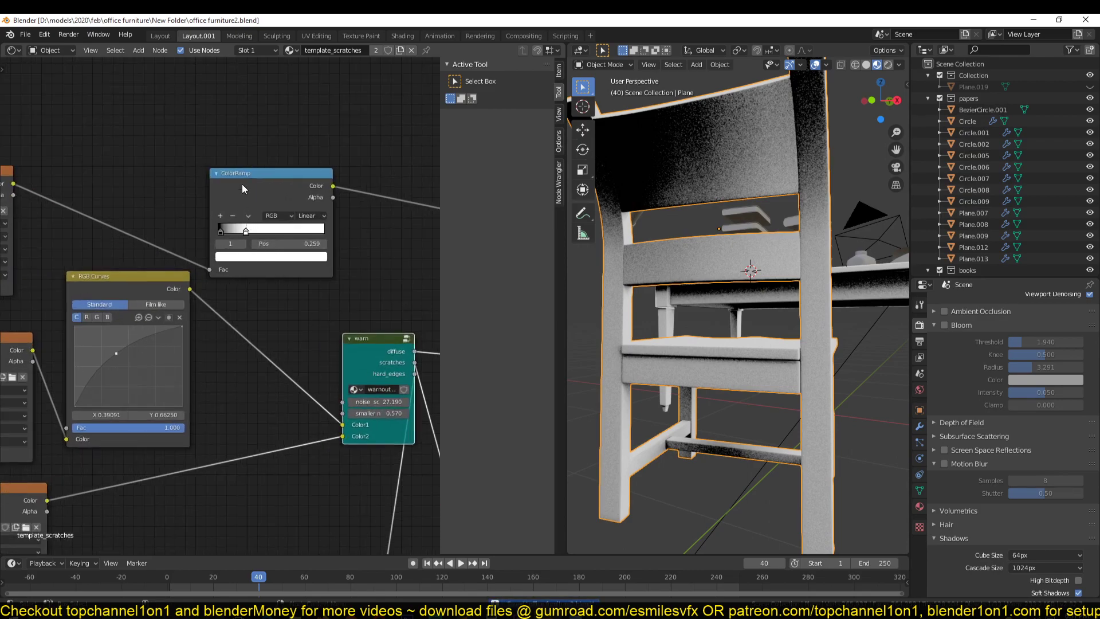
{"action": "left_click", "coordinate": [241, 172]}
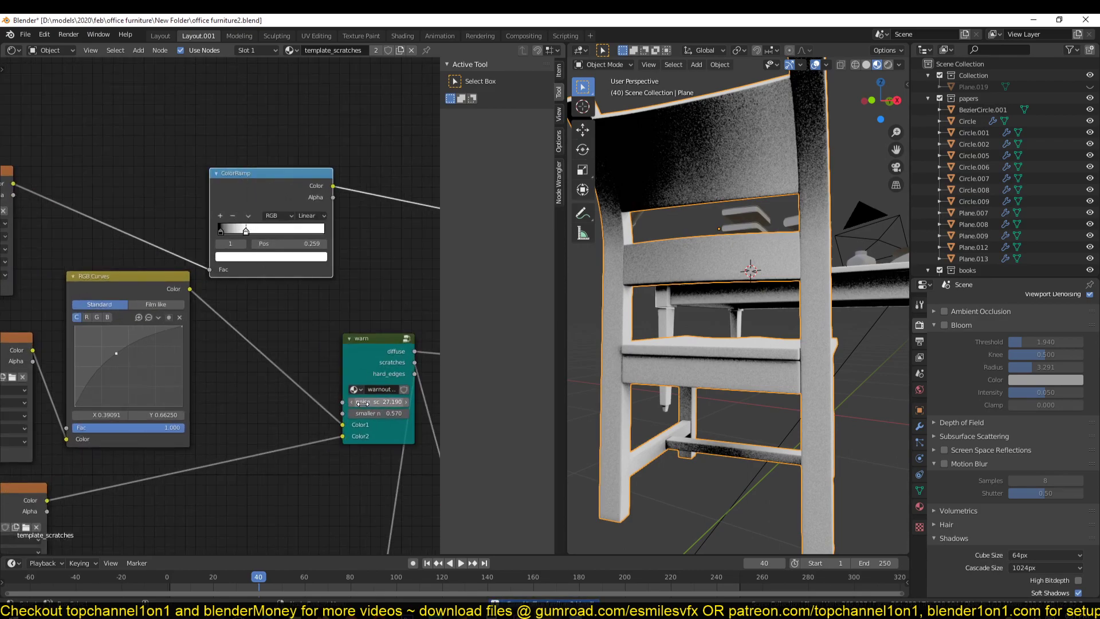
{"action": "left_click", "coordinate": [362, 371]}
{"action": "key", "text": "Tab"}
{"action": "scroll", "coordinate": [221, 315], "scroll_direction": "down", "scroll_amount": 2}
{"action": "scroll", "coordinate": [271, 328], "scroll_direction": "down", "scroll_amount": 1}
{"action": "key", "text": "Tab"}
{"action": "scroll", "coordinate": [299, 293], "scroll_direction": "up", "scroll_amount": 1}
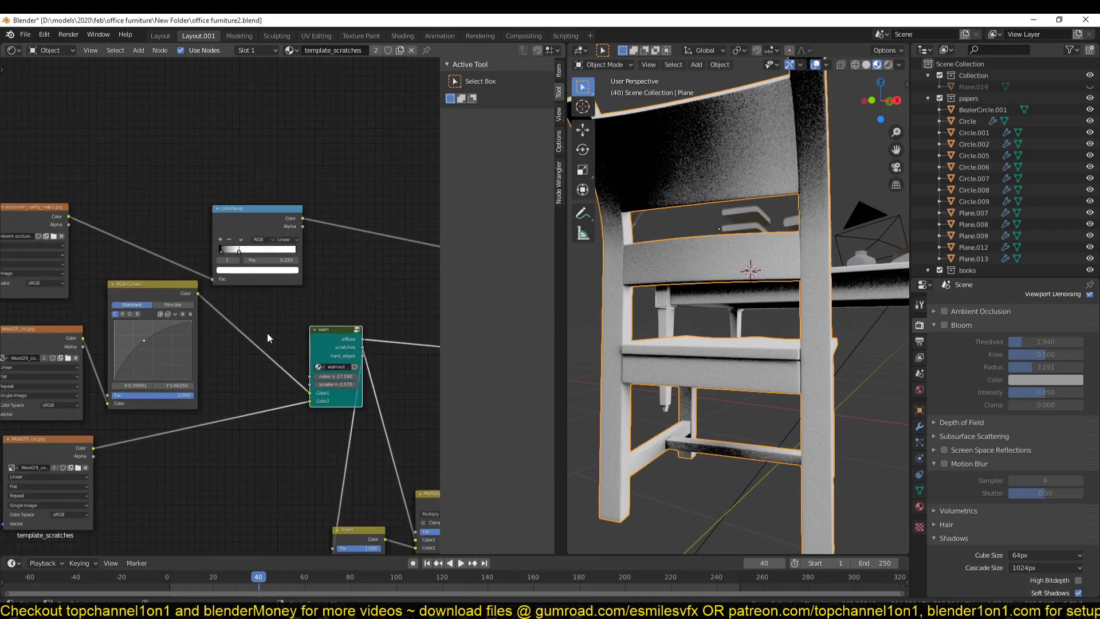
{"action": "key", "text": "Tab"}
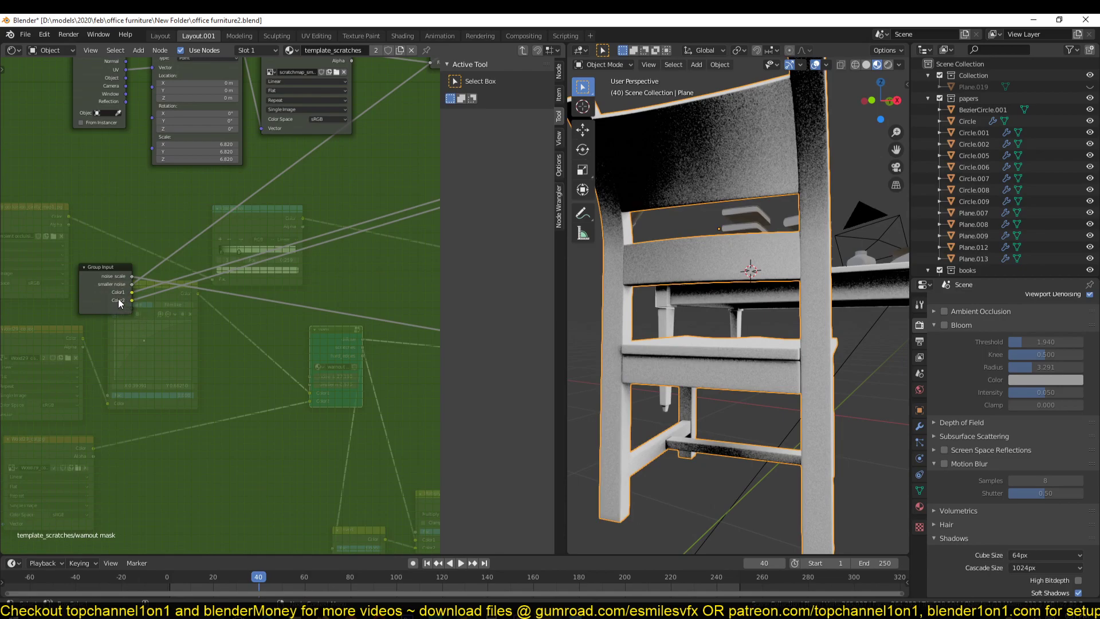
{"action": "left_click", "coordinate": [118, 300]}
{"action": "key", "text": "n"}
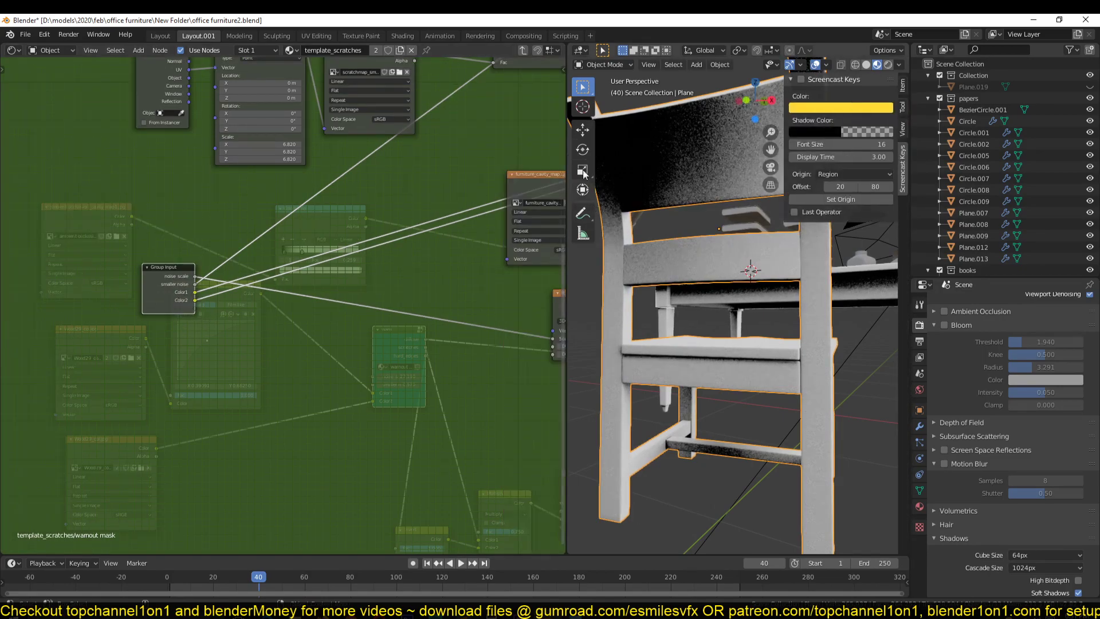
{"action": "left_click", "coordinate": [560, 72]}
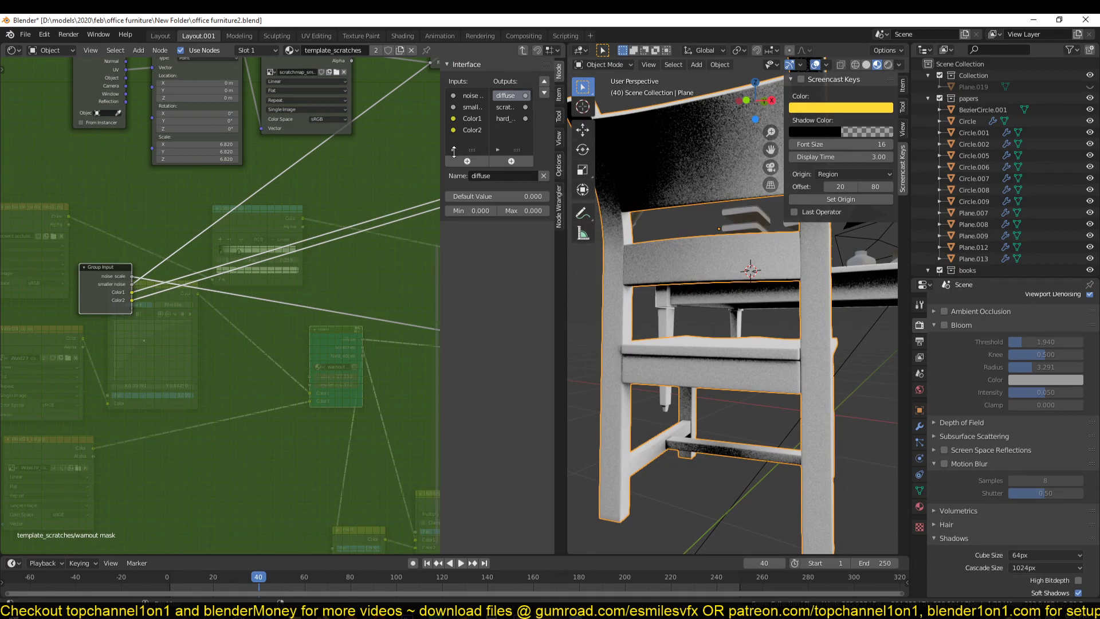
Step: Add two group inputs named AO and dust color
{"action": "left_click", "coordinate": [467, 161]}
{"action": "double_click", "coordinate": [470, 141]}
{"action": "type", "text": "AO"}
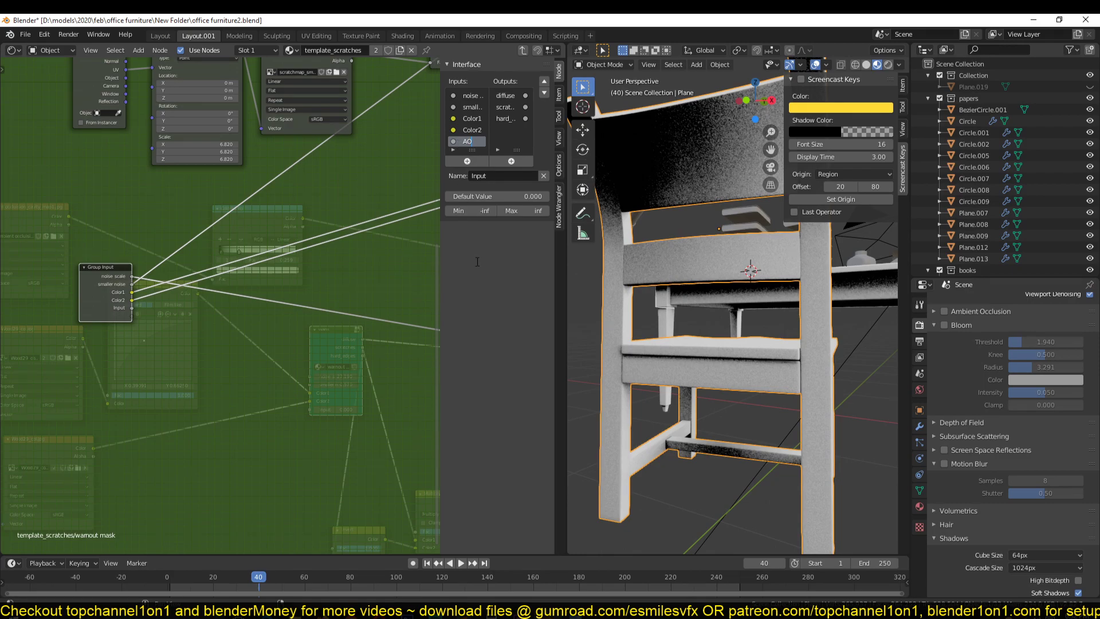
{"action": "key", "text": "Return"}
{"action": "left_click", "coordinate": [467, 161]}
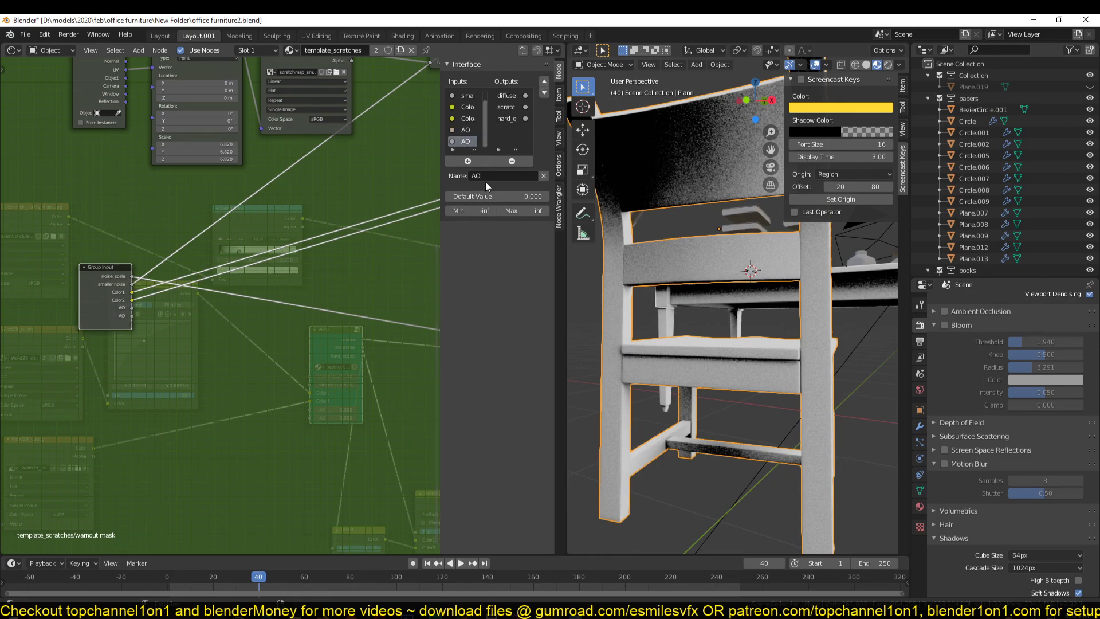
{"action": "double_click", "coordinate": [476, 177]}
{"action": "key", "text": "Return"}
{"action": "middle_click_drag", "start_coordinate": [161, 369], "coordinate": [125, 402]}
Step: In the main tree, delete the ColorRamp and link the AO image to warn's AO input
{"action": "key", "text": "Tab"}
{"action": "scroll", "coordinate": [149, 355], "scroll_direction": "up", "scroll_amount": 2}
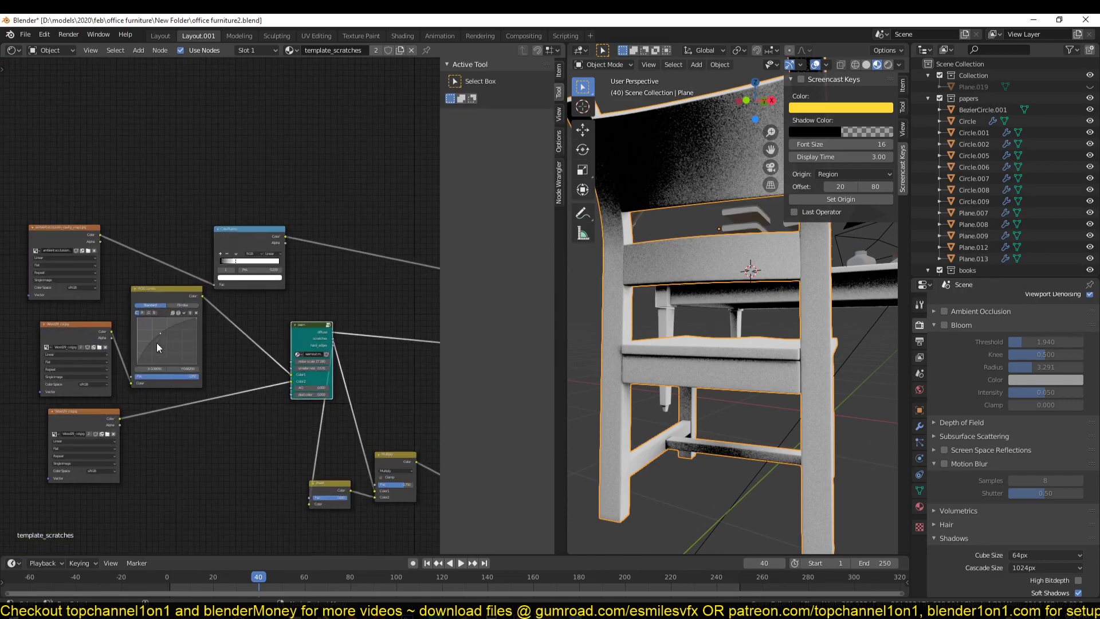
{"action": "left_click", "coordinate": [248, 226]}
{"action": "key", "text": "ctrl+x"}
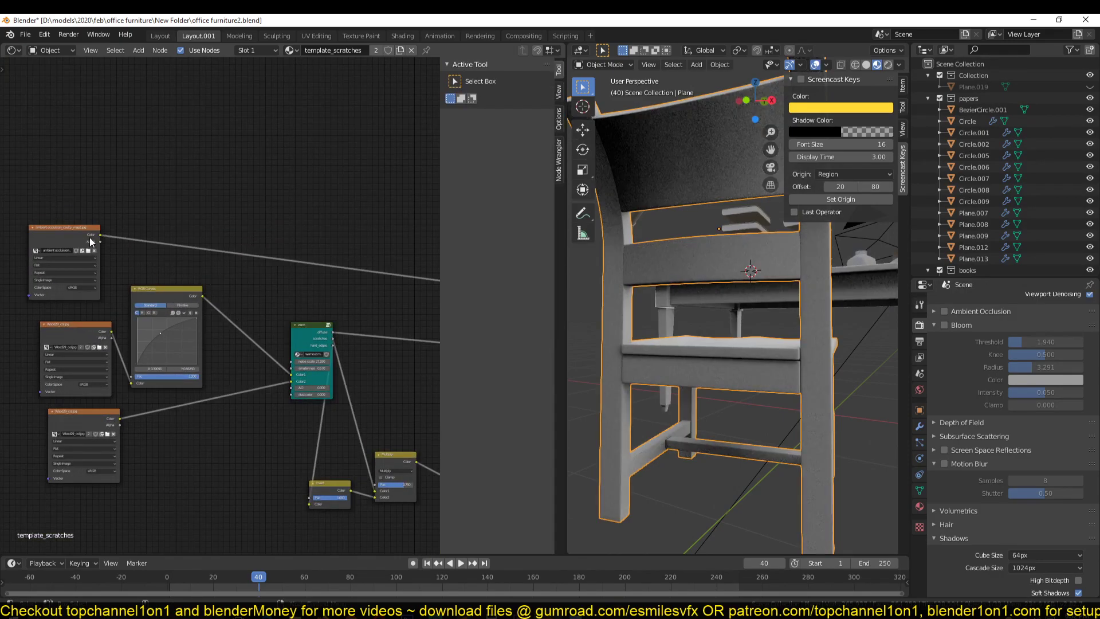
{"action": "left_click_drag", "start_coordinate": [99, 236], "coordinate": [294, 389]}
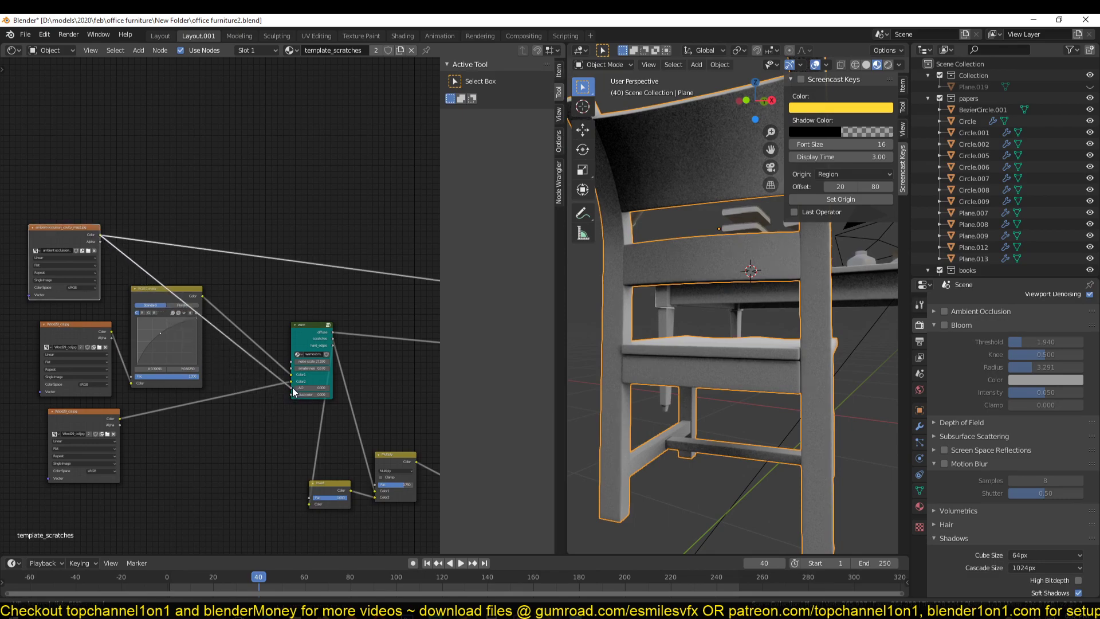
{"action": "scroll", "coordinate": [297, 391], "scroll_direction": "up", "scroll_amount": 2}
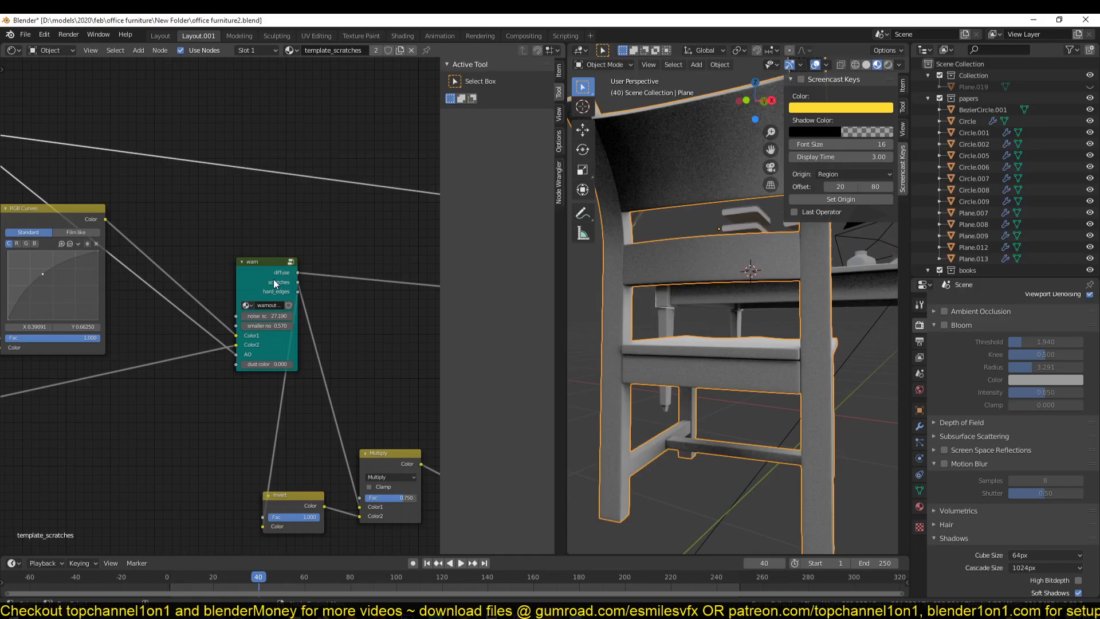
Step: Inside the warn group, delete the Mix node and link the image texture to the ColorRamp factor
{"action": "left_click", "coordinate": [255, 278]}
{"action": "key", "text": "Tab"}
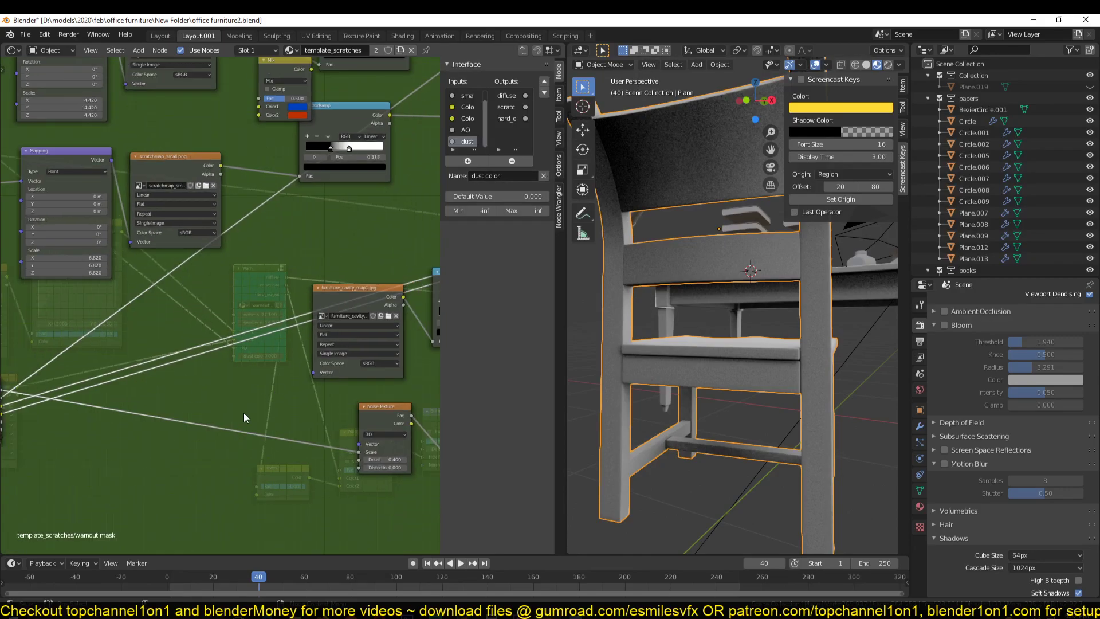
{"action": "key", "text": "Home"}
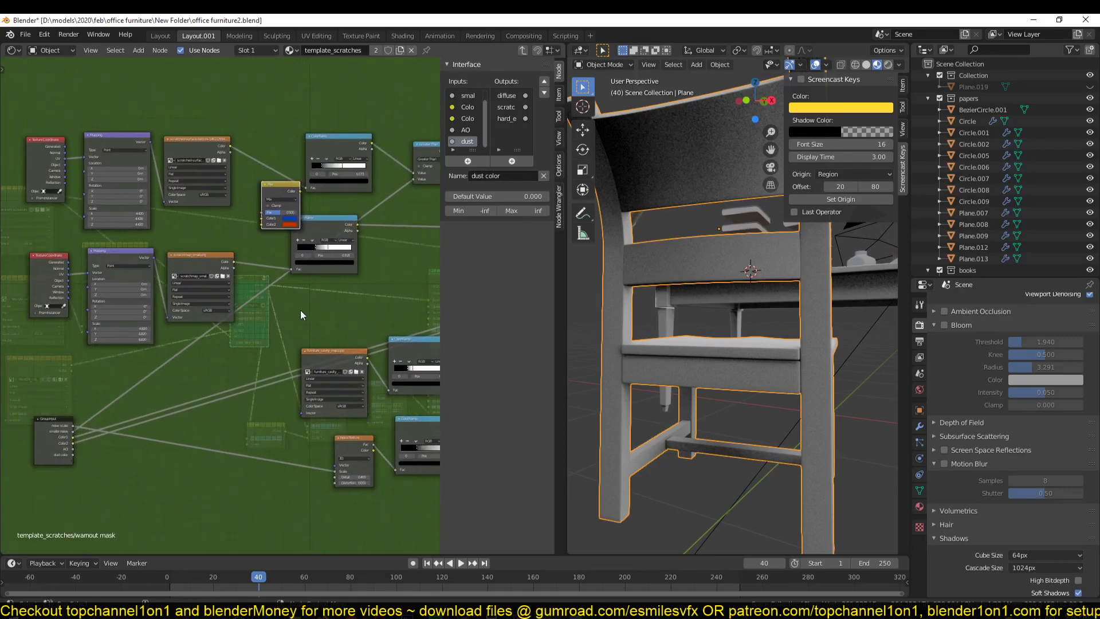
{"action": "key", "text": "a"}
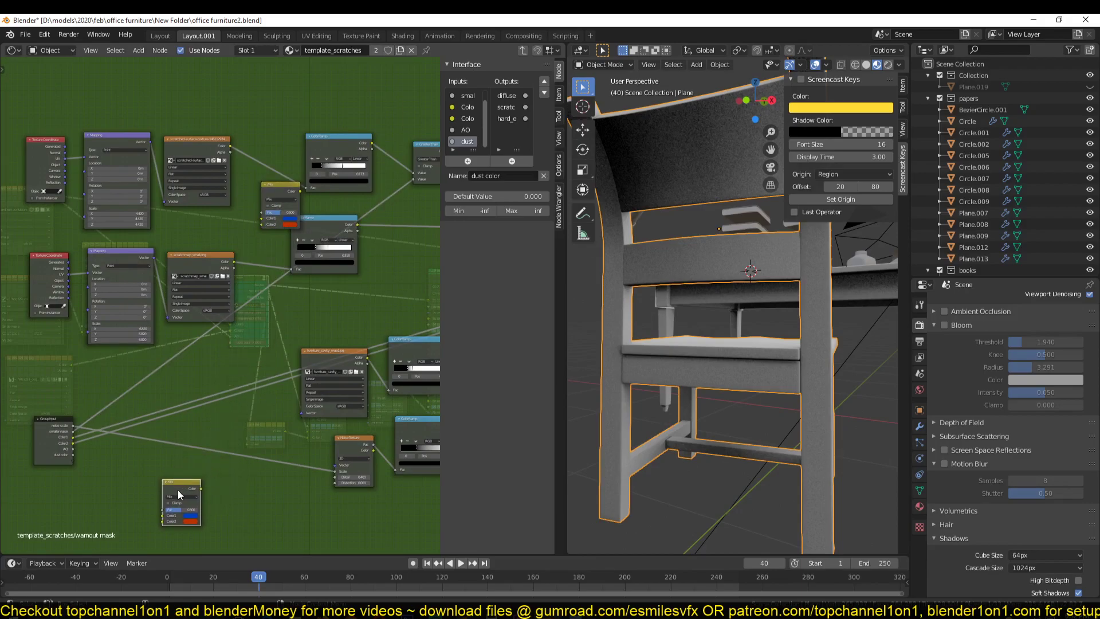
{"action": "left_click", "coordinate": [178, 490]}
{"action": "left_click", "coordinate": [271, 187]}
{"action": "key", "text": "x"}
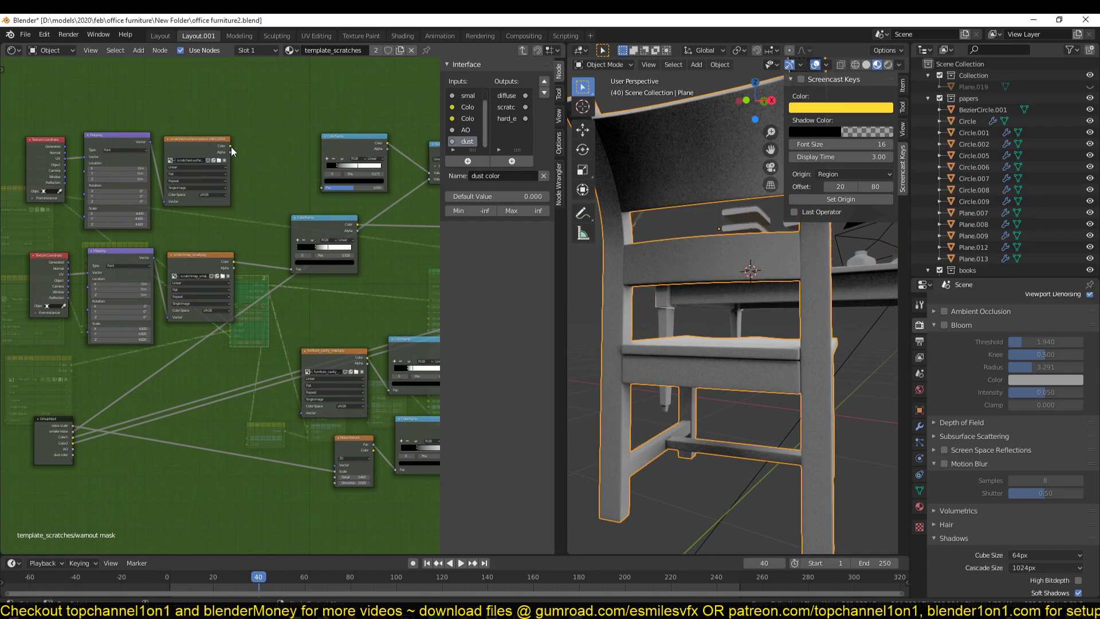
{"action": "left_click_drag", "start_coordinate": [231, 146], "coordinate": [322, 187]}
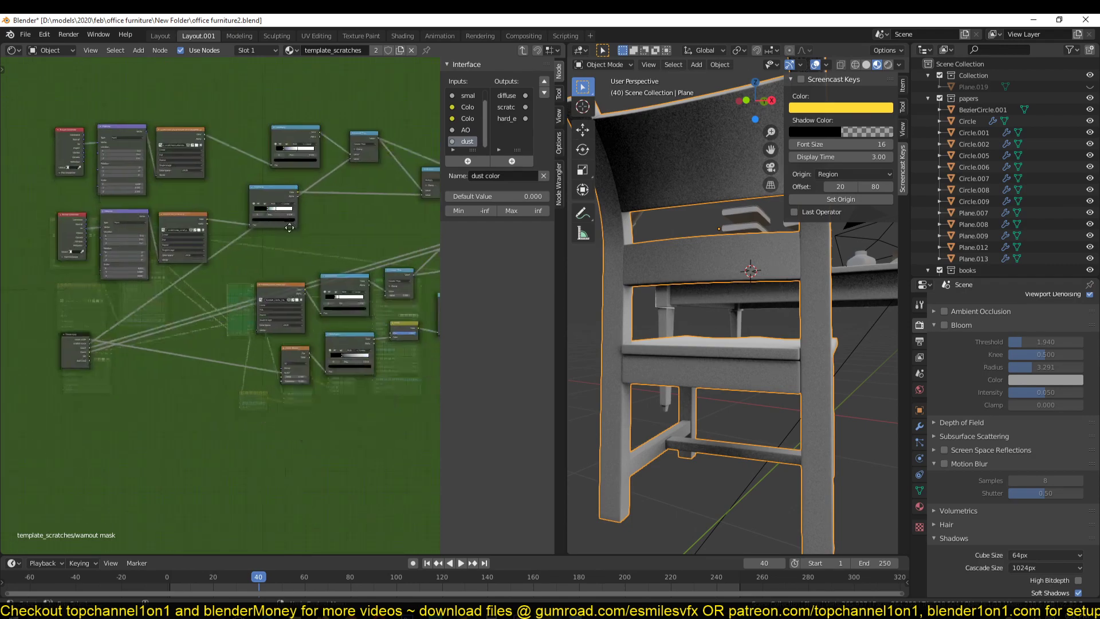
{"action": "scroll", "coordinate": [249, 238], "scroll_direction": "up", "scroll_amount": 2}
{"action": "mouse_move", "coordinate": [248, 338]}
{"action": "middle_mouse_down"}
{"action": "mouse_move", "coordinate": [239, 309]}
{"action": "mouse_move", "coordinate": [280, 253]}
{"action": "middle_mouse_up"}
Step: Add a ColorRamp fed by the group's AO input, white stop near 0.705, and save
{"action": "key", "text": "shift+a"}
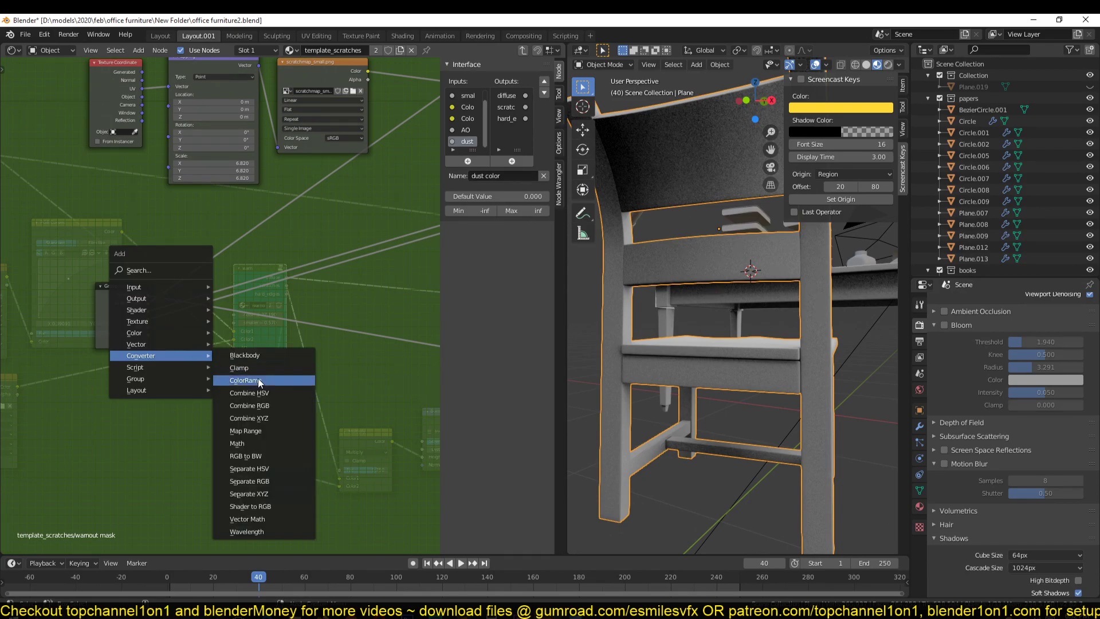
{"action": "left_click", "coordinate": [263, 380]}
{"action": "left_click", "coordinate": [283, 390]}
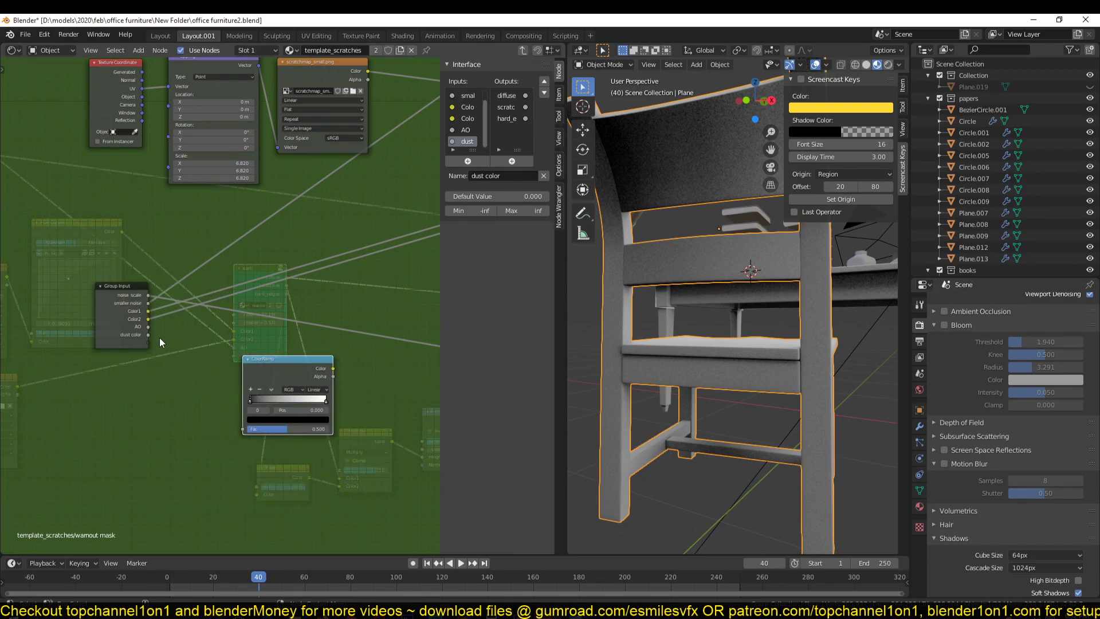
{"action": "left_click_drag", "start_coordinate": [147, 326], "coordinate": [251, 431]}
{"action": "middle_click_drag", "start_coordinate": [332, 382], "coordinate": [245, 376]}
{"action": "scroll", "coordinate": [236, 384], "scroll_direction": "up", "scroll_amount": 1}
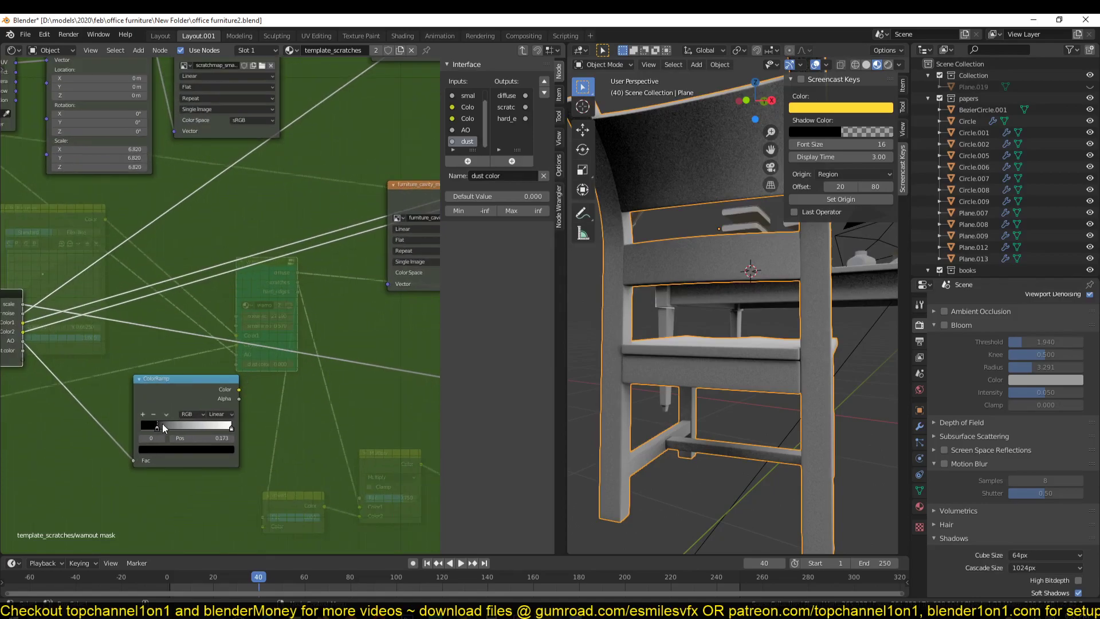
{"action": "left_click_drag", "start_coordinate": [236, 424], "coordinate": [206, 434]}
{"action": "scroll", "coordinate": [313, 353], "scroll_direction": "down", "scroll_amount": 1}
{"action": "key", "text": "ctrl+s"}
Step: Move the new ColorRamp higher in the tree and bring the Group Output into view
{"action": "scroll", "coordinate": [338, 297], "scroll_direction": "down", "scroll_amount": 4}
{"action": "mouse_move", "coordinate": [338, 296]}
{"action": "middle_mouse_down"}
{"action": "mouse_move", "coordinate": [86, 359]}
{"action": "mouse_move", "coordinate": [215, 345]}
{"action": "middle_mouse_up"}
{"action": "scroll", "coordinate": [86, 359], "scroll_direction": "up", "scroll_amount": 2}
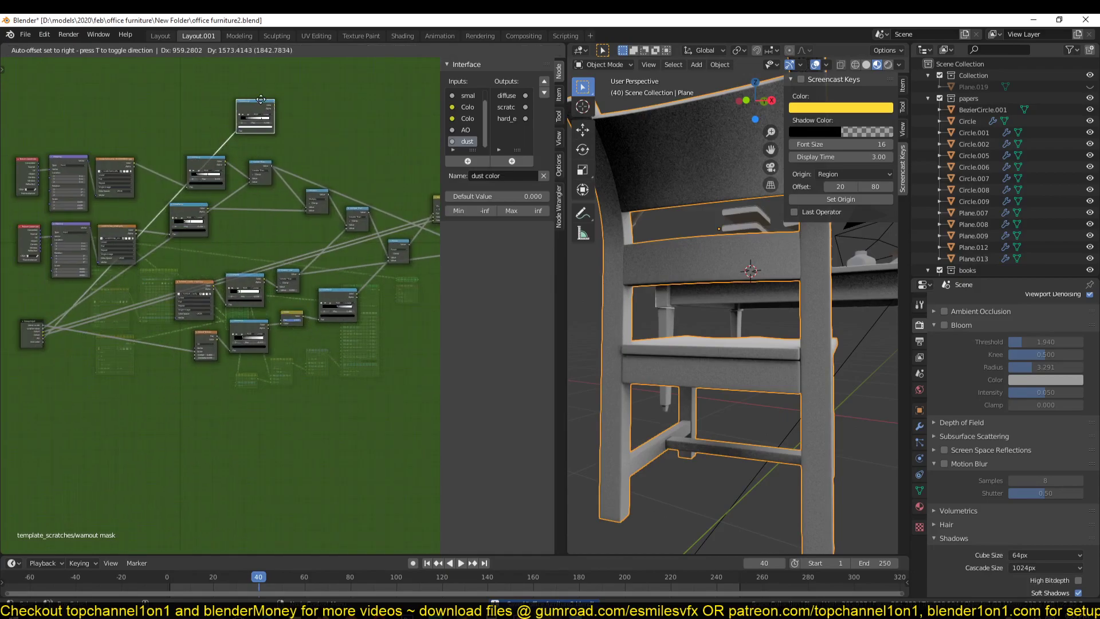
{"action": "left_click_drag", "start_coordinate": [101, 359], "coordinate": [240, 132]}
{"action": "scroll", "coordinate": [205, 236], "scroll_direction": "up", "scroll_amount": 2}
{"action": "middle_click_drag", "start_coordinate": [205, 236], "coordinate": [215, 327]}
{"action": "scroll", "coordinate": [351, 329], "scroll_direction": "up", "scroll_amount": 2}
Step: Add a group output named preview and link the ColorRamp to it
{"action": "left_click", "coordinate": [310, 322]}
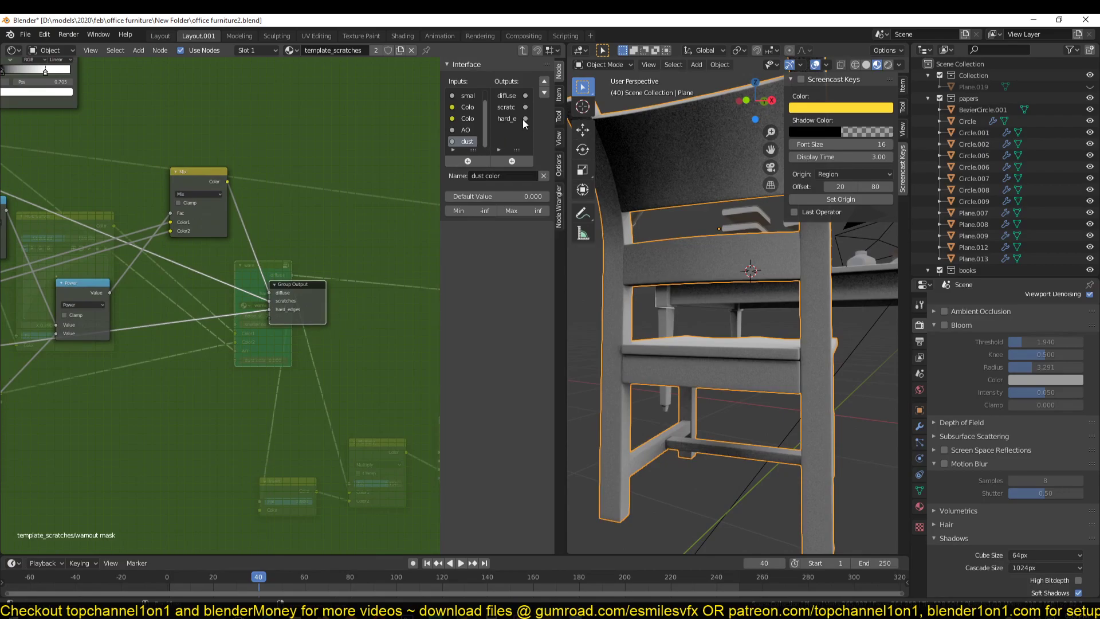
{"action": "left_click", "coordinate": [511, 161]}
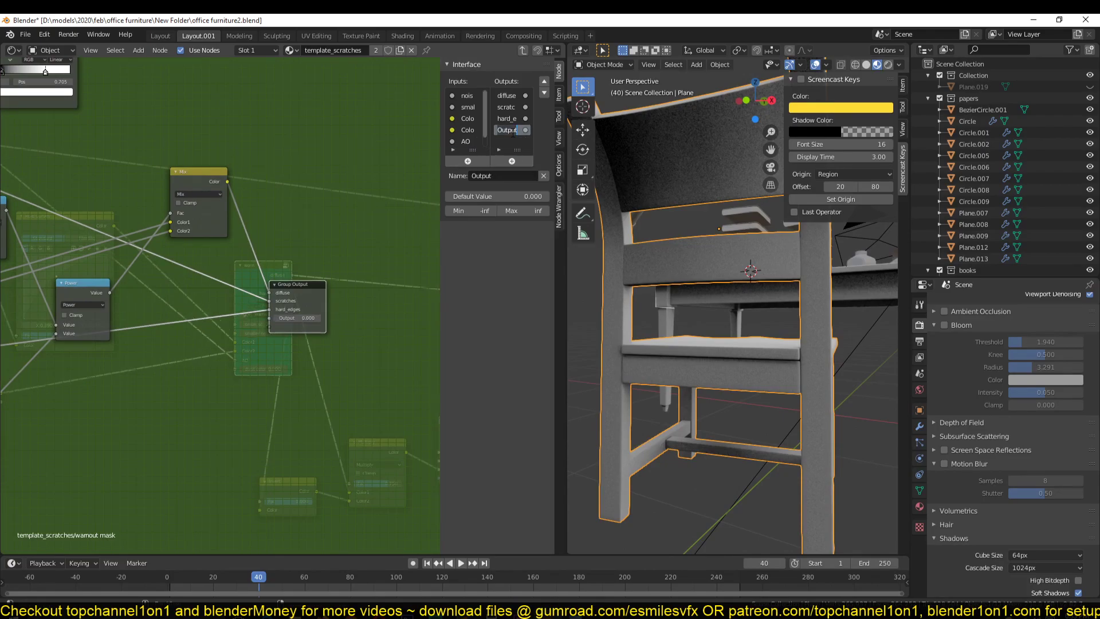
{"action": "type", "text": "preview"}
{"action": "middle_click_drag", "start_coordinate": [319, 231], "coordinate": [349, 282]}
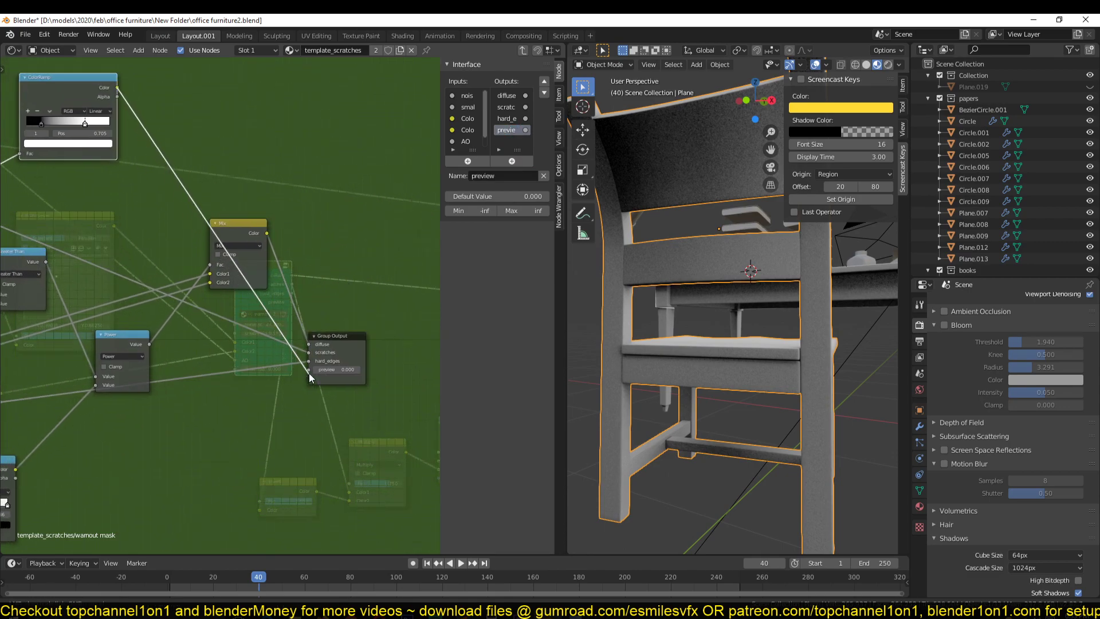
{"action": "left_click_drag", "start_coordinate": [309, 372], "coordinate": [308, 371]}
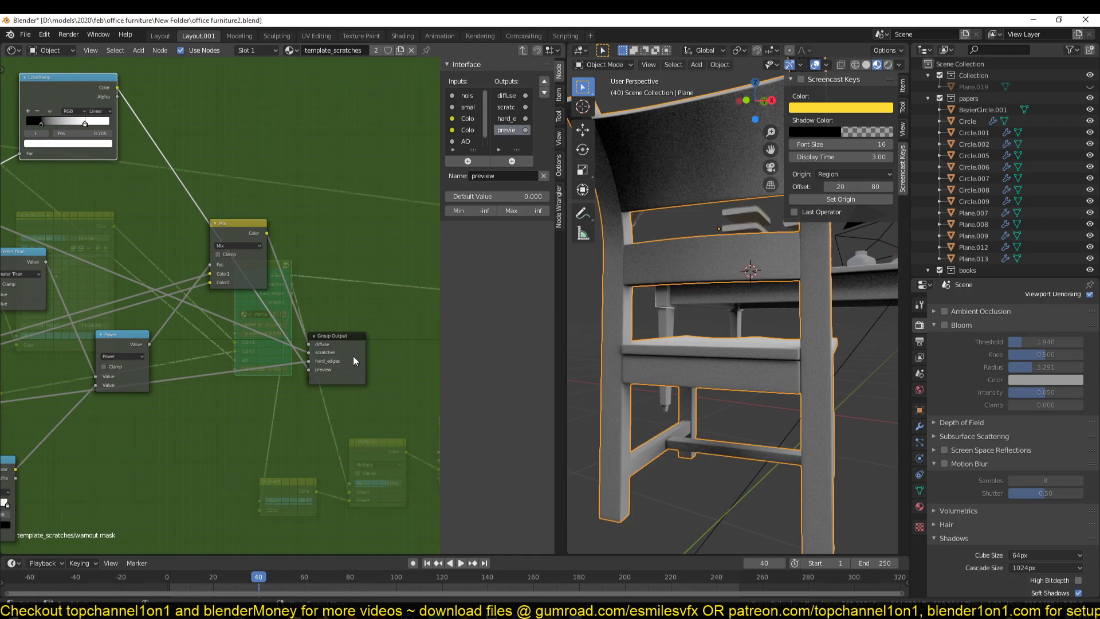
Step: Preview the warn group's diffuse result on the chair, then return inside the group
{"action": "key", "text": "Tab"}
{"action": "left_click", "coordinate": [265, 274], "text": "ctrl+shift"}
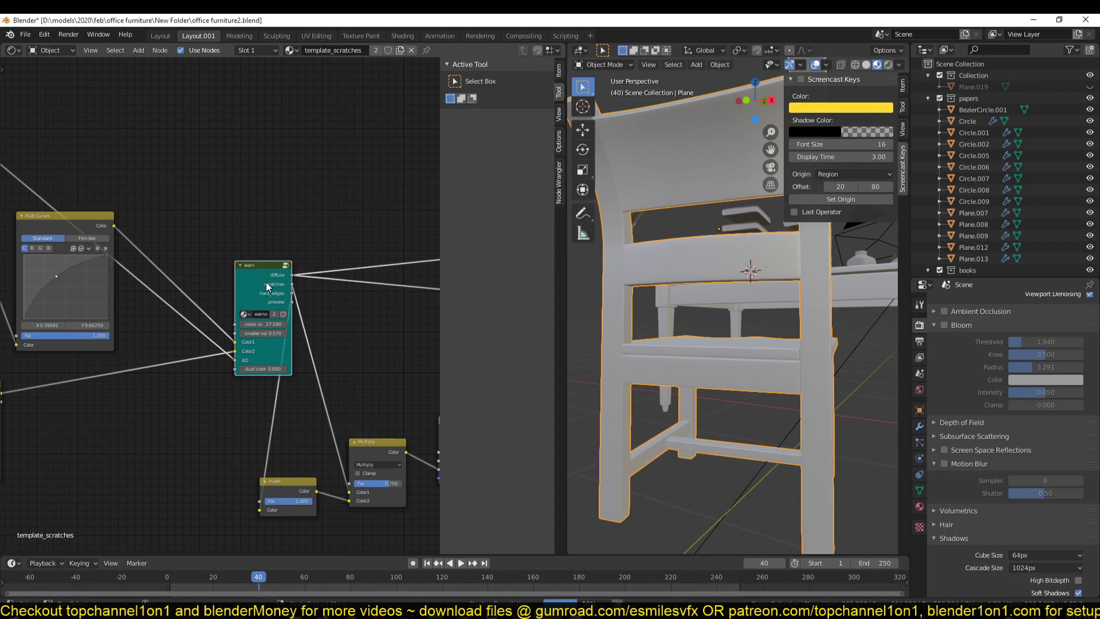
{"action": "key", "text": "Tab"}
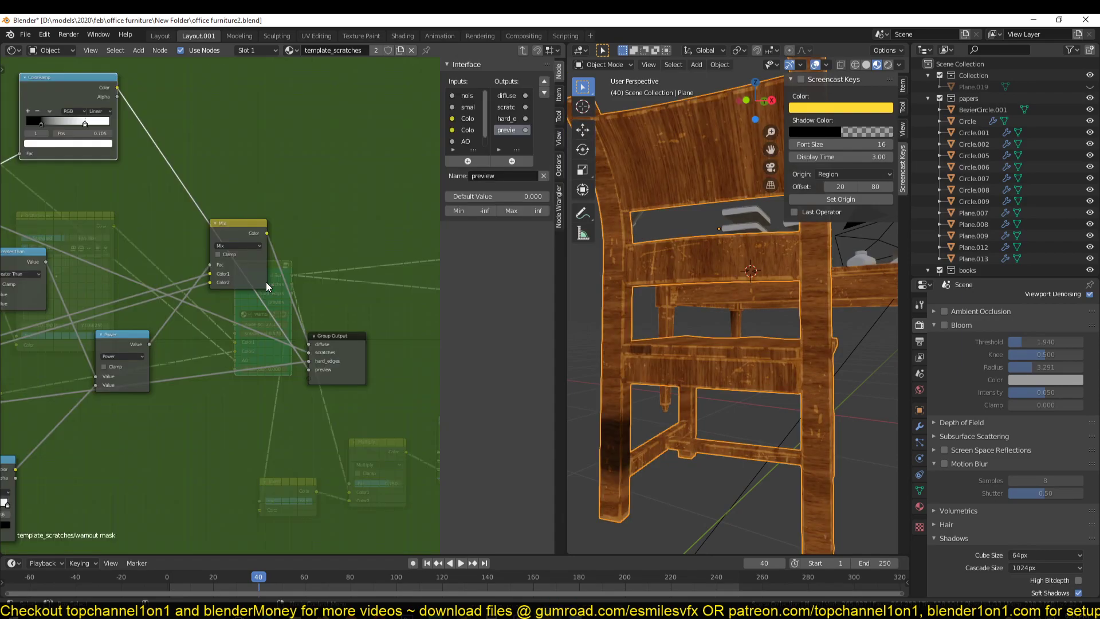
{"action": "scroll", "coordinate": [324, 366], "scroll_direction": "up", "scroll_amount": 3}
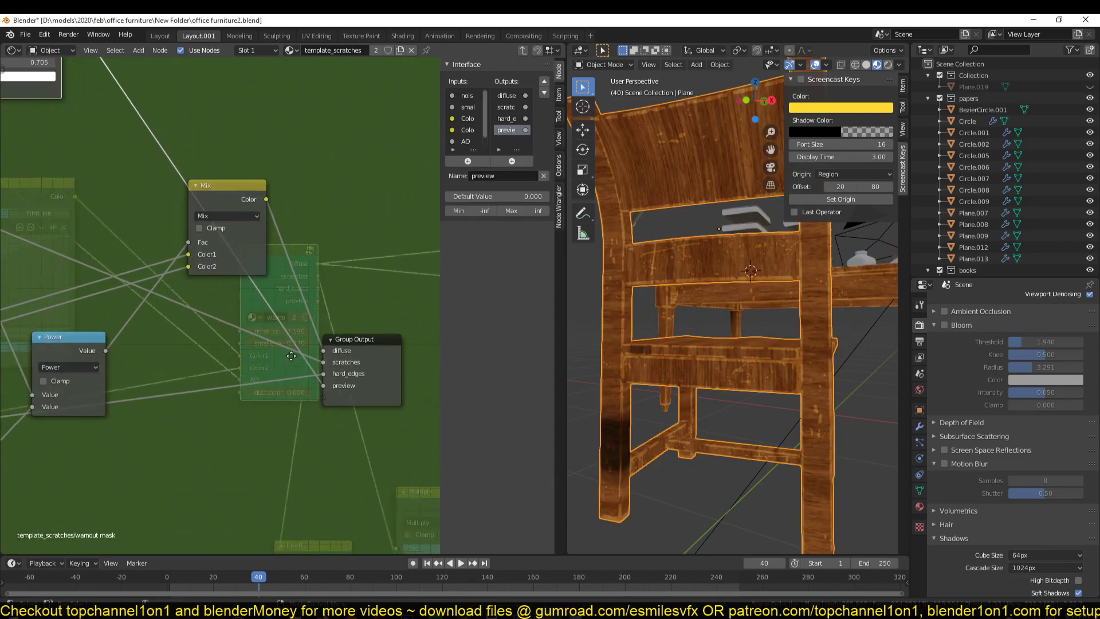
{"action": "middle_click_drag", "start_coordinate": [324, 365], "coordinate": [235, 343]}
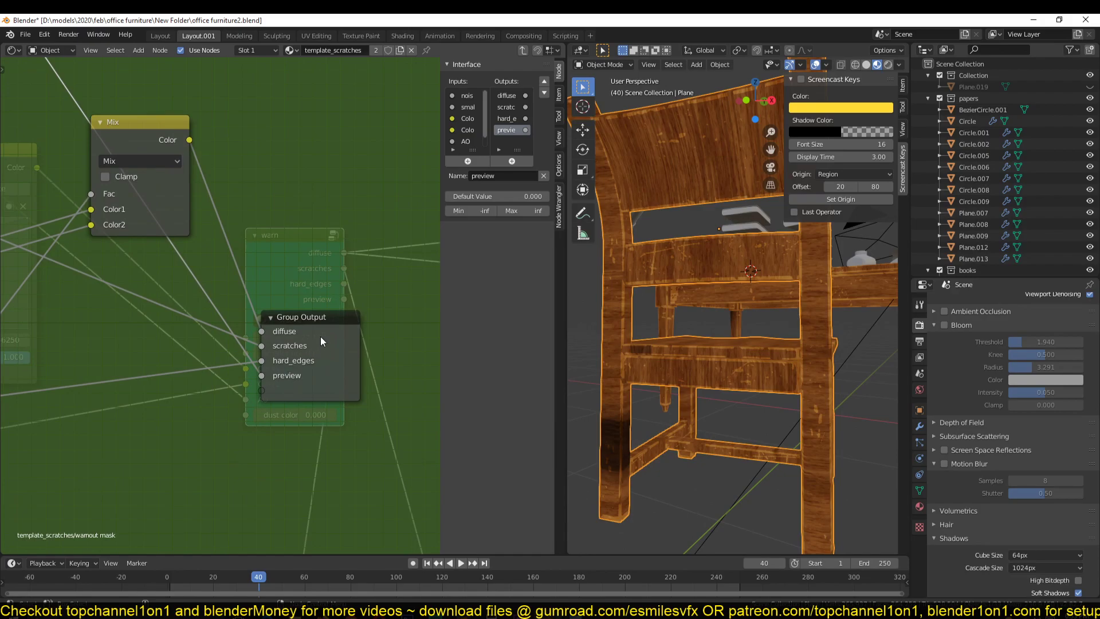
Step: Save, exit to the main tree, and preview the AO mask output on the chair
{"action": "key", "text": "ctrl+s"}
{"action": "key", "text": "Tab"}
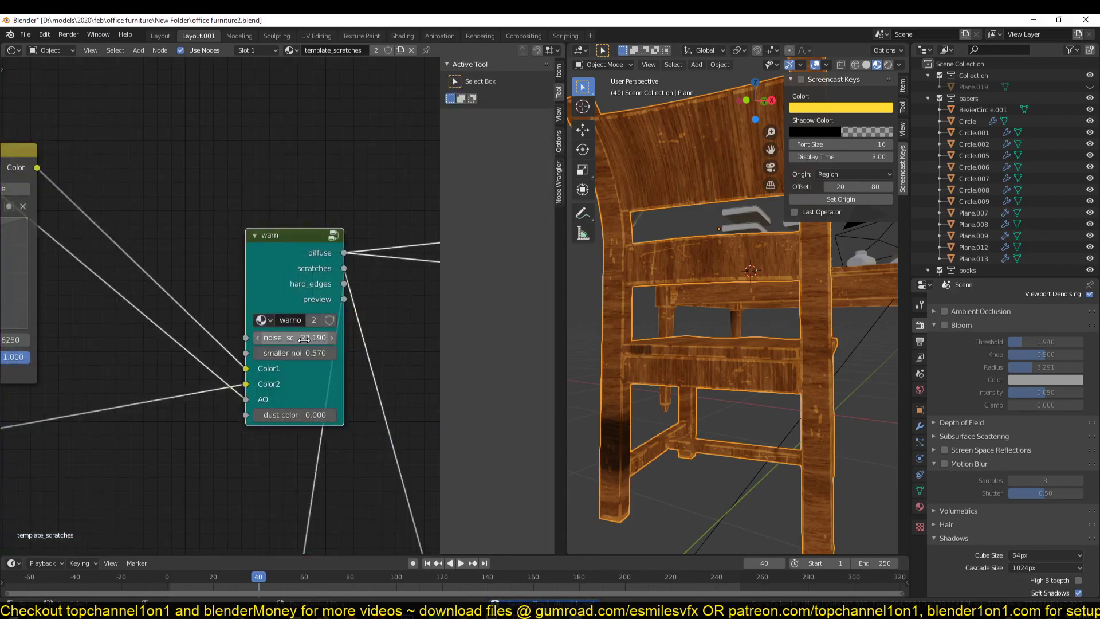
{"action": "key", "text": "ctrl+s"}
{"action": "left_click", "coordinate": [330, 292], "text": "ctrl+shift"}
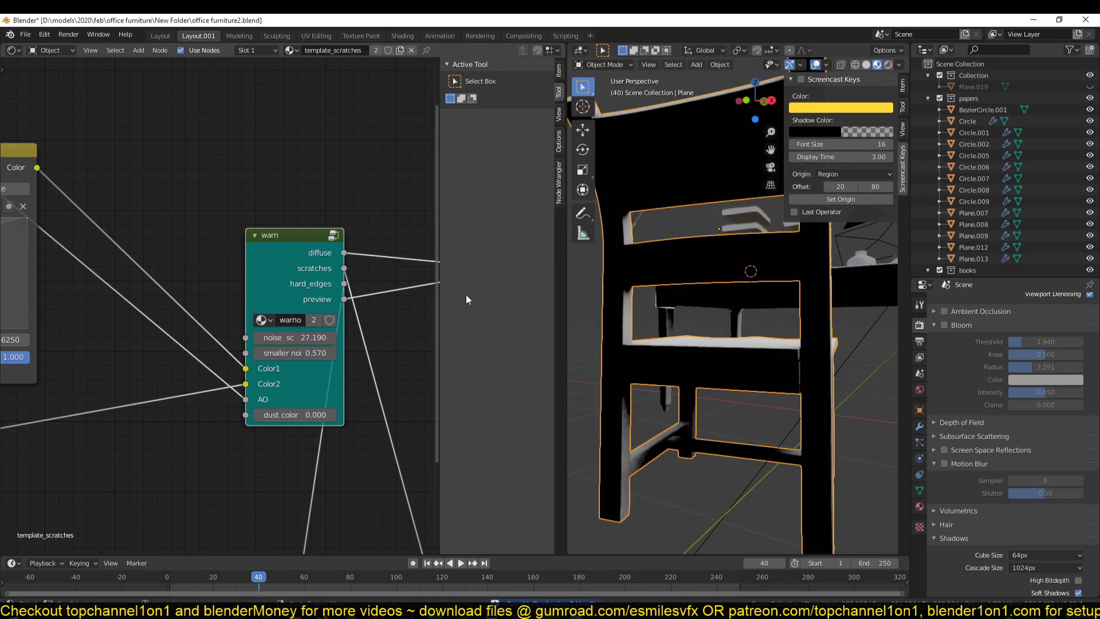
{"action": "scroll", "coordinate": [621, 336], "scroll_direction": "down", "scroll_amount": 4}
{"action": "mouse_move", "coordinate": [621, 337]}
{"action": "middle_mouse_down"}
{"action": "mouse_move", "coordinate": [891, 355]}
{"action": "mouse_move", "coordinate": [717, 329]}
{"action": "mouse_move", "coordinate": [705, 284]}
{"action": "mouse_move", "coordinate": [788, 250]}
{"action": "middle_mouse_up"}
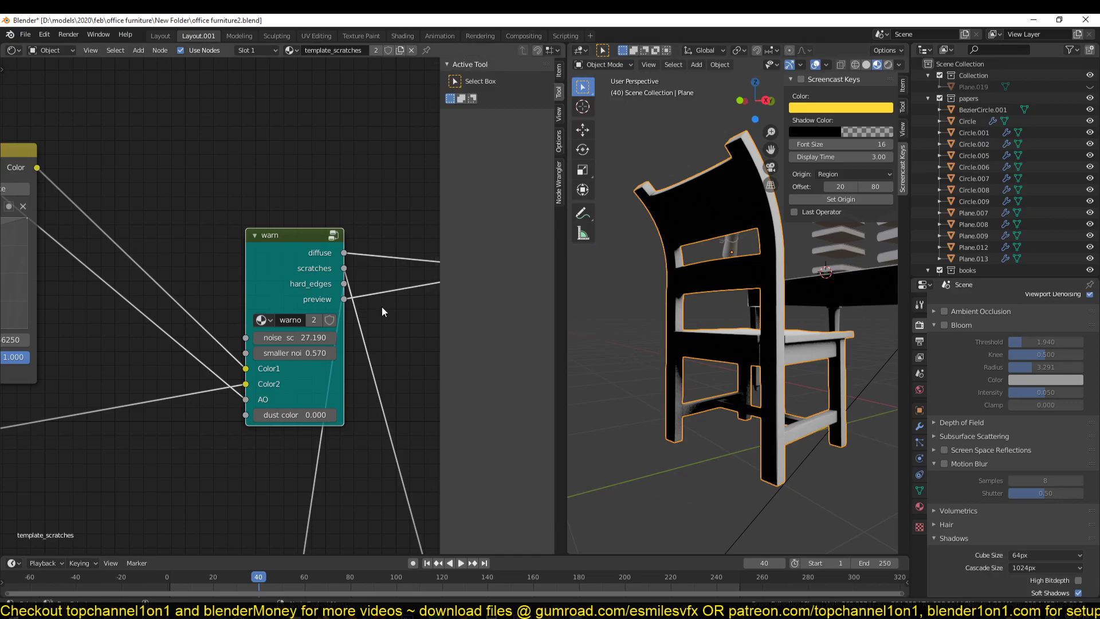
Step: Enter the warn group, save the file, and reposition the AO ColorRamp node
{"action": "key", "text": "Tab"}
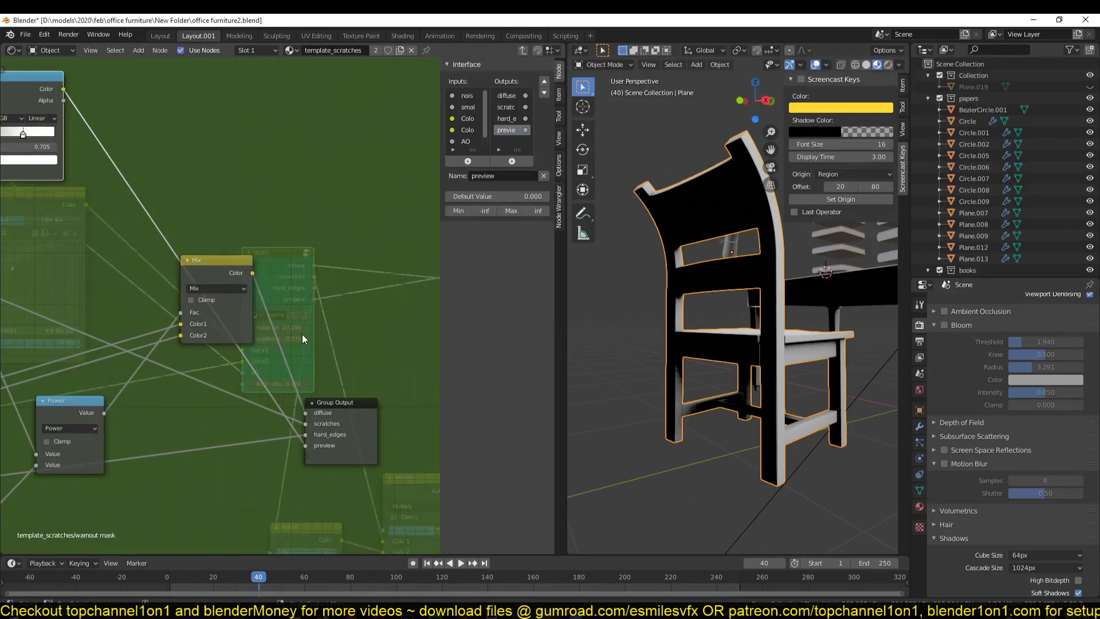
{"action": "middle_click_drag", "start_coordinate": [300, 331], "coordinate": [338, 311]}
{"action": "key", "text": "Tab"}
{"action": "left_click", "coordinate": [278, 157]}
{"action": "key", "text": "Tab"}
{"action": "key", "text": "ctrl+s"}
{"action": "left_click_drag", "start_coordinate": [136, 212], "coordinate": [151, 159]}
{"action": "scroll", "coordinate": [195, 281], "scroll_direction": "down", "scroll_amount": 1}
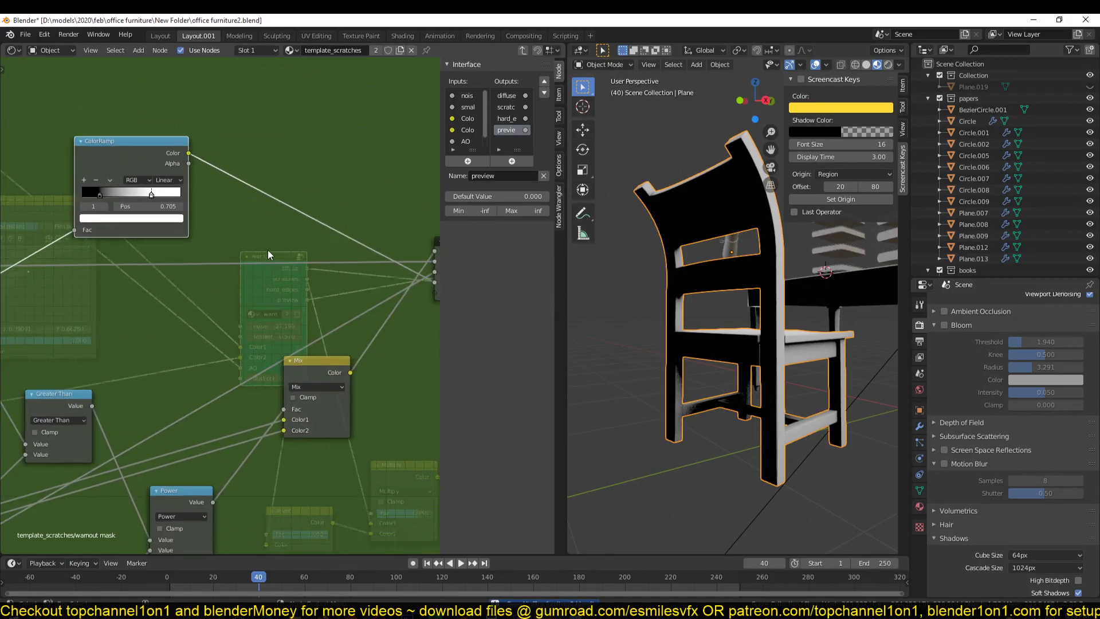
{"action": "middle_click_drag", "start_coordinate": [194, 281], "coordinate": [204, 369]}
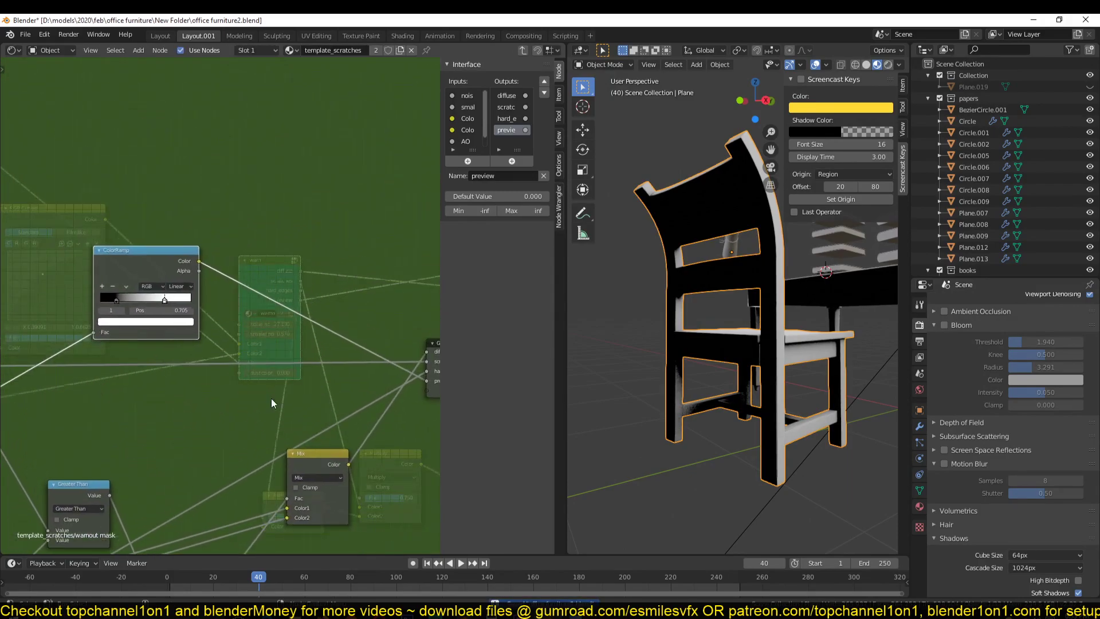
{"action": "key", "text": "g"}
{"action": "left_click", "coordinate": [160, 301]}
Step: Lower the ColorRamp's white stop to about 0.632 and bring up the add-node list
{"action": "left_click_drag", "start_coordinate": [137, 306], "coordinate": [98, 303]}
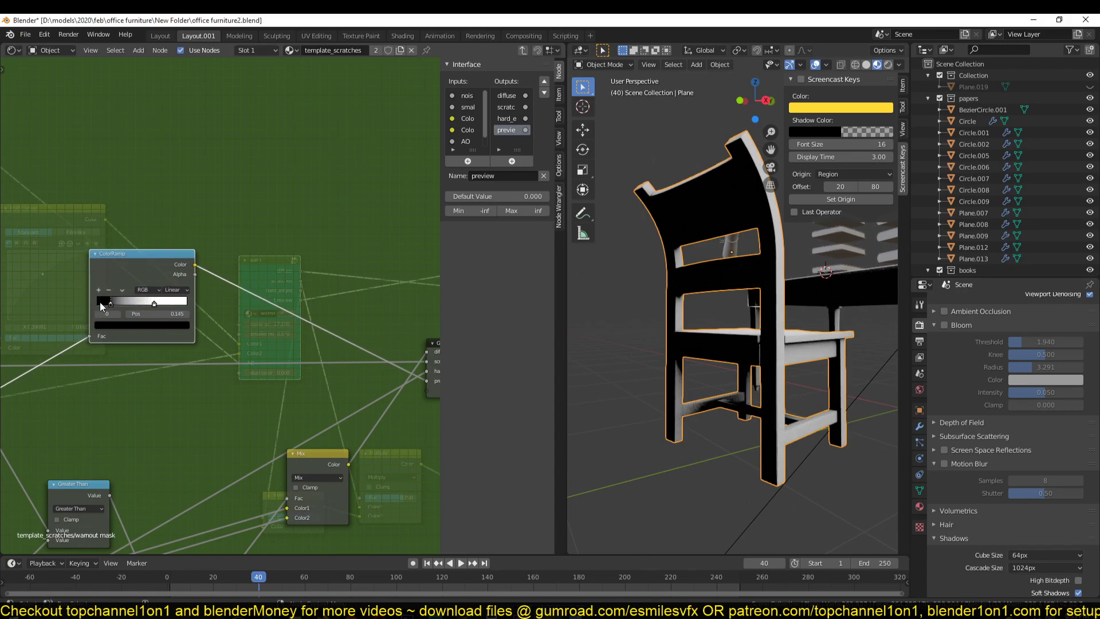
{"action": "scroll", "coordinate": [127, 268], "scroll_direction": "down", "scroll_amount": 3}
{"action": "middle_click_drag", "start_coordinate": [85, 251], "coordinate": [265, 263]}
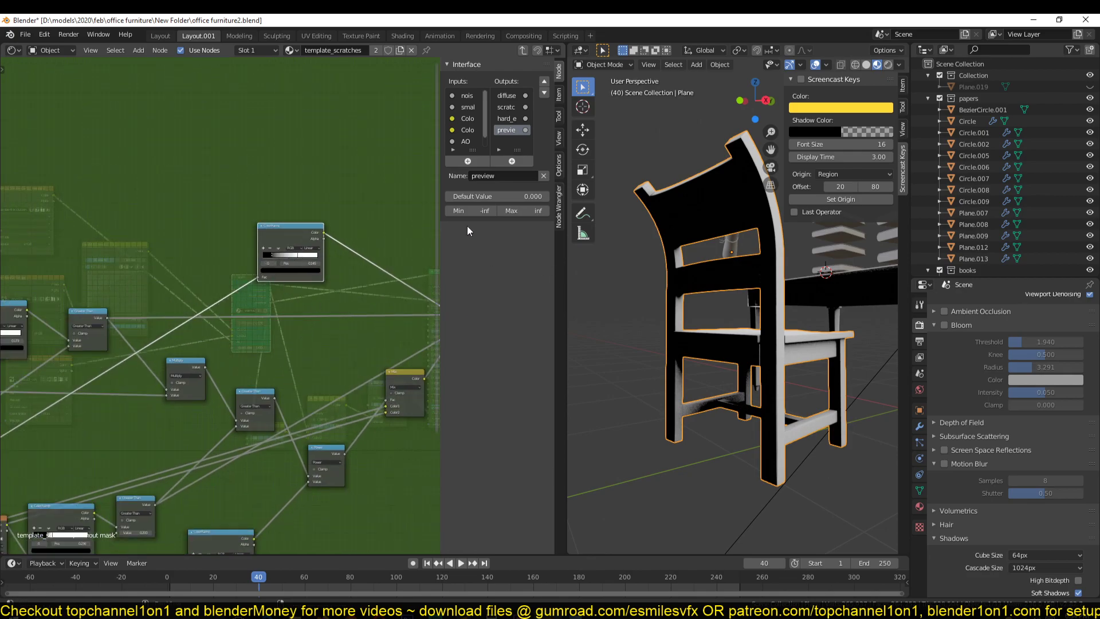
{"action": "scroll", "coordinate": [317, 230], "scroll_direction": "up", "scroll_amount": 2}
{"action": "scroll", "coordinate": [222, 317], "scroll_direction": "up", "scroll_amount": 2}
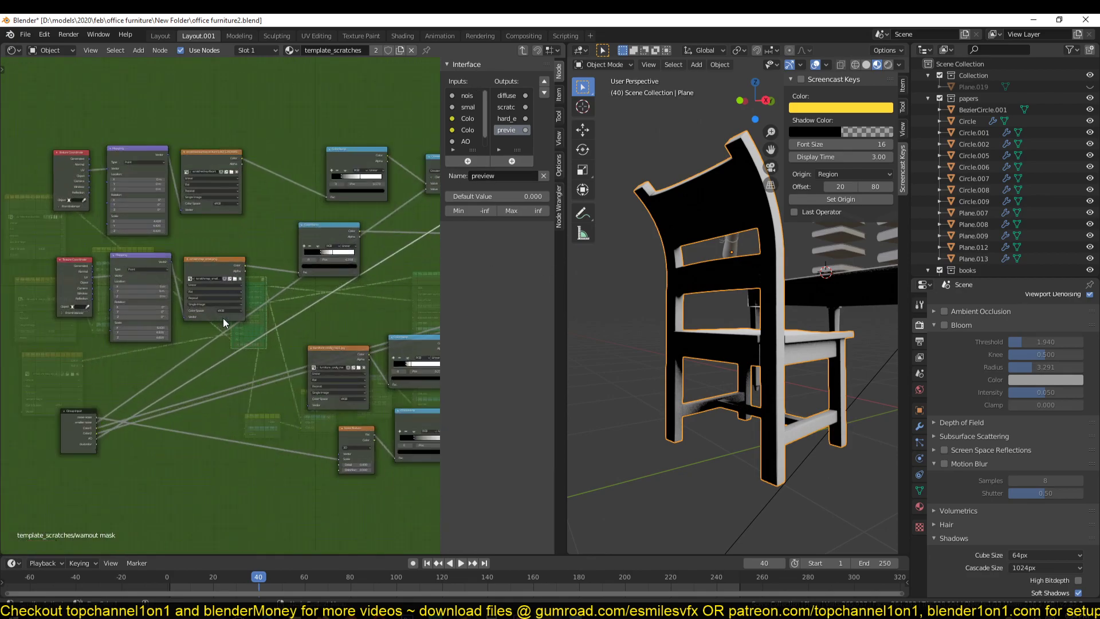
{"action": "scroll", "coordinate": [133, 444], "scroll_direction": "up", "scroll_amount": 1}
{"action": "scroll", "coordinate": [133, 444], "scroll_direction": "up", "scroll_amount": 2}
{"action": "middle_click_drag", "start_coordinate": [141, 439], "coordinate": [101, 367]}
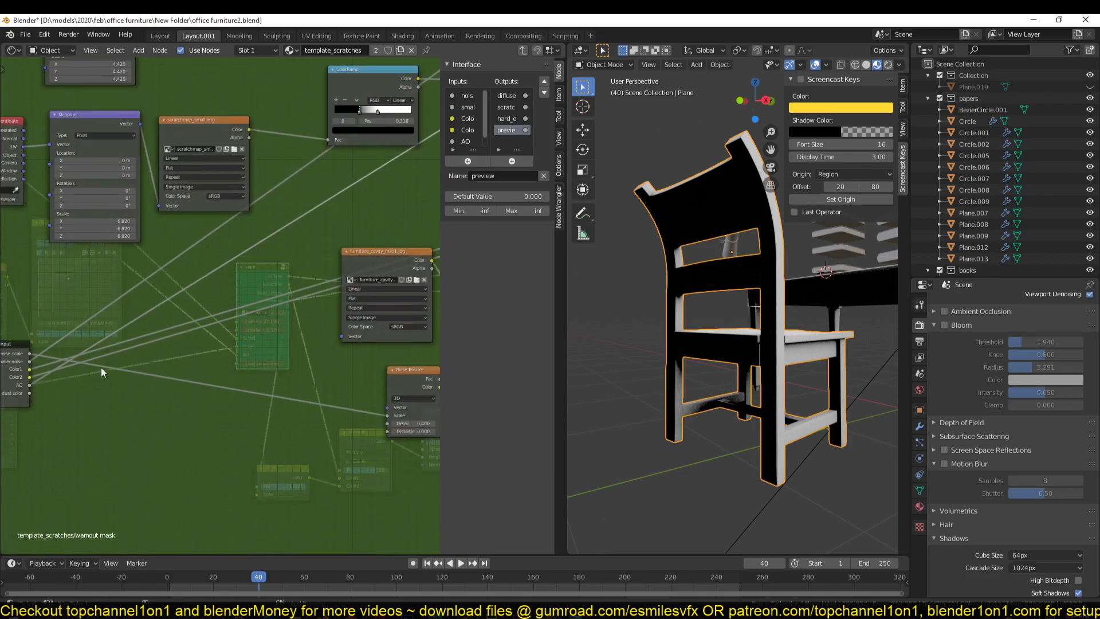
{"action": "key", "text": "shift+a"}
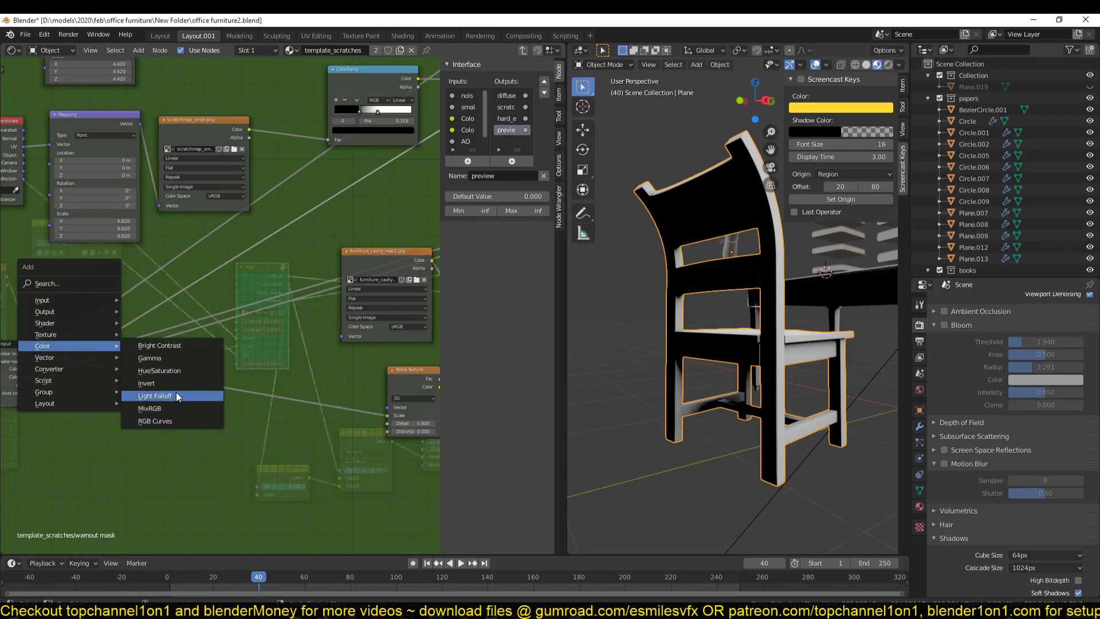
{"action": "mouse_move", "coordinate": [69, 299]}
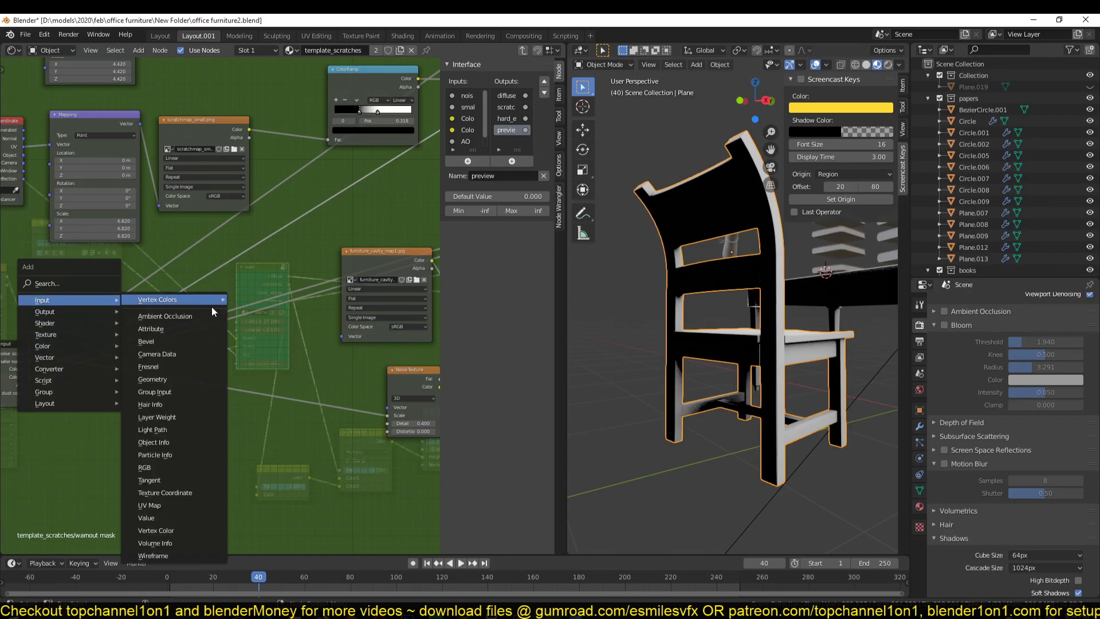
Step: Try adding an RGB colour node set to blue, then delete it
{"action": "left_click", "coordinate": [177, 467]}
{"action": "left_click", "coordinate": [189, 440]}
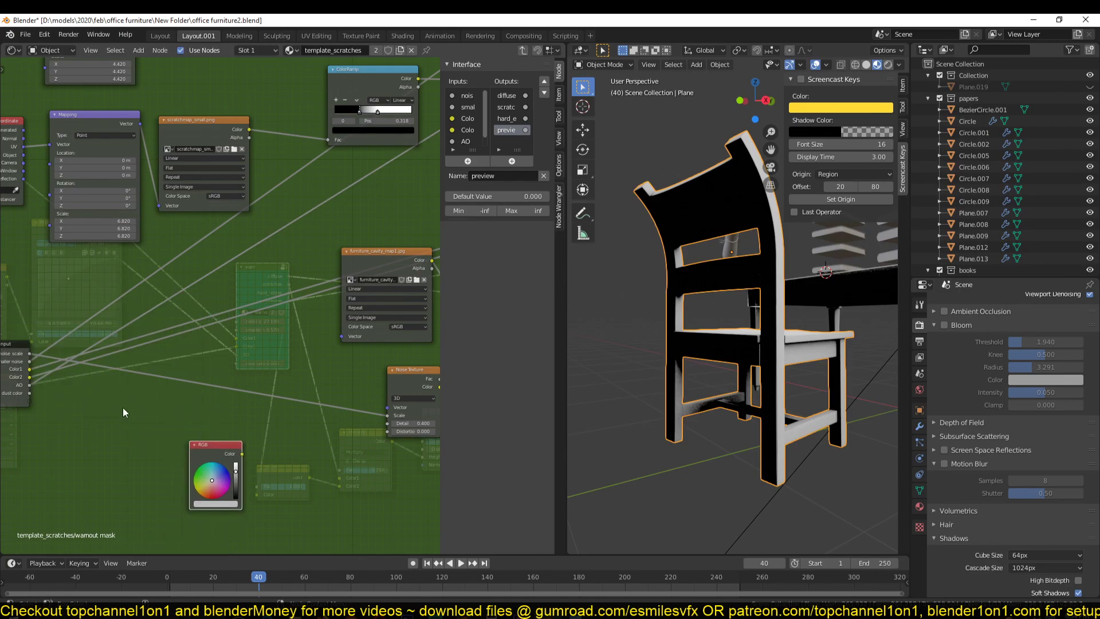
{"action": "left_click", "coordinate": [25, 392]}
{"action": "left_click", "coordinate": [223, 468]}
{"action": "middle_click_drag", "start_coordinate": [193, 462], "coordinate": [241, 434]}
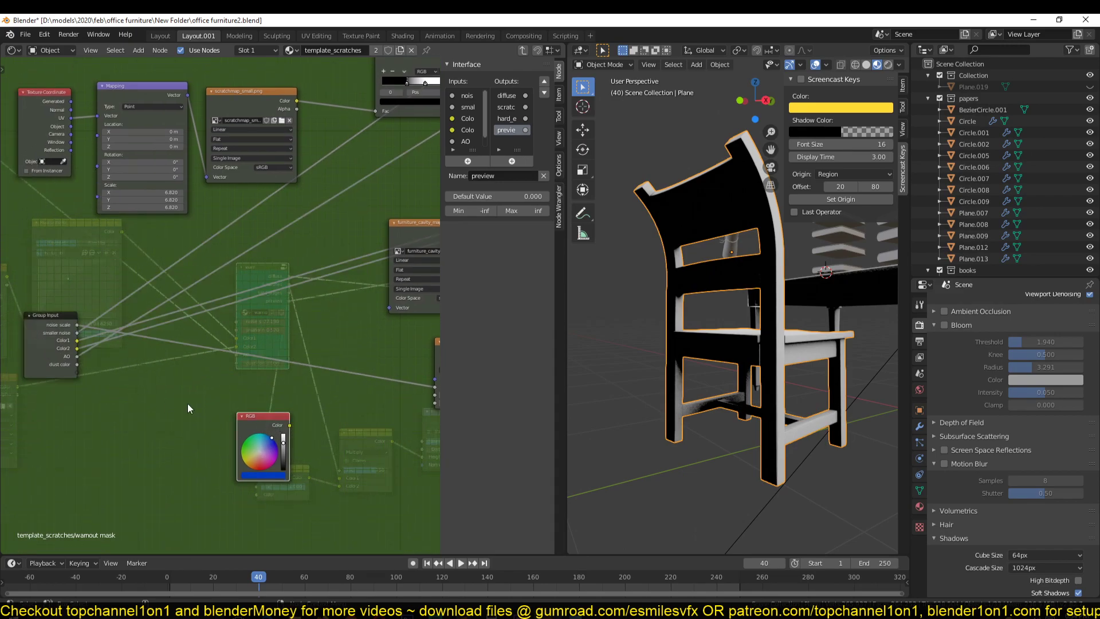
{"action": "key", "text": "x"}
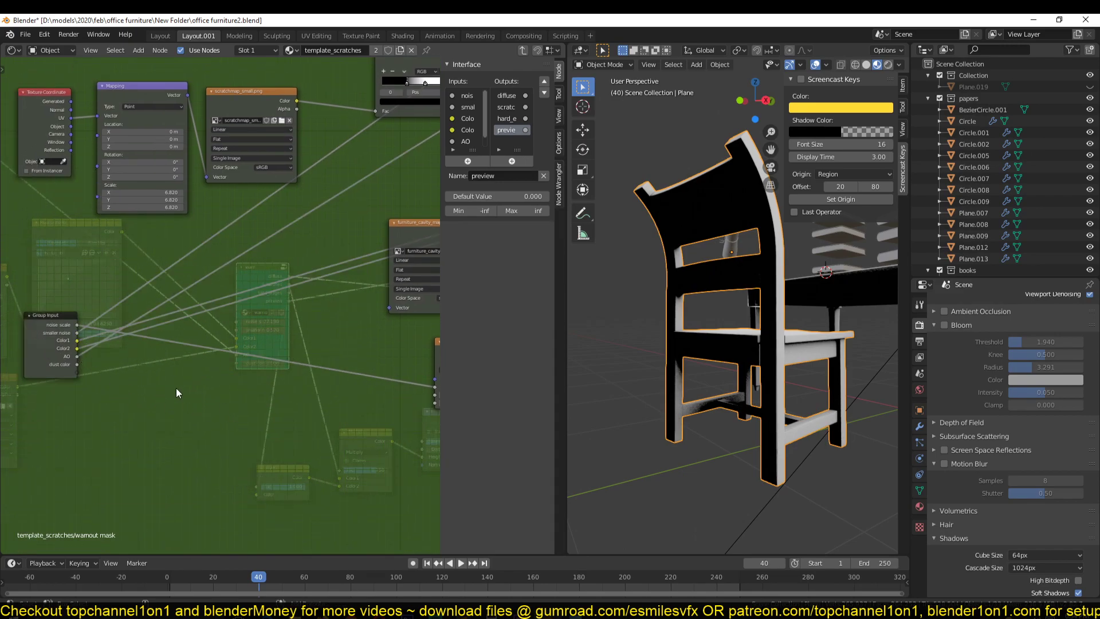
Step: Add a MixRGB node and link the group's dust color input into its Color1
{"action": "key", "text": "shift+a"}
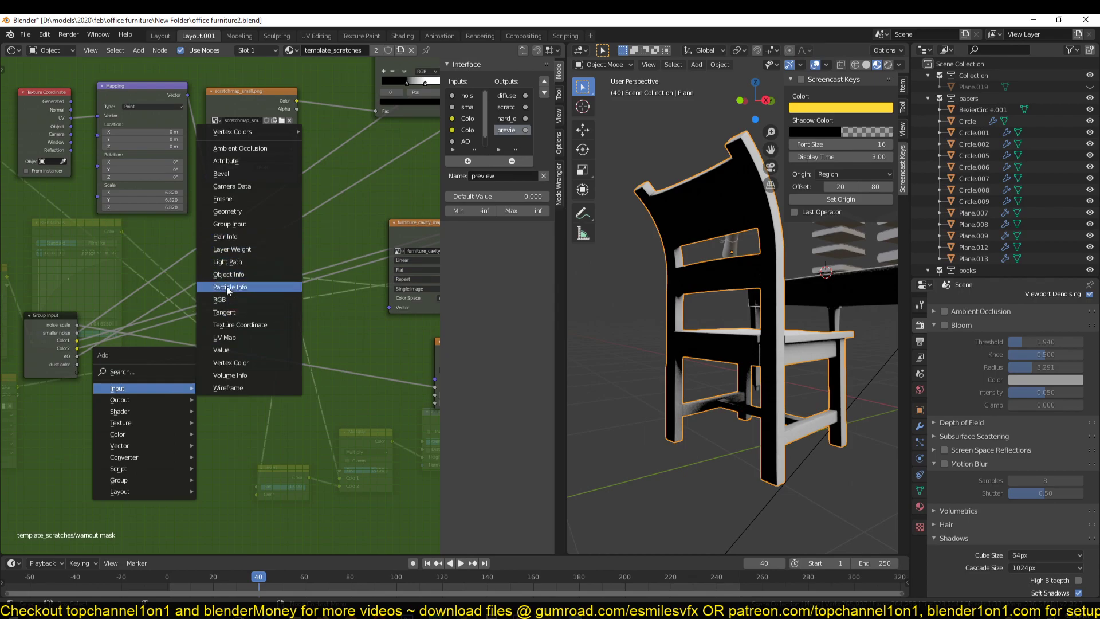
{"action": "mouse_move", "coordinate": [118, 435]}
{"action": "left_click", "coordinate": [262, 495]}
{"action": "left_click", "coordinate": [241, 466]}
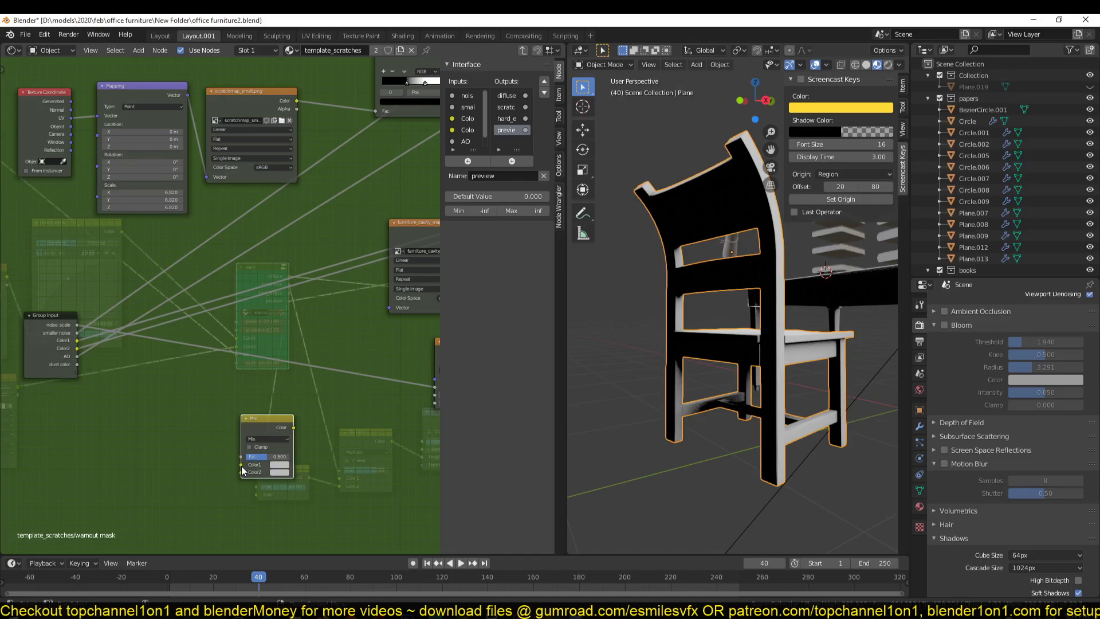
{"action": "left_click_drag", "start_coordinate": [242, 465], "coordinate": [77, 365]}
Step: Arrange the Mix node and the AO ColorRamp side by side
{"action": "scroll", "coordinate": [81, 359], "scroll_direction": "down", "scroll_amount": 2}
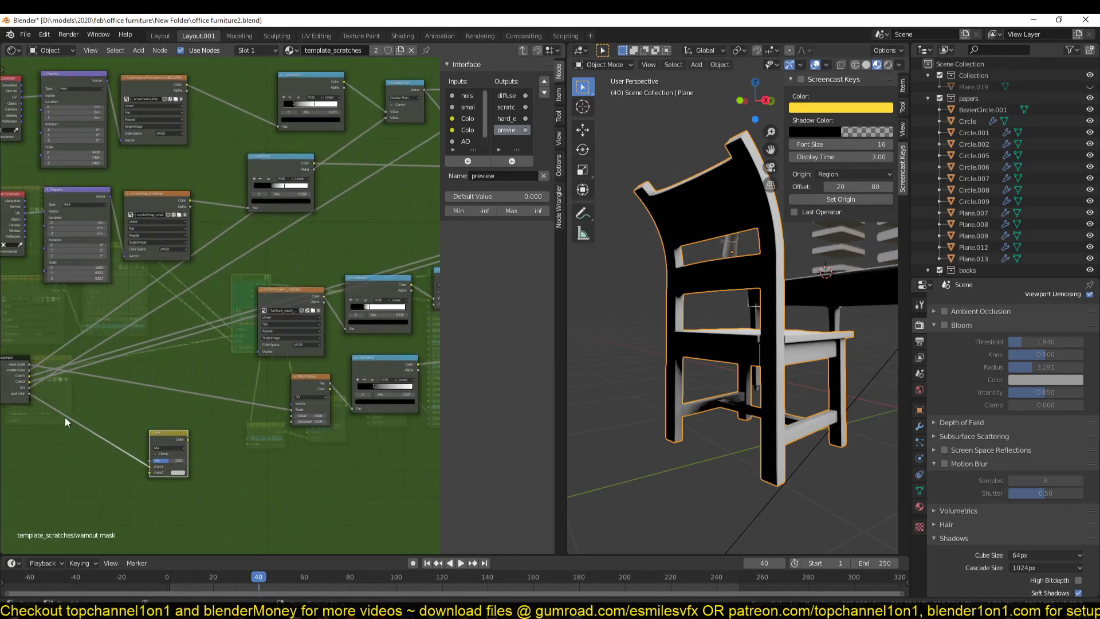
{"action": "scroll", "coordinate": [147, 443], "scroll_direction": "down", "scroll_amount": 2}
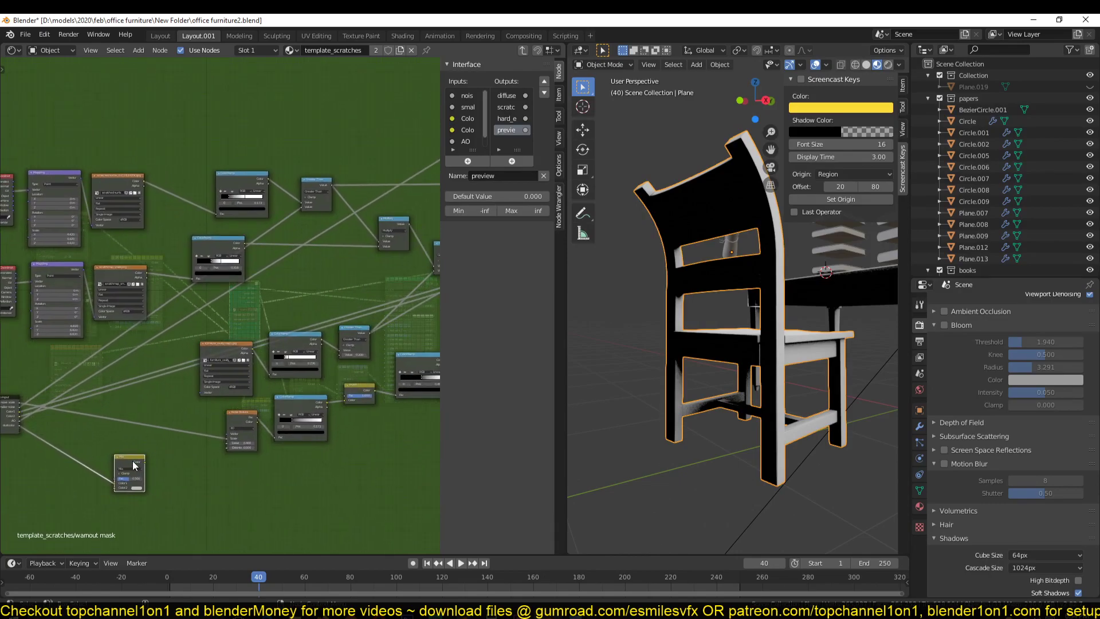
{"action": "scroll", "coordinate": [133, 465], "scroll_direction": "up", "scroll_amount": 2}
{"action": "scroll", "coordinate": [191, 277], "scroll_direction": "up", "scroll_amount": 1}
{"action": "scroll", "coordinate": [200, 273], "scroll_direction": "up", "scroll_amount": 1}
{"action": "scroll", "coordinate": [200, 274], "scroll_direction": "down", "scroll_amount": 1}
{"action": "scroll", "coordinate": [228, 301], "scroll_direction": "down", "scroll_amount": 2}
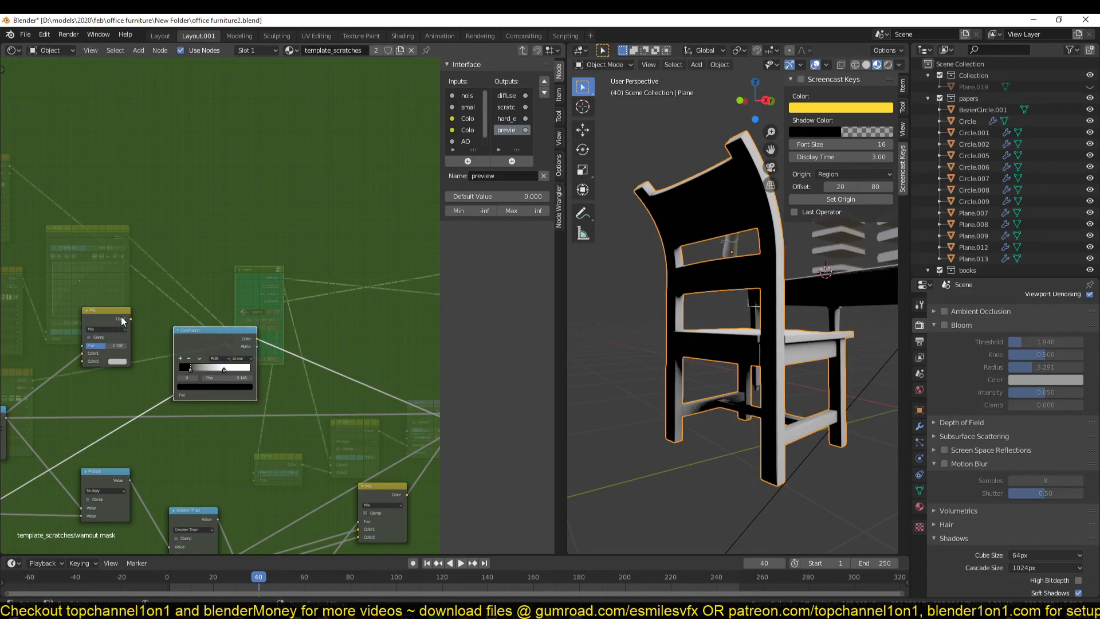
{"action": "mouse_move", "coordinate": [120, 319]}
{"action": "left_mouse_down"}
{"action": "mouse_move", "coordinate": [392, 252]}
{"action": "mouse_move", "coordinate": [406, 211]}
{"action": "left_mouse_up"}
{"action": "scroll", "coordinate": [382, 204], "scroll_direction": "up", "scroll_amount": 2}
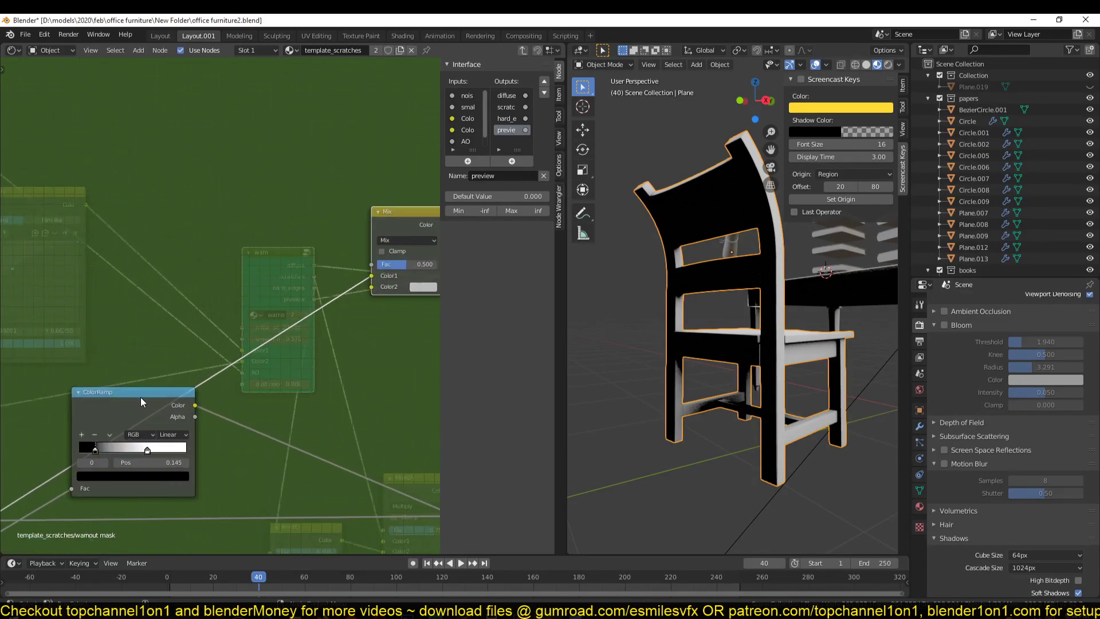
{"action": "mouse_move", "coordinate": [142, 402]}
{"action": "left_mouse_down"}
{"action": "mouse_move", "coordinate": [135, 280]}
{"action": "mouse_move", "coordinate": [149, 297]}
{"action": "mouse_move", "coordinate": [328, 294]}
{"action": "left_mouse_up"}
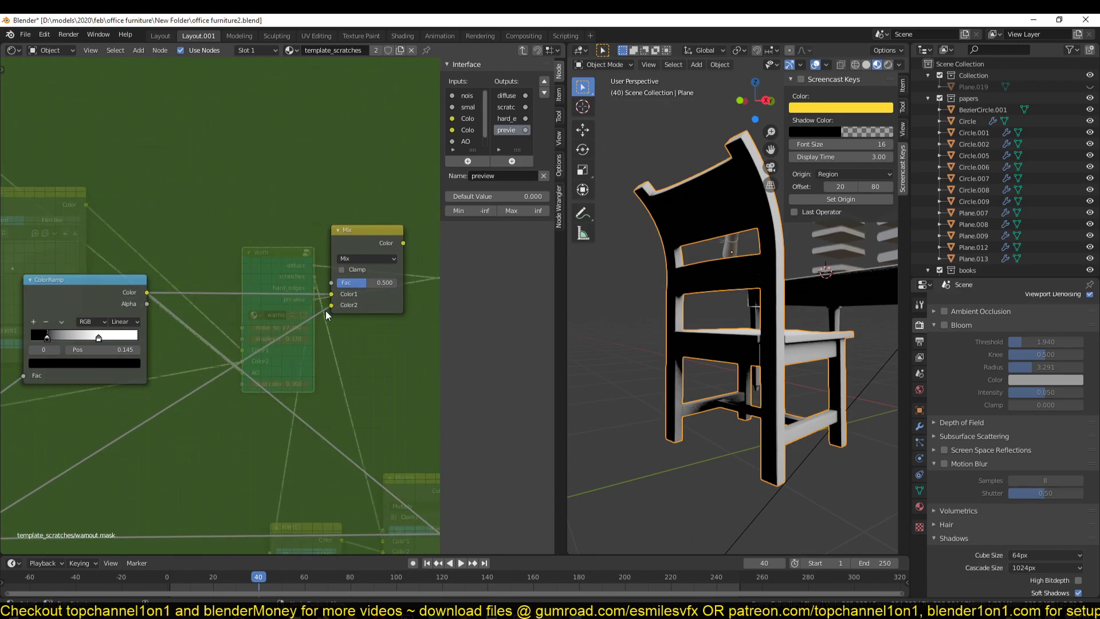
Step: Remove the dangling link from the Mix output and select the Group Input node
{"action": "scroll", "coordinate": [368, 245], "scroll_direction": "down", "scroll_amount": 2}
{"action": "middle_click_drag", "start_coordinate": [369, 245], "coordinate": [256, 228]}
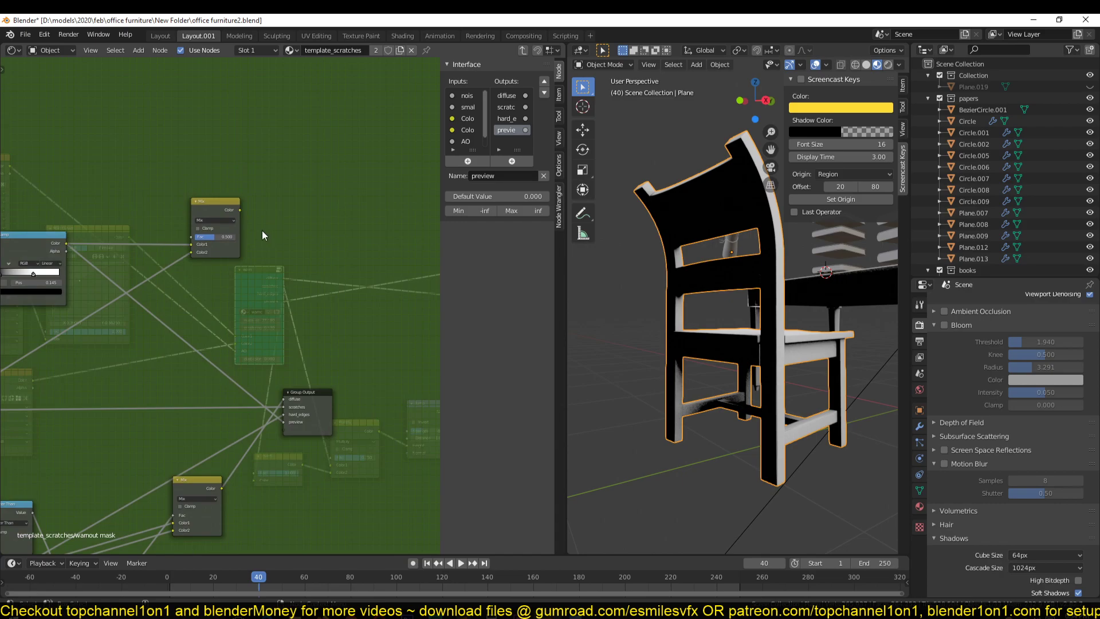
{"action": "left_click_drag", "start_coordinate": [252, 272], "coordinate": [252, 273]}
{"action": "scroll", "coordinate": [190, 249], "scroll_direction": "down", "scroll_amount": 2}
{"action": "mouse_move", "coordinate": [191, 250]}
{"action": "middle_mouse_down"}
{"action": "mouse_move", "coordinate": [248, 344]}
{"action": "mouse_move", "coordinate": [133, 358]}
{"action": "mouse_move", "coordinate": [152, 386]}
{"action": "middle_mouse_up"}
{"action": "scroll", "coordinate": [247, 343], "scroll_direction": "up", "scroll_amount": 2}
{"action": "left_click", "coordinate": [97, 380]}
{"action": "scroll", "coordinate": [96, 380], "scroll_direction": "up", "scroll_amount": 3}
Step: Leave the group and survey the material tree around the Multiply node
{"action": "scroll", "coordinate": [141, 382], "scroll_direction": "down", "scroll_amount": 3}
{"action": "middle_click_drag", "start_coordinate": [321, 253], "coordinate": [164, 360]}
{"action": "scroll", "coordinate": [163, 360], "scroll_direction": "up", "scroll_amount": 2}
{"action": "key", "text": "Tab"}
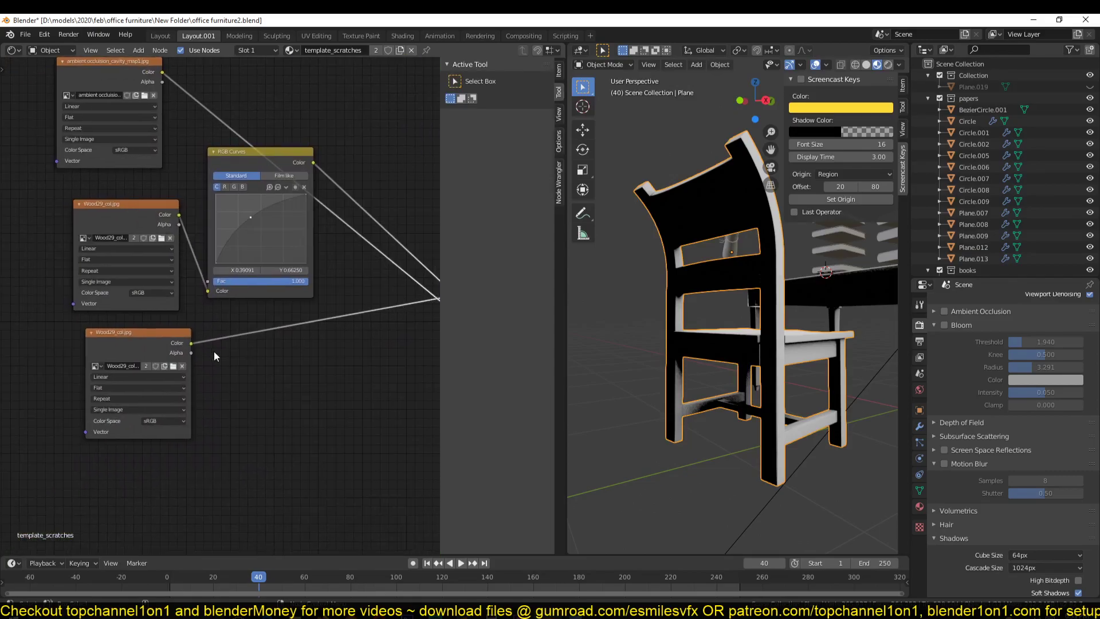
{"action": "mouse_move", "coordinate": [204, 356]}
{"action": "middle_mouse_down"}
{"action": "mouse_move", "coordinate": [105, 359]}
{"action": "mouse_move", "coordinate": [11, 391]}
{"action": "middle_mouse_up"}
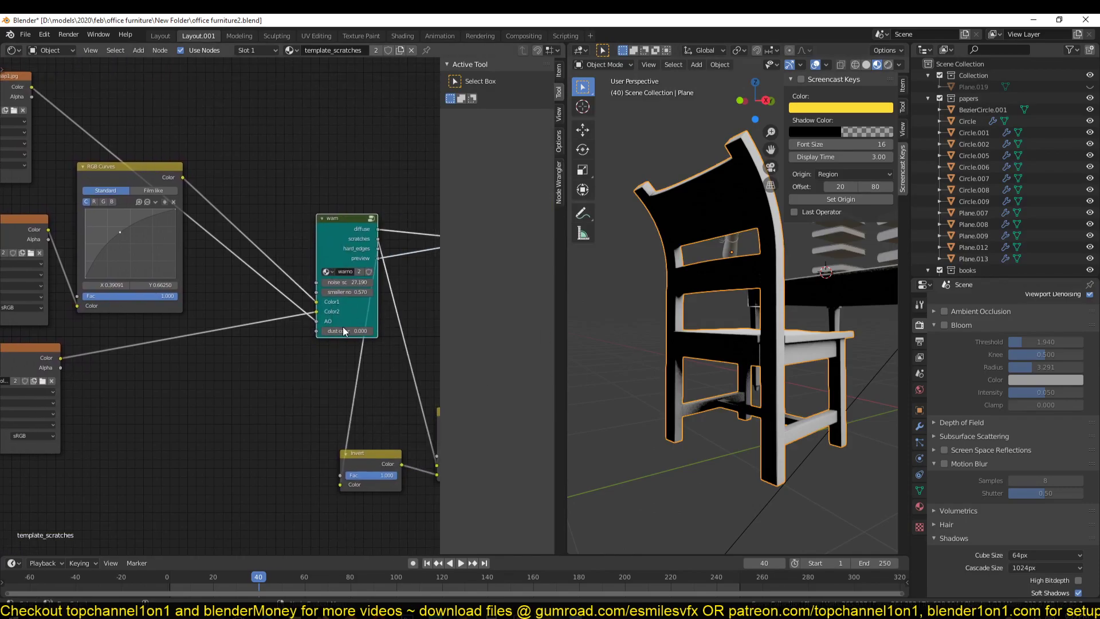
{"action": "middle_click_drag", "start_coordinate": [345, 326], "coordinate": [332, 328]}
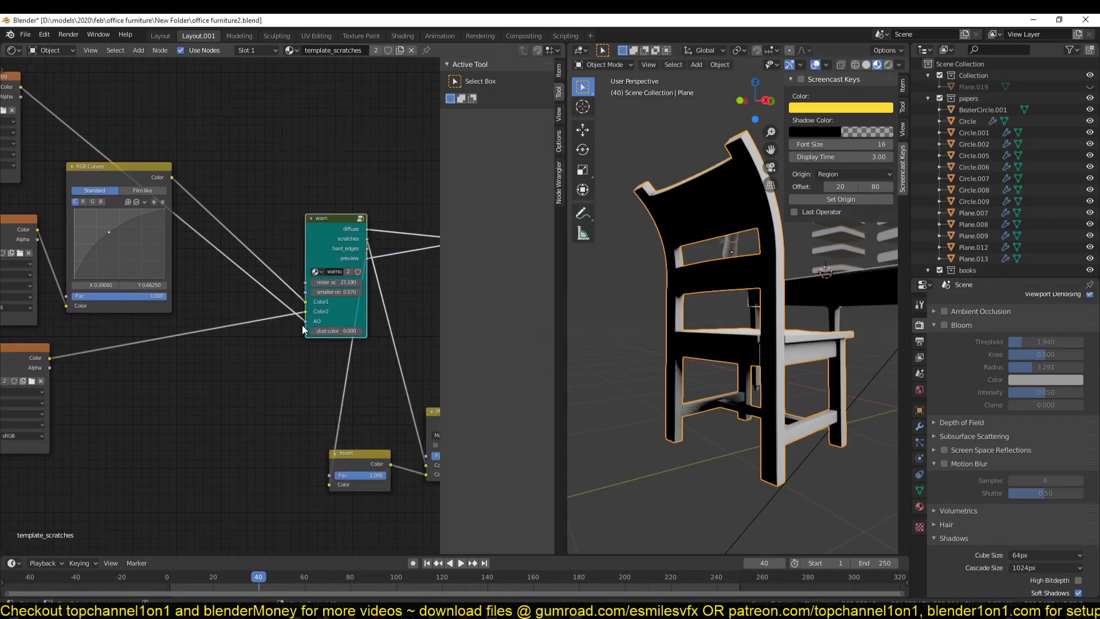
{"action": "scroll", "coordinate": [332, 327], "scroll_direction": "down", "scroll_amount": 1}
{"action": "scroll", "coordinate": [330, 320], "scroll_direction": "up", "scroll_amount": 1}
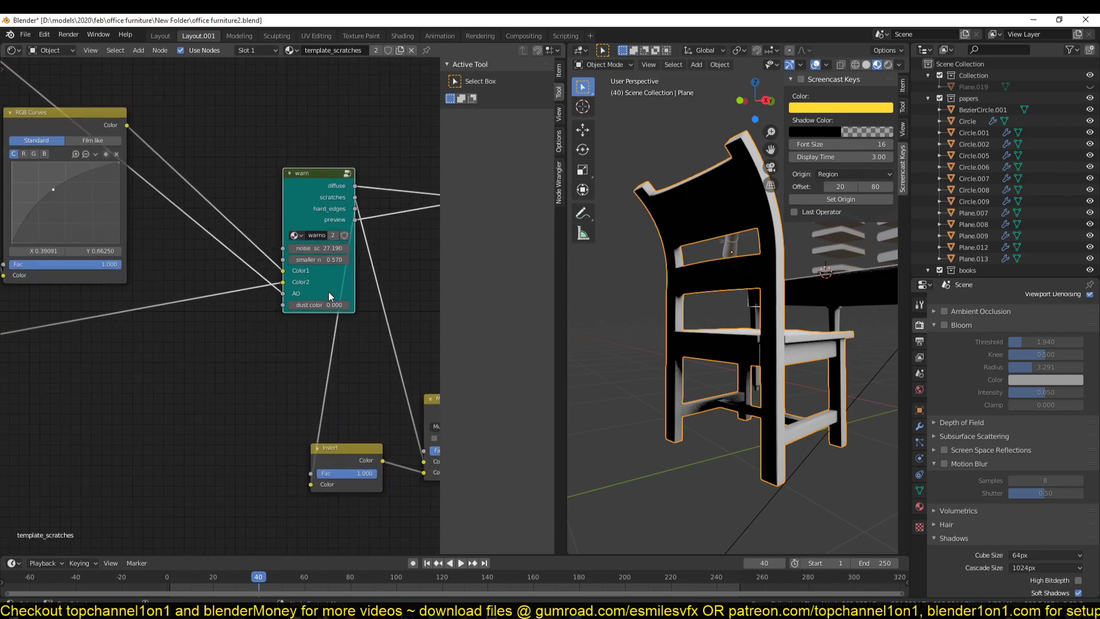
Step: Re-enter the dust mask group and disconnect the link into the Mix node's Color2
{"action": "key", "text": "Tab"}
{"action": "scroll", "coordinate": [318, 294], "scroll_direction": "down", "scroll_amount": 2}
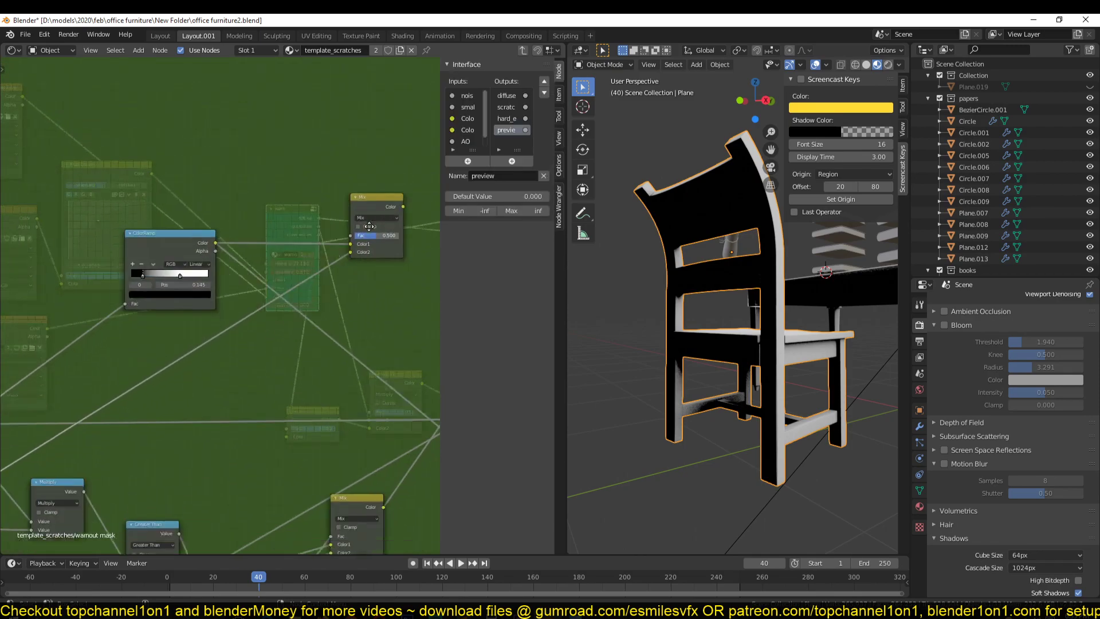
{"action": "scroll", "coordinate": [304, 275], "scroll_direction": "down", "scroll_amount": 2}
{"action": "scroll", "coordinate": [284, 247], "scroll_direction": "down", "scroll_amount": 2}
{"action": "scroll", "coordinate": [240, 287], "scroll_direction": "down", "scroll_amount": 2}
{"action": "scroll", "coordinate": [206, 311], "scroll_direction": "up", "scroll_amount": 2}
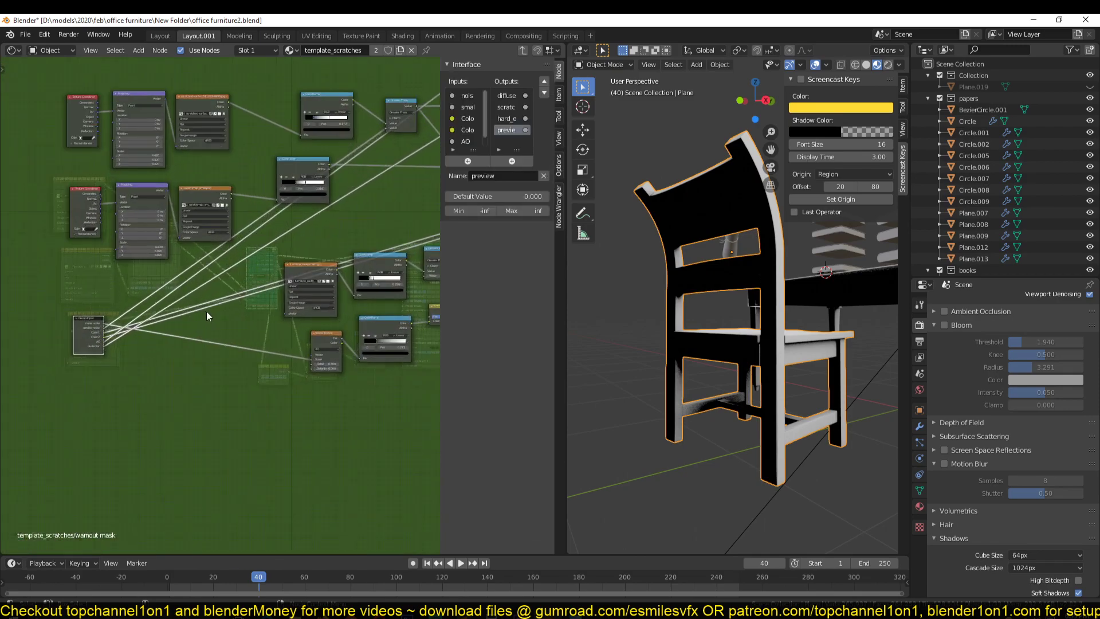
{"action": "scroll", "coordinate": [209, 310], "scroll_direction": "up", "scroll_amount": 2}
{"action": "scroll", "coordinate": [212, 355], "scroll_direction": "up", "scroll_amount": 2}
{"action": "scroll", "coordinate": [229, 355], "scroll_direction": "down", "scroll_amount": 2}
{"action": "scroll", "coordinate": [279, 295], "scroll_direction": "down", "scroll_amount": 2}
{"action": "scroll", "coordinate": [308, 233], "scroll_direction": "down", "scroll_amount": 2}
{"action": "scroll", "coordinate": [321, 172], "scroll_direction": "down", "scroll_amount": 1}
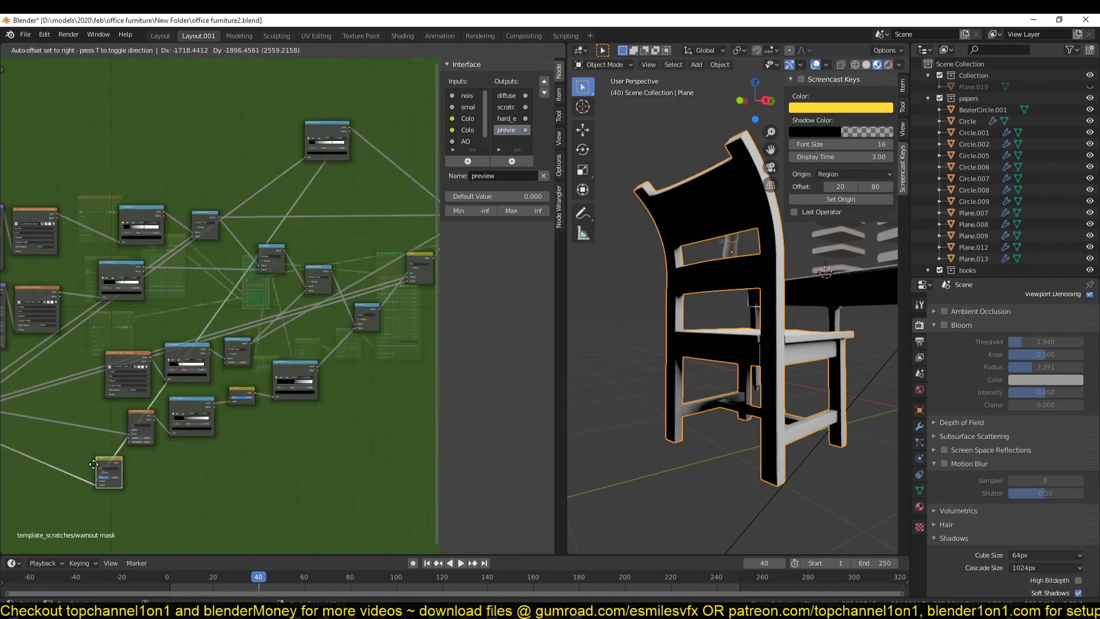
{"action": "scroll", "coordinate": [203, 349], "scroll_direction": "up", "scroll_amount": 3}
{"action": "scroll", "coordinate": [204, 351], "scroll_direction": "up", "scroll_amount": 2}
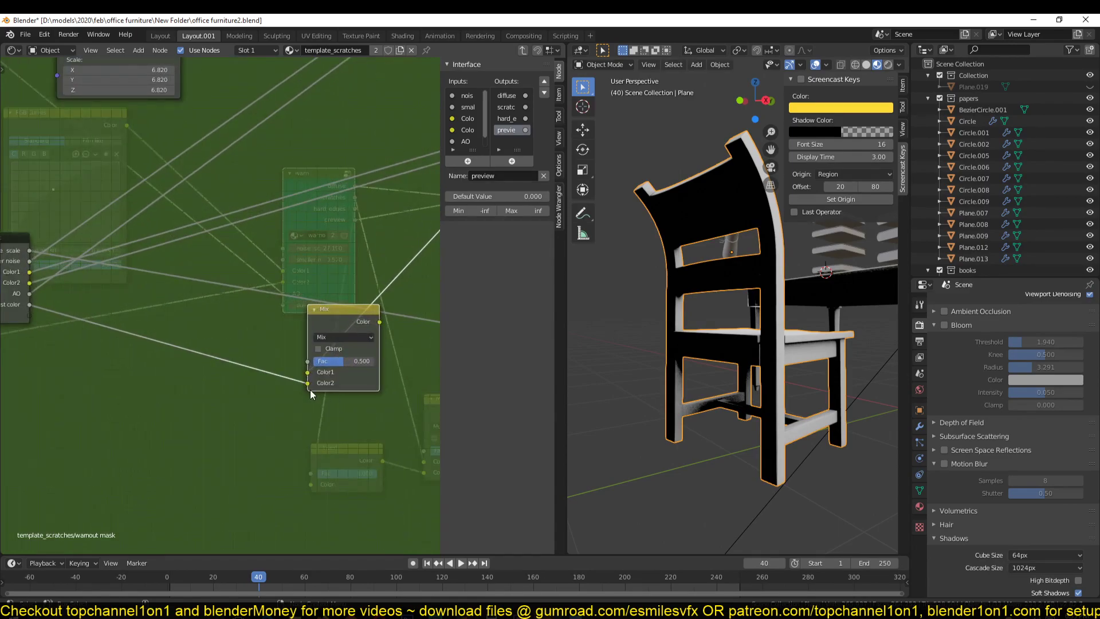
{"action": "left_click_drag", "start_coordinate": [308, 384], "coordinate": [276, 393]}
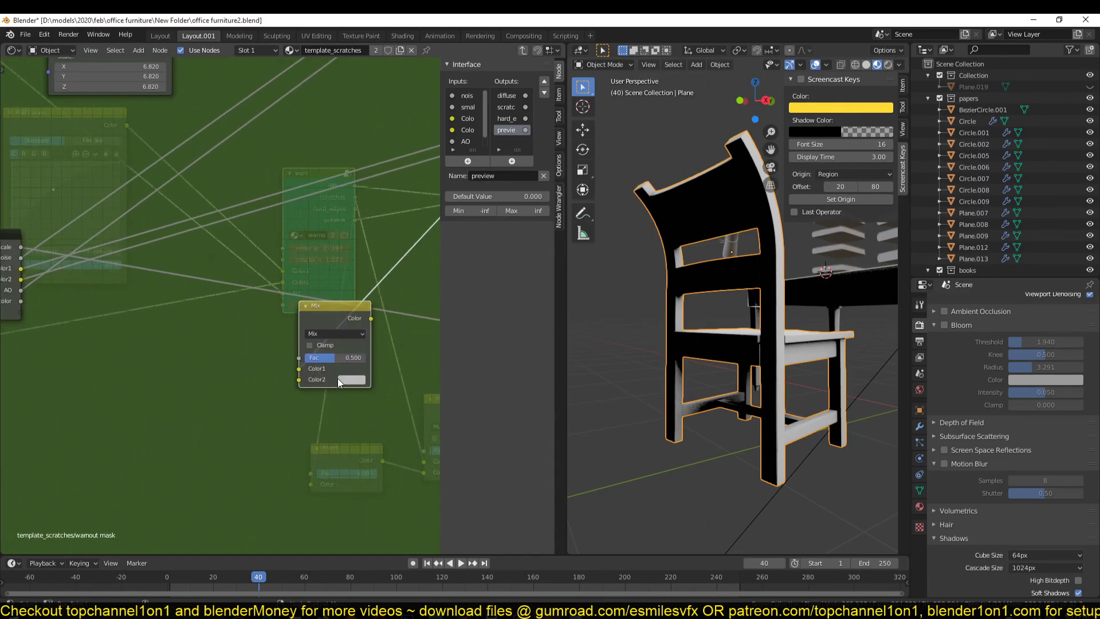
Step: Expose Mix Color2 as a new group input and set it to green
{"action": "middle_click_drag", "start_coordinate": [325, 376], "coordinate": [382, 372]}
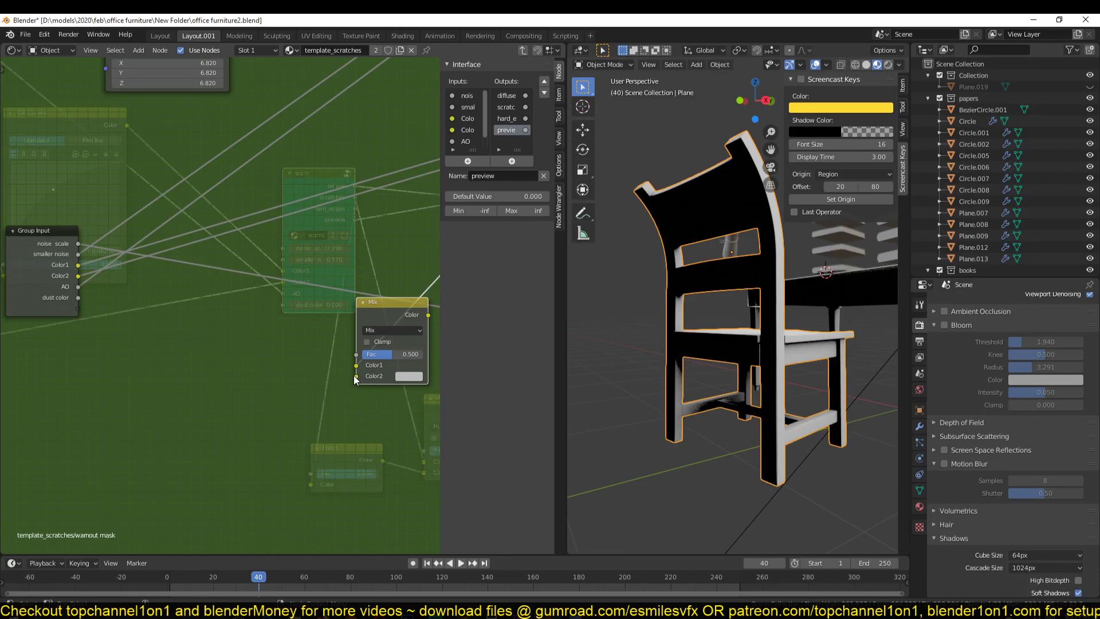
{"action": "left_click_drag", "start_coordinate": [356, 376], "coordinate": [79, 313]}
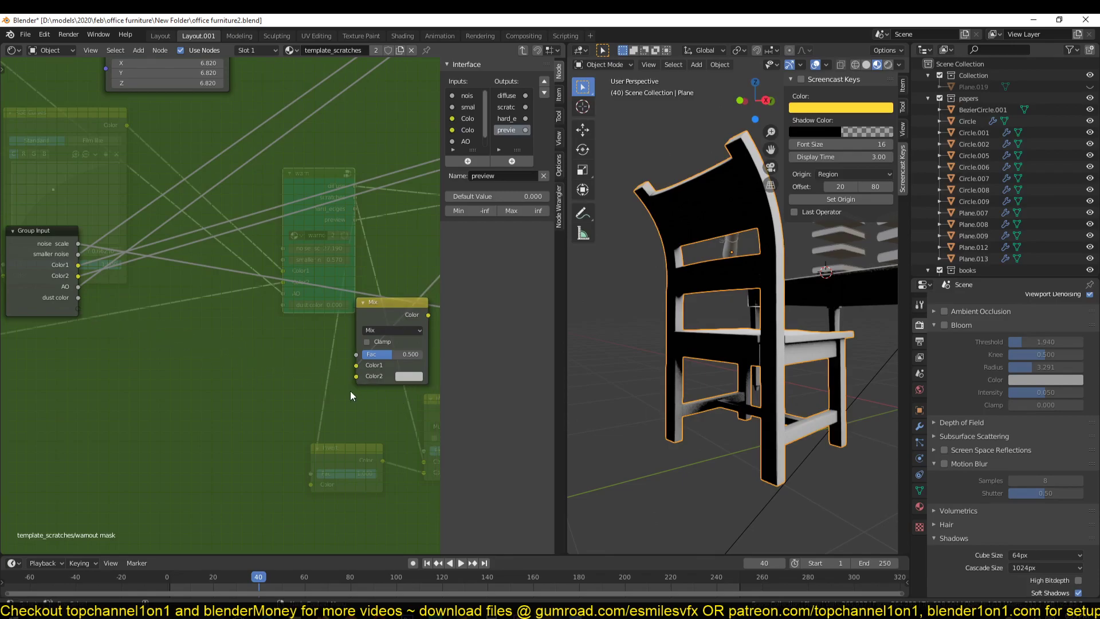
{"action": "left_click_drag", "start_coordinate": [356, 376], "coordinate": [75, 309]}
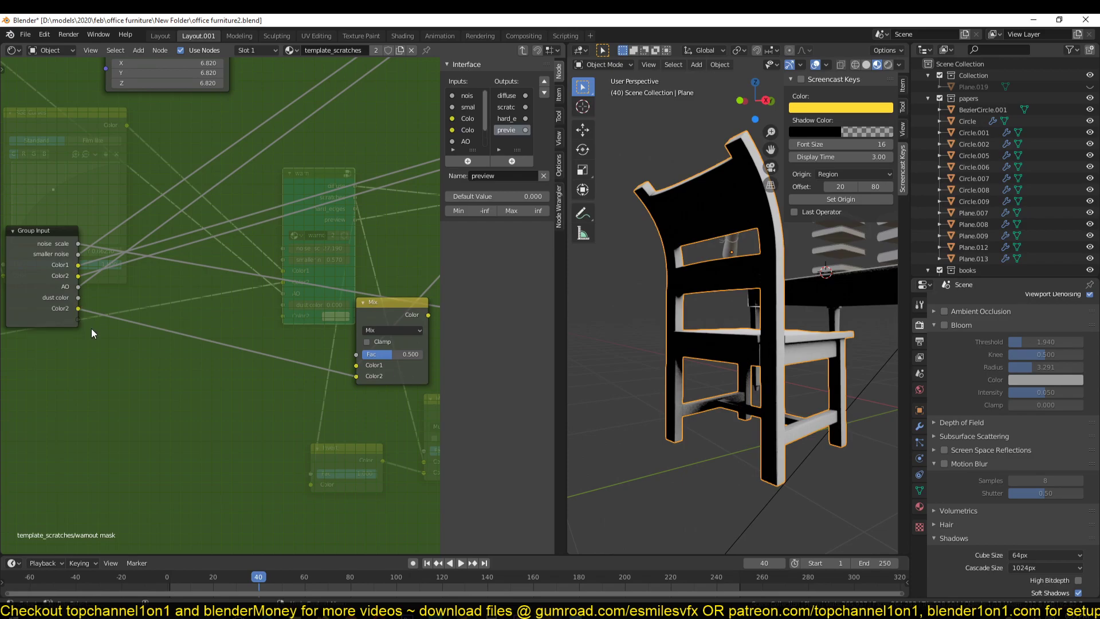
{"action": "key", "text": "Tab"}
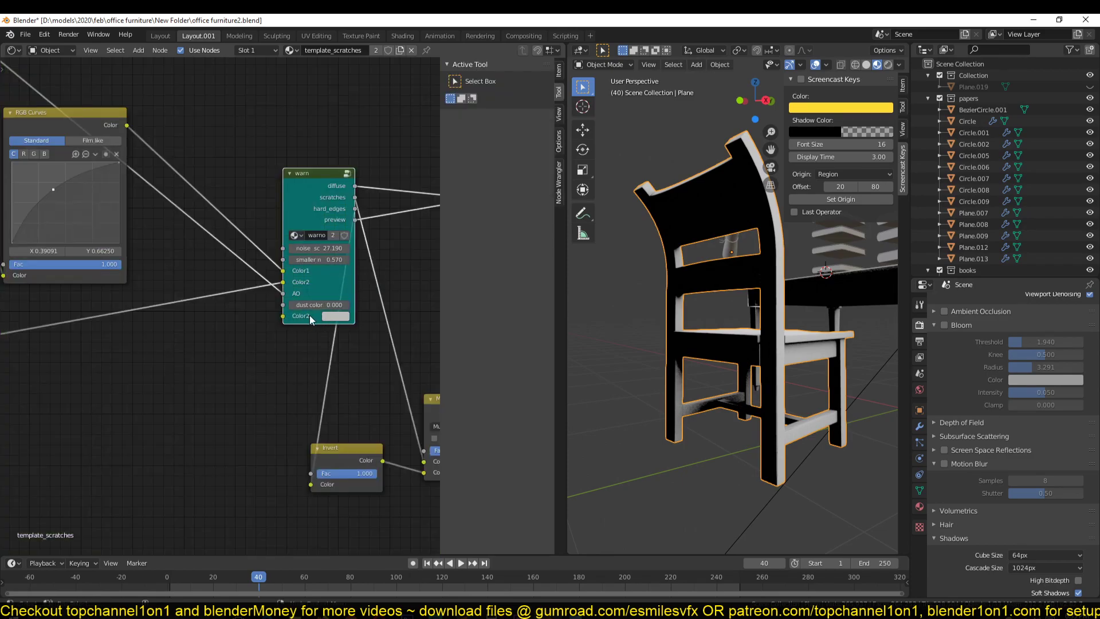
{"action": "left_click", "coordinate": [329, 318]}
{"action": "mouse_move", "coordinate": [380, 204]}
{"action": "left_mouse_down"}
{"action": "mouse_move", "coordinate": [350, 195]}
{"action": "mouse_move", "coordinate": [337, 226]}
{"action": "left_mouse_up"}
Step: Confirm the group's dust color value and noise scale 27.190 in the material tree
{"action": "key", "text": "Tab"}
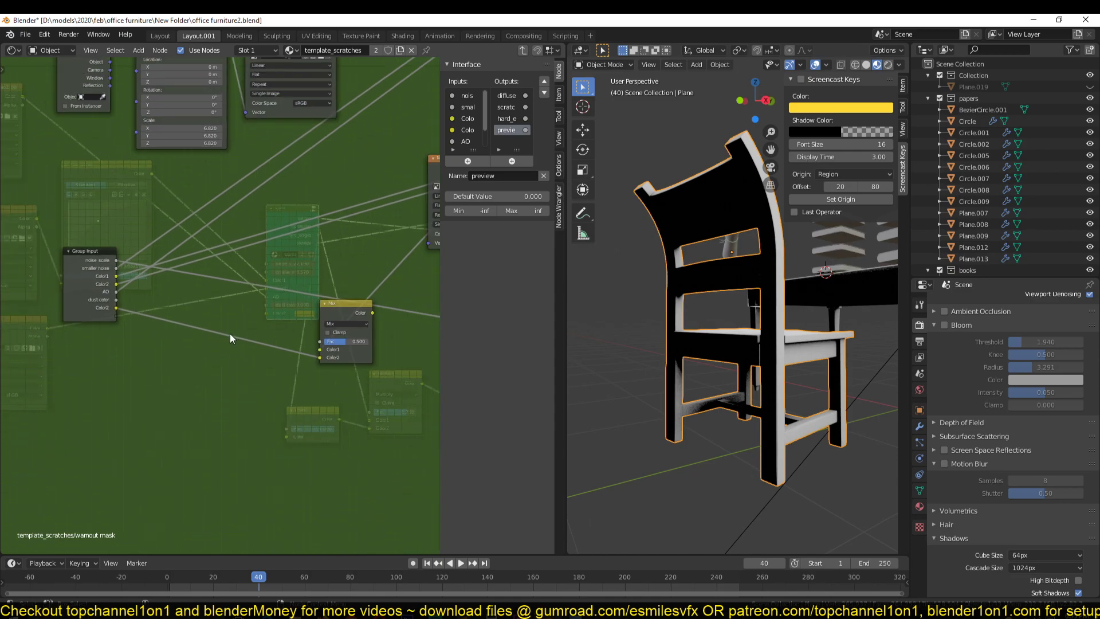
{"action": "key", "text": "Tab"}
{"action": "scroll", "coordinate": [335, 337], "scroll_direction": "up", "scroll_amount": 2}
{"action": "left_click", "coordinate": [340, 303]}
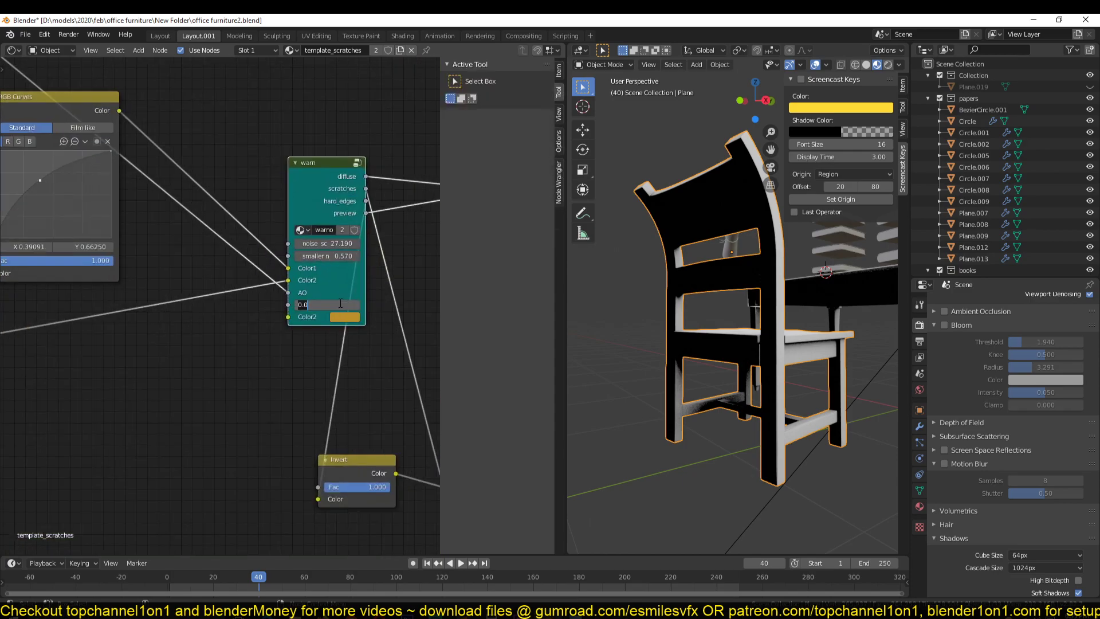
{"action": "key", "text": "Return"}
{"action": "left_click", "coordinate": [324, 244]}
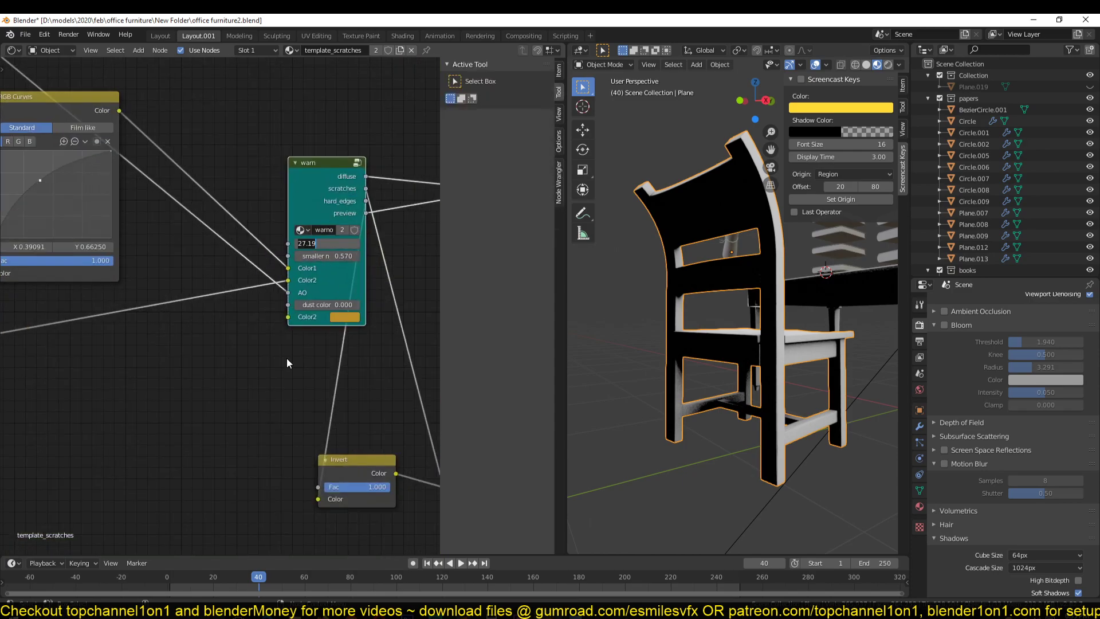
{"action": "key", "text": "Return"}
Step: Inside the group, drive the Mix node's factor with the dust color input
{"action": "key", "text": "Tab"}
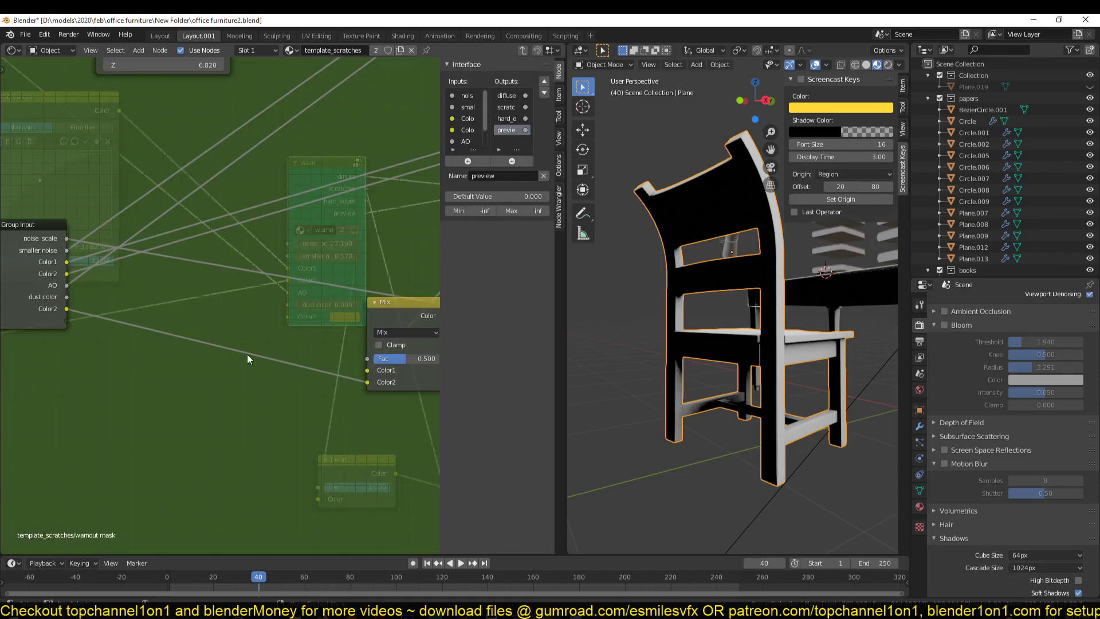
{"action": "scroll", "coordinate": [246, 354], "scroll_direction": "right", "scroll_amount": 3, "text": "ctrl"}
{"action": "scroll", "coordinate": [343, 361], "scroll_direction": "left", "scroll_amount": 3, "text": "ctrl"}
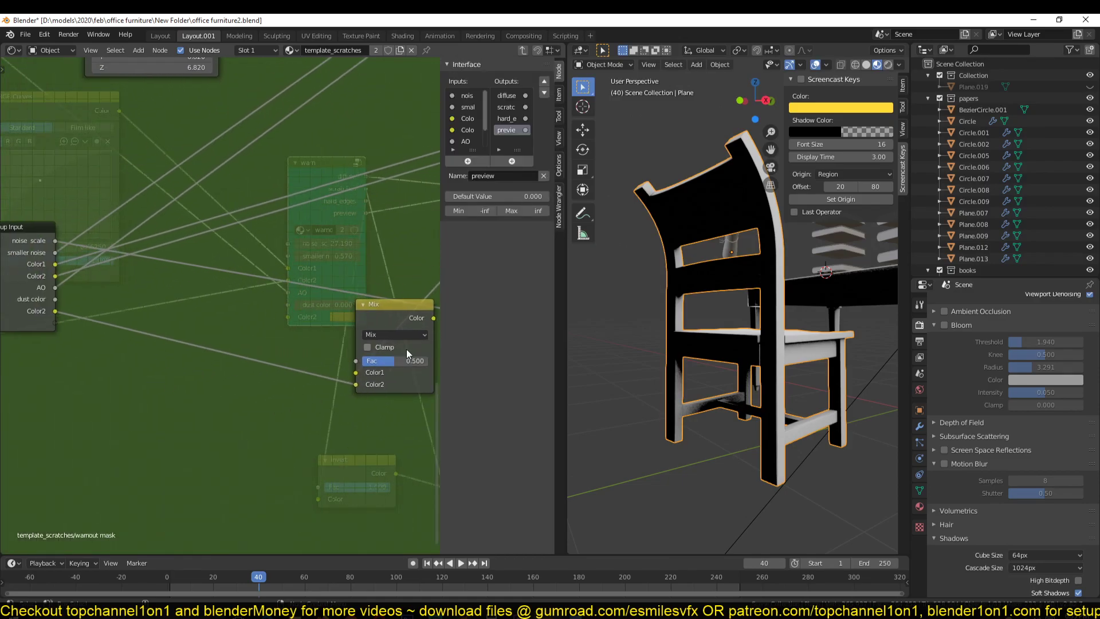
{"action": "left_click_drag", "start_coordinate": [355, 361], "coordinate": [46, 298]}
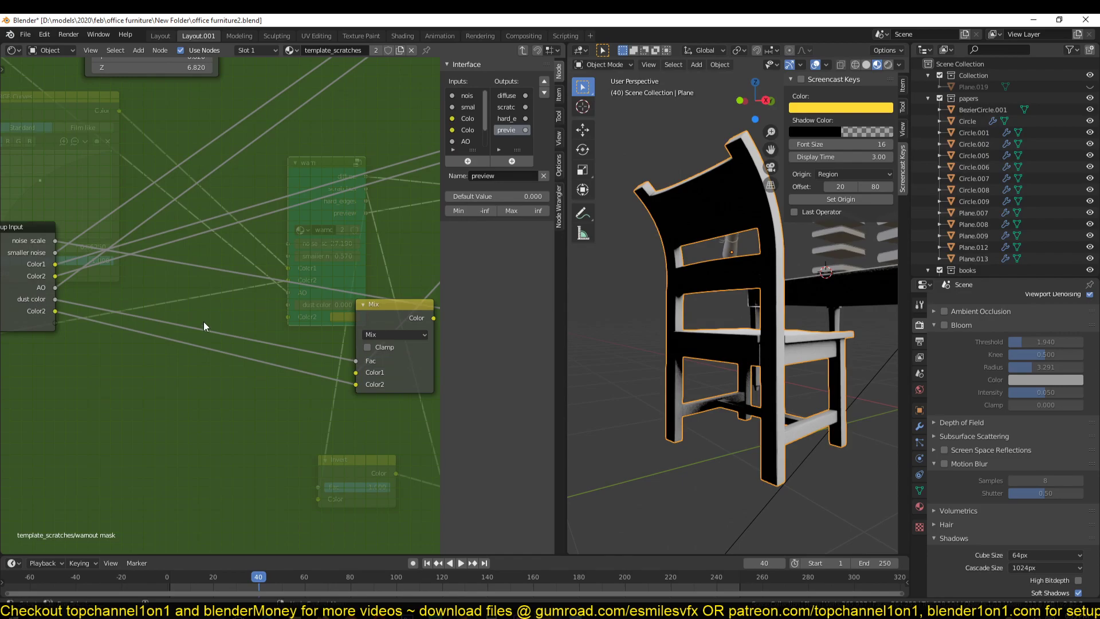
{"action": "scroll", "coordinate": [215, 321], "scroll_direction": "down", "scroll_amount": 2}
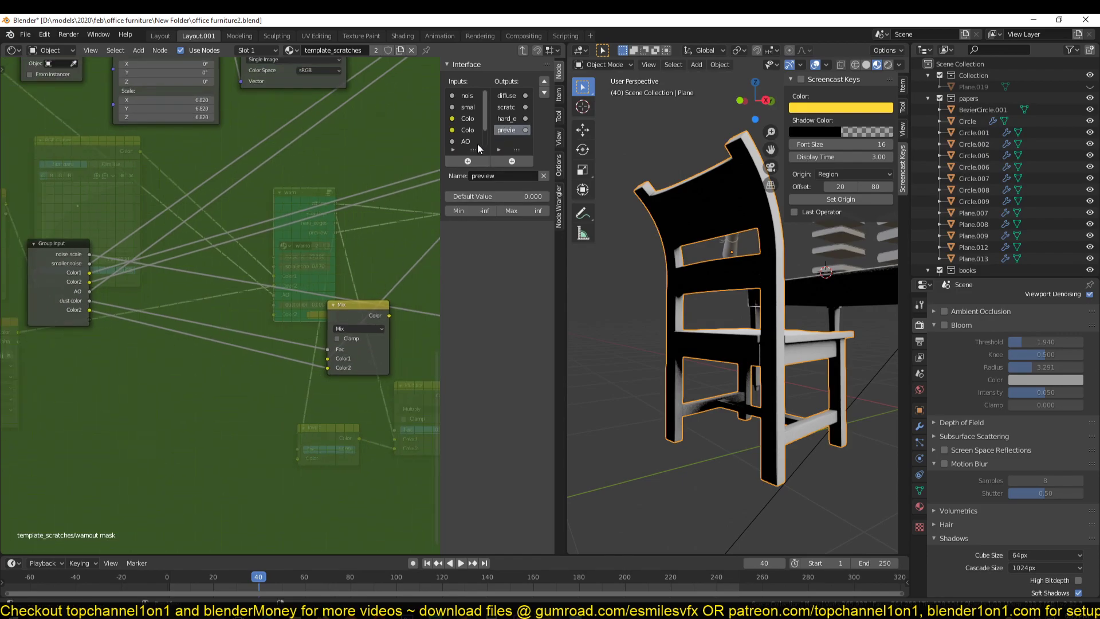
{"action": "scroll", "coordinate": [478, 148], "scroll_direction": "down", "scroll_amount": 2}
Step: Rename the dust input to 'dust mix factor' and begin renaming Color2 to 'dust color'
{"action": "left_click", "coordinate": [468, 130]}
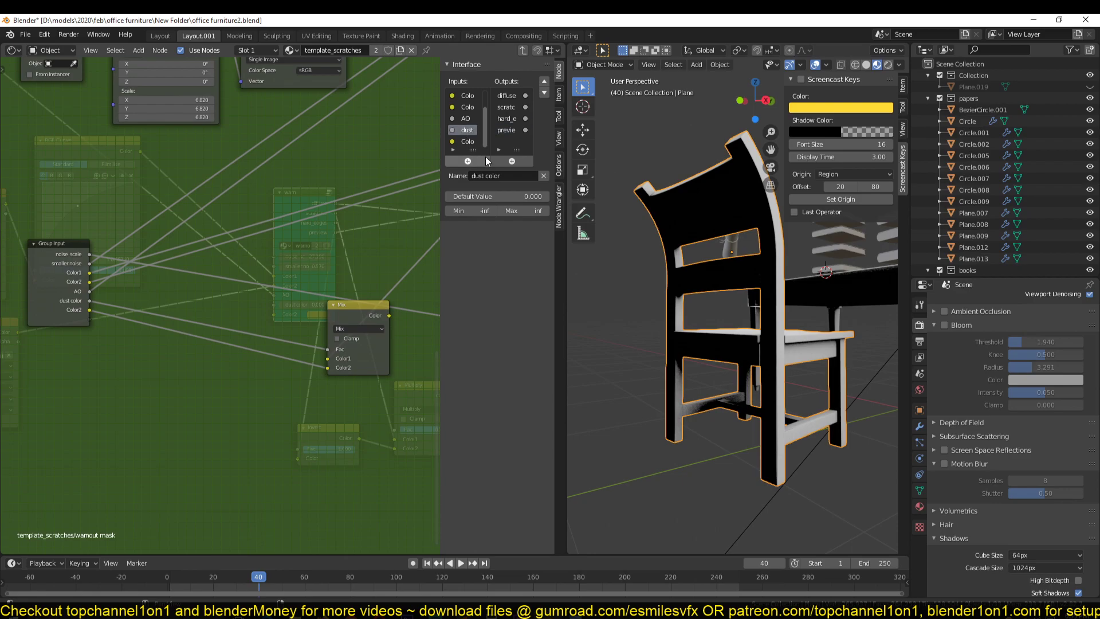
{"action": "left_click", "coordinate": [496, 176]}
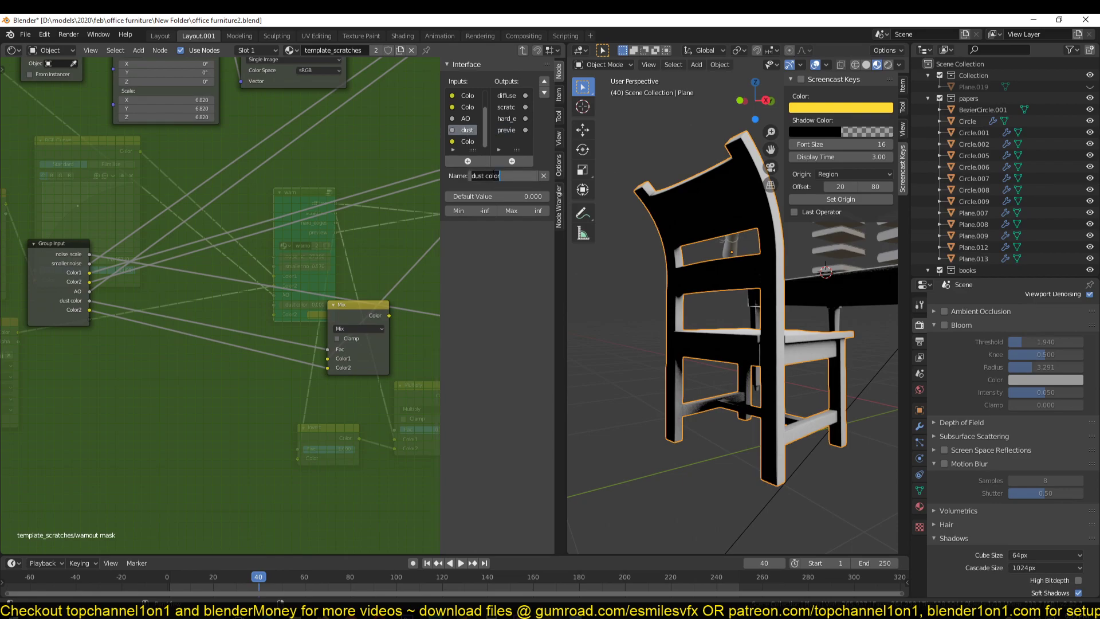
{"action": "type", "text": "du"}
{"action": "key", "text": "Return"}
{"action": "left_click", "coordinate": [460, 140]}
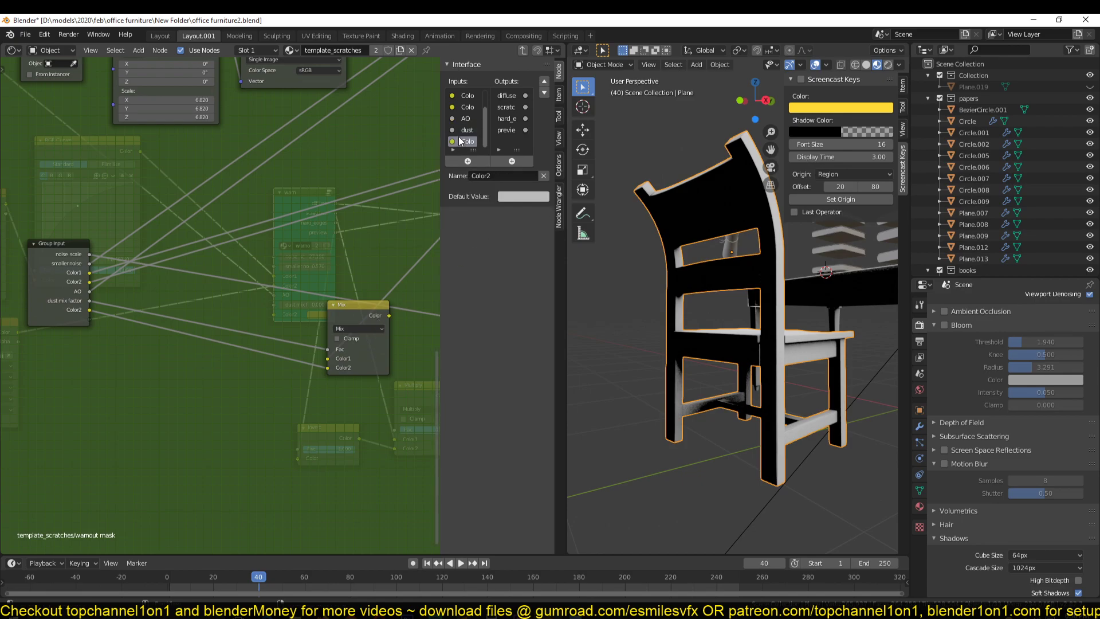
{"action": "left_click", "coordinate": [507, 176]}
{"action": "type", "text": "dust c"}
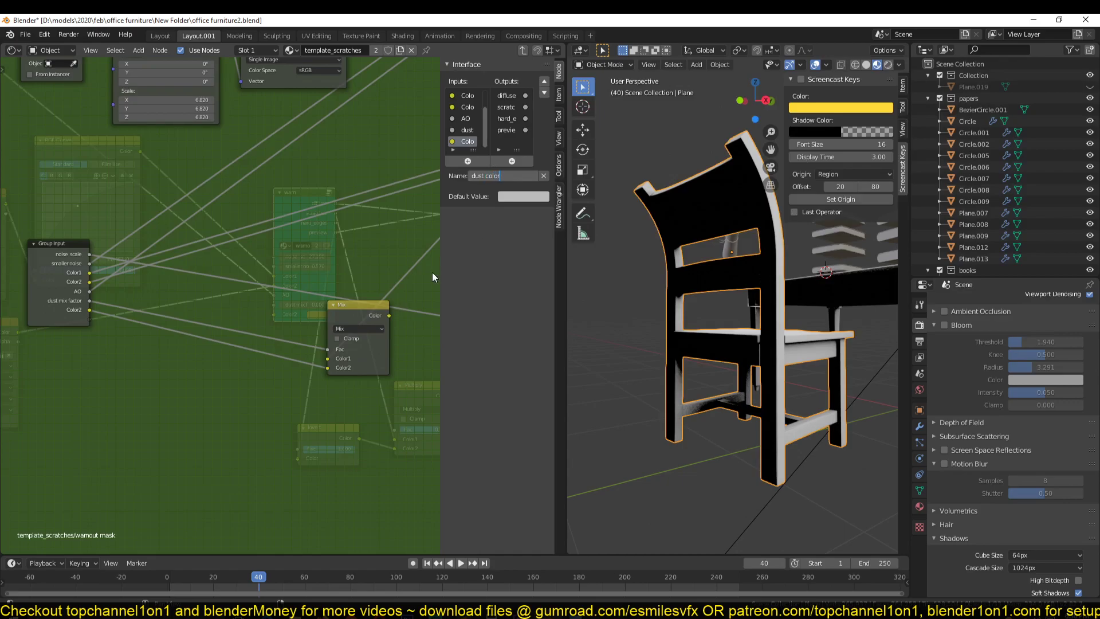
Step: Finish naming Color2 'dust color', cut the link into Mix Color1, and save
{"action": "key", "text": "Return"}
{"action": "scroll", "coordinate": [339, 271], "scroll_direction": "down", "scroll_amount": 3}
{"action": "scroll", "coordinate": [229, 326], "scroll_direction": "down", "scroll_amount": 2}
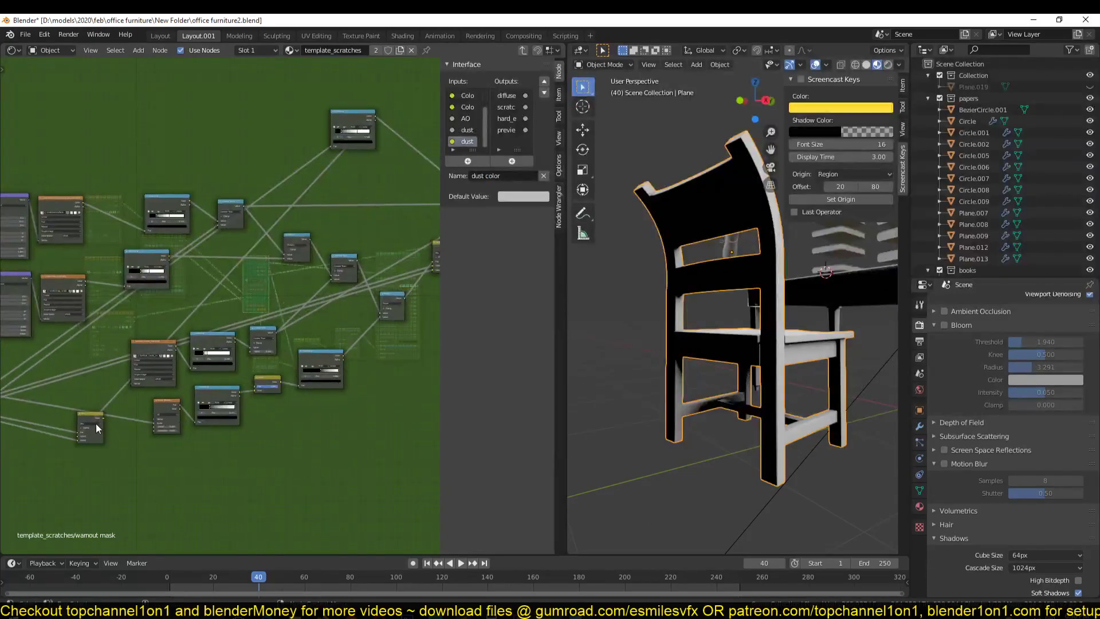
{"action": "scroll", "coordinate": [312, 244], "scroll_direction": "up", "scroll_amount": 2}
{"action": "scroll", "coordinate": [312, 244], "scroll_direction": "up", "scroll_amount": 2}
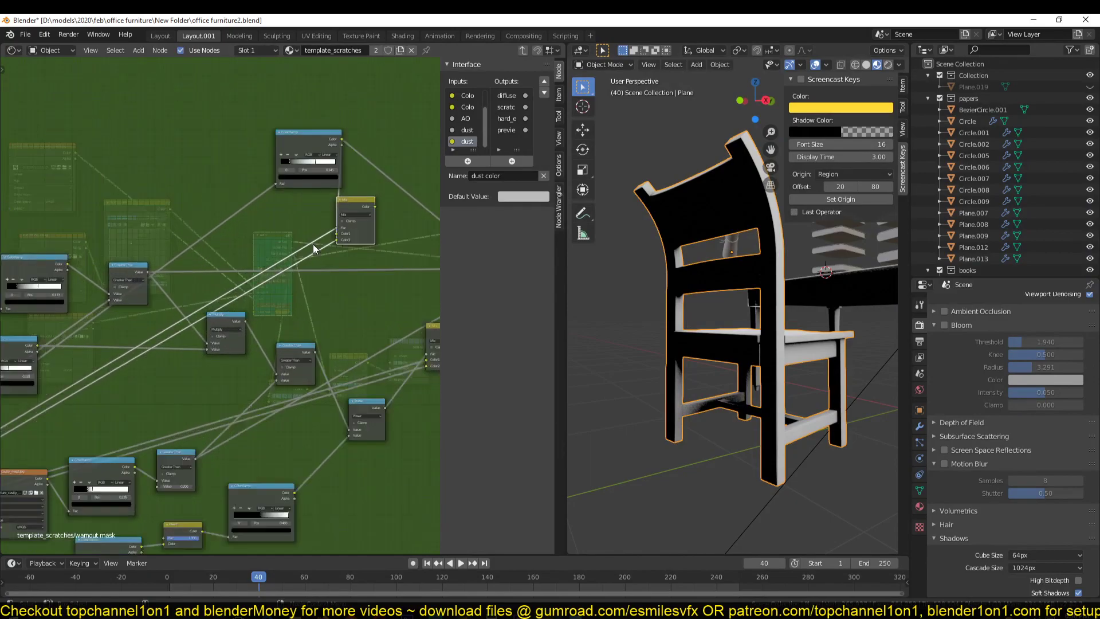
{"action": "mouse_move", "coordinate": [277, 205]}
{"action": "middle_mouse_down", "text": "ctrl"}
{"action": "mouse_move", "coordinate": [304, 212]}
{"action": "mouse_move", "coordinate": [171, 219]}
{"action": "middle_mouse_up", "text": "ctrl"}
{"action": "scroll", "coordinate": [229, 270], "scroll_direction": "up", "scroll_amount": 1}
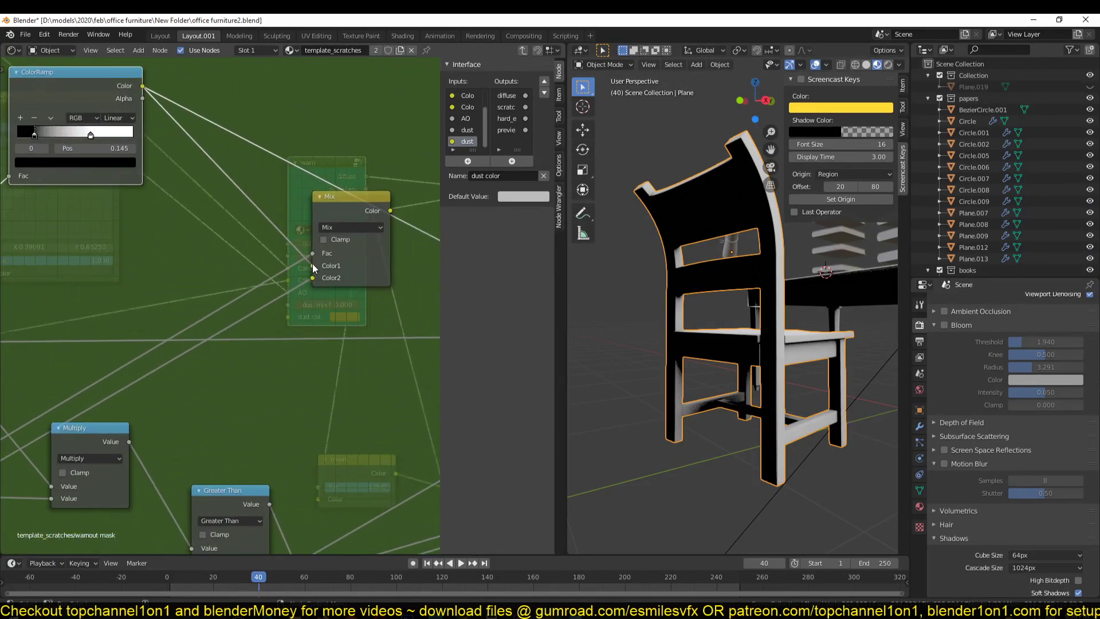
{"action": "left_click_drag", "start_coordinate": [313, 265], "coordinate": [308, 252]}
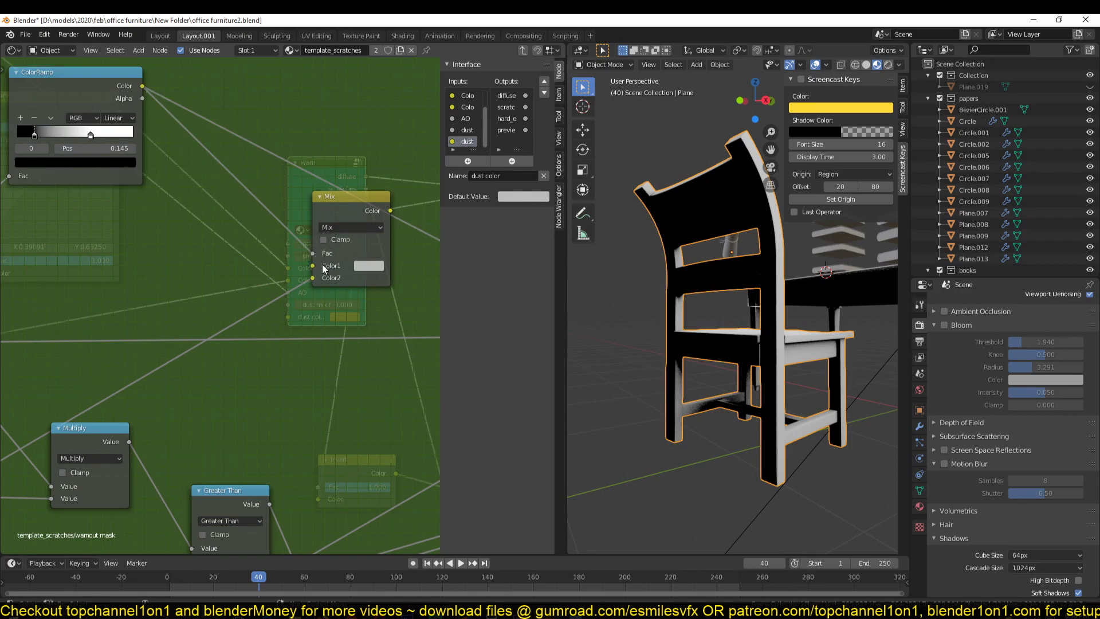
{"action": "scroll", "coordinate": [322, 263], "scroll_direction": "down", "scroll_amount": 2}
{"action": "key", "text": "ctrl+s"}
Step: Nudge the Mix node slightly down
{"action": "scroll", "coordinate": [332, 261], "scroll_direction": "up", "scroll_amount": 1}
{"action": "left_click_drag", "start_coordinate": [323, 207], "coordinate": [323, 242]}
{"action": "scroll", "coordinate": [331, 236], "scroll_direction": "down", "scroll_amount": 2}
{"action": "scroll", "coordinate": [321, 246], "scroll_direction": "down", "scroll_amount": 1}
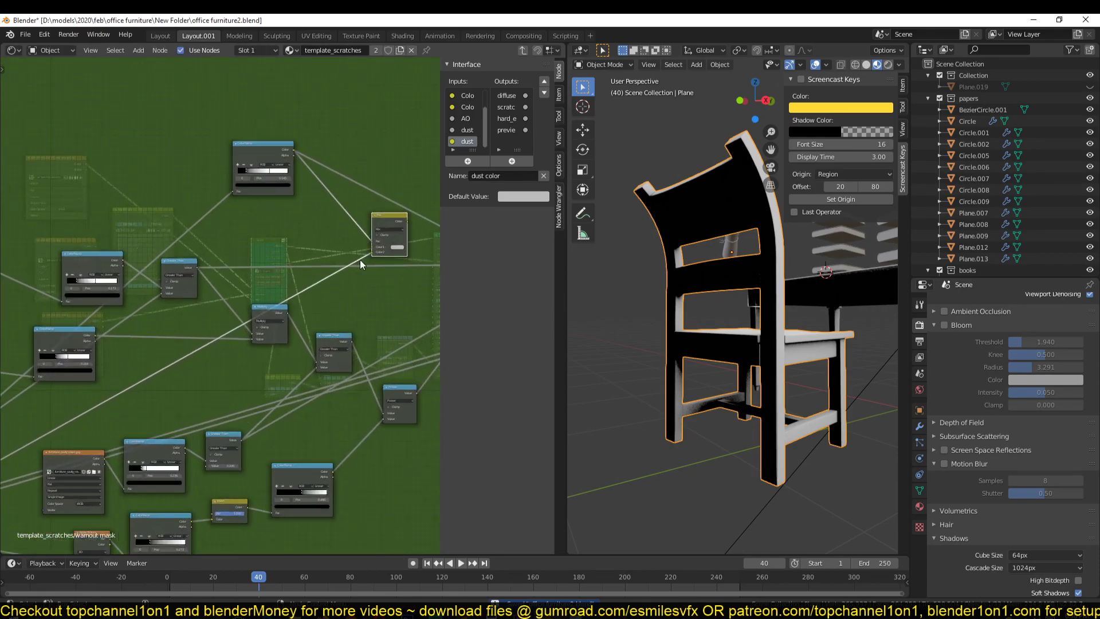
{"action": "scroll", "coordinate": [355, 255], "scroll_direction": "down", "scroll_amount": 2}
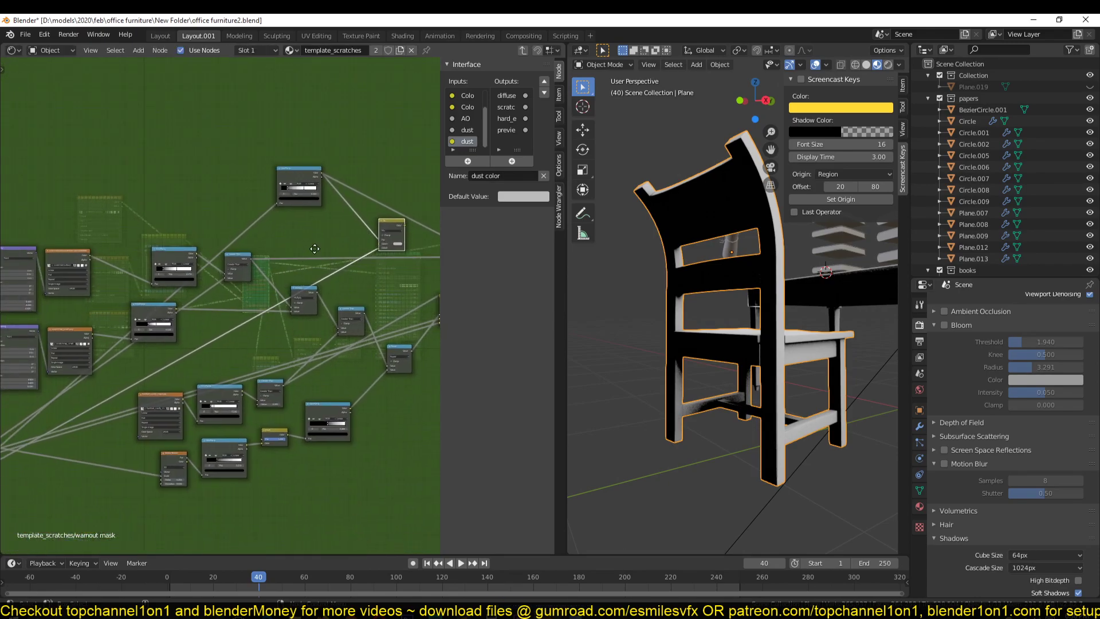
{"action": "scroll", "coordinate": [292, 273], "scroll_direction": "down", "scroll_amount": 1}
{"action": "scroll", "coordinate": [325, 279], "scroll_direction": "up", "scroll_amount": 2}
Step: Move the Group Output node right and down, then connect the Mix Color result to it
{"action": "middle_click_drag", "start_coordinate": [326, 279], "coordinate": [272, 276]}
{"action": "scroll", "coordinate": [273, 276], "scroll_direction": "up", "scroll_amount": 1}
{"action": "scroll", "coordinate": [273, 276], "scroll_direction": "down", "scroll_amount": 2}
{"action": "scroll", "coordinate": [242, 296], "scroll_direction": "up", "scroll_amount": 1}
{"action": "scroll", "coordinate": [170, 280], "scroll_direction": "up", "scroll_amount": 1}
{"action": "middle_click_drag", "start_coordinate": [171, 280], "coordinate": [101, 297]}
{"action": "scroll", "coordinate": [236, 269], "scroll_direction": "up", "scroll_amount": 1}
{"action": "scroll", "coordinate": [236, 270], "scroll_direction": "up", "scroll_amount": 1}
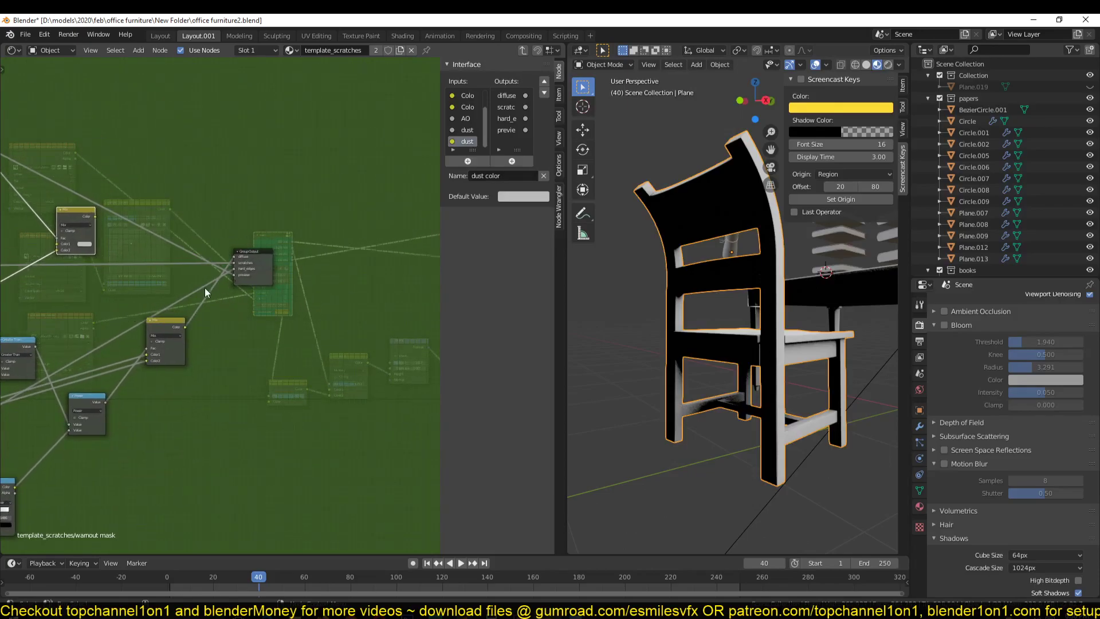
{"action": "left_click_drag", "start_coordinate": [248, 256], "coordinate": [303, 277]}
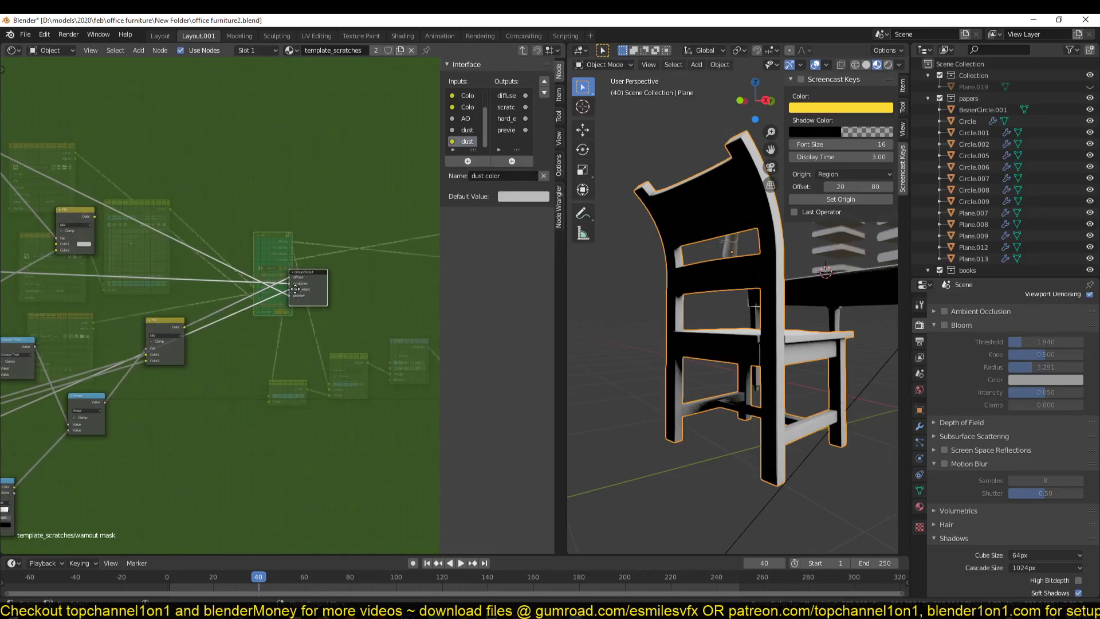
{"action": "middle_click_drag", "start_coordinate": [98, 234], "coordinate": [128, 236]}
{"action": "left_click_drag", "start_coordinate": [125, 221], "coordinate": [290, 286]}
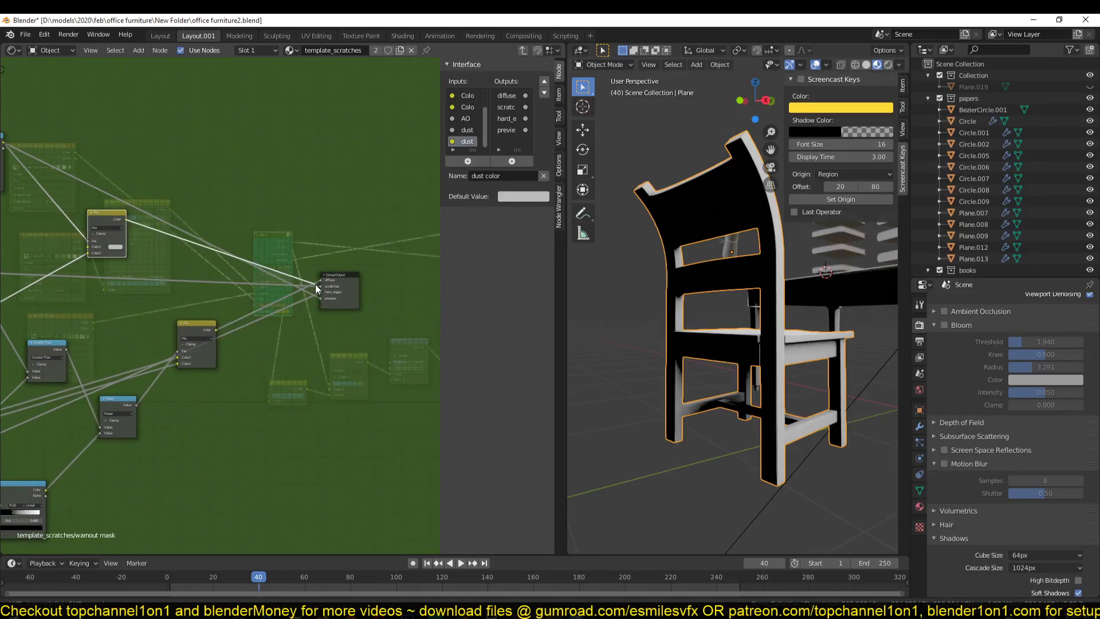
{"action": "left_click_drag", "start_coordinate": [316, 284], "coordinate": [321, 283]}
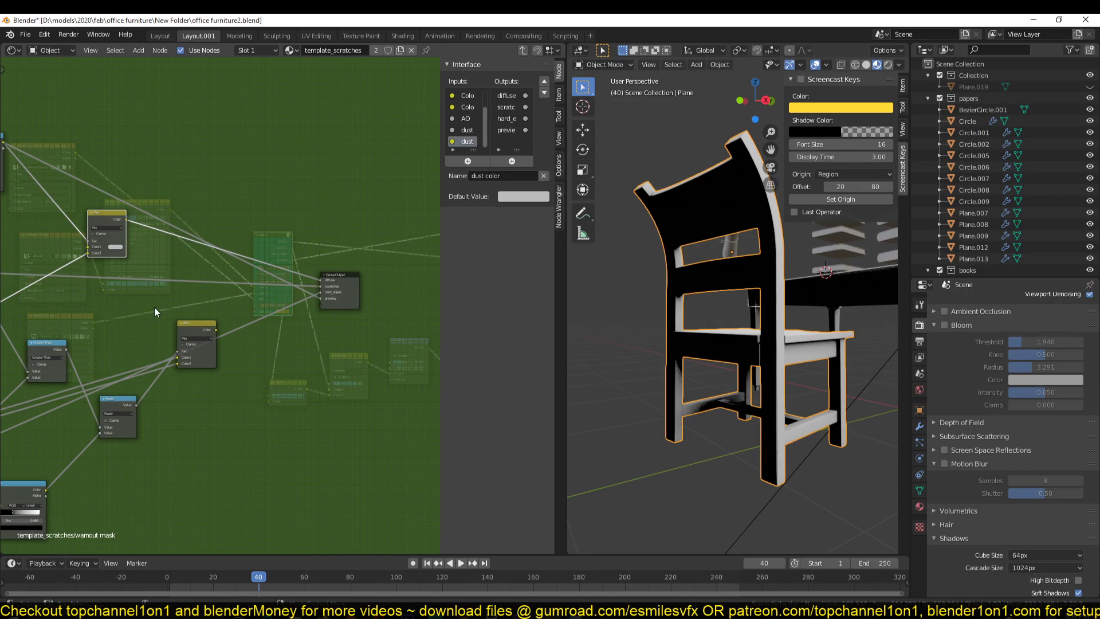
Step: Tidy the layout: lower Mix node up-left, upper Mix node up-right
{"action": "middle_click_drag", "start_coordinate": [153, 307], "coordinate": [323, 313]}
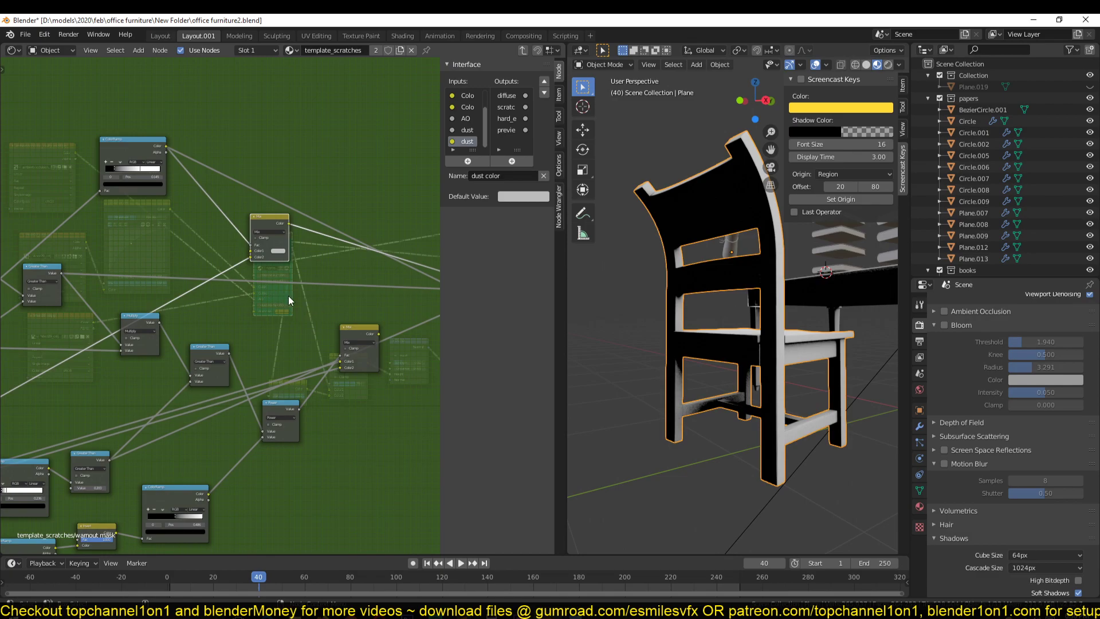
{"action": "scroll", "coordinate": [346, 311], "scroll_direction": "down", "scroll_amount": 2}
{"action": "mouse_move", "coordinate": [310, 305]}
{"action": "middle_mouse_down"}
{"action": "mouse_move", "coordinate": [163, 314]}
{"action": "mouse_move", "coordinate": [324, 263]}
{"action": "middle_mouse_up"}
{"action": "scroll", "coordinate": [307, 308], "scroll_direction": "up", "scroll_amount": 1}
{"action": "scroll", "coordinate": [324, 262], "scroll_direction": "down", "scroll_amount": 1}
{"action": "mouse_move", "coordinate": [235, 270]}
{"action": "middle_mouse_down"}
{"action": "mouse_move", "coordinate": [255, 298]}
{"action": "mouse_move", "coordinate": [94, 294]}
{"action": "middle_mouse_up"}
{"action": "middle_click_drag", "start_coordinate": [334, 297], "coordinate": [242, 343]}
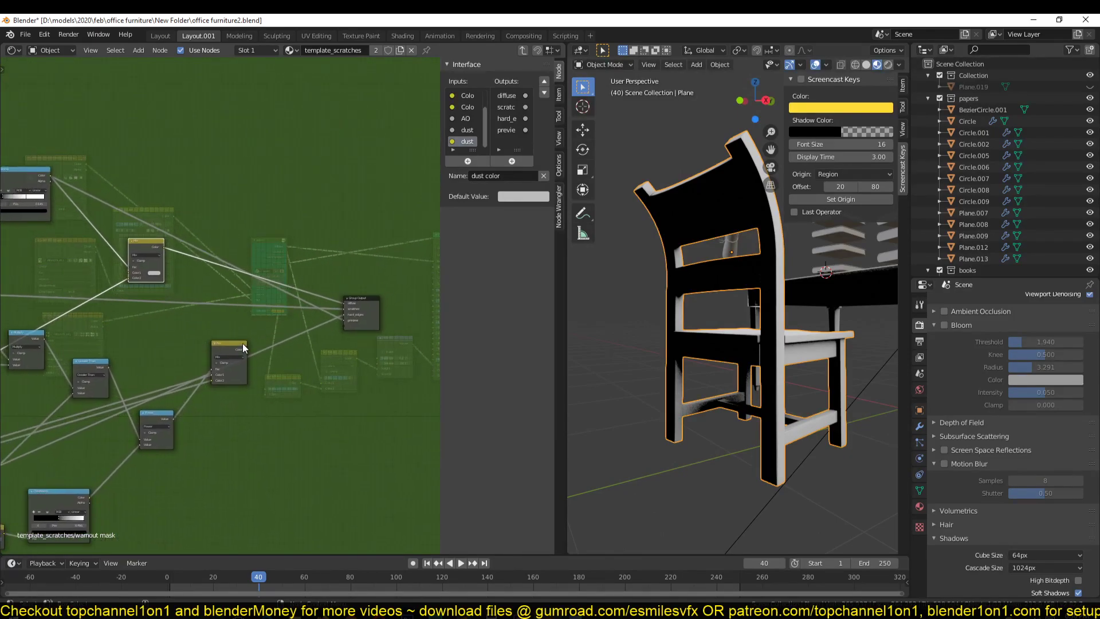
{"action": "left_click_drag", "start_coordinate": [243, 343], "coordinate": [128, 272]}
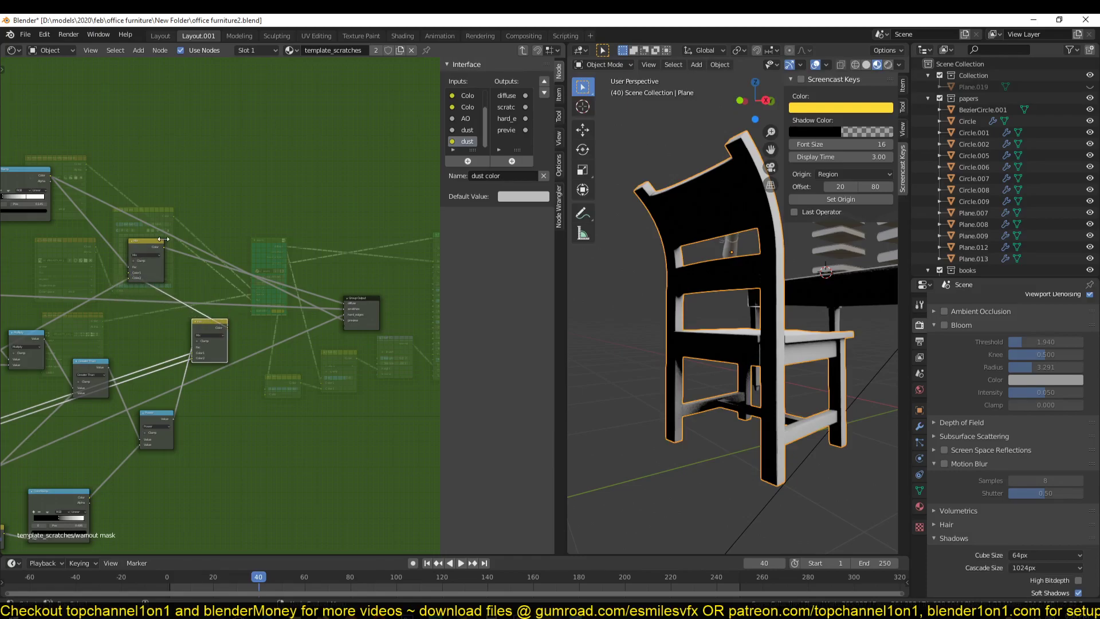
{"action": "left_click_drag", "start_coordinate": [163, 239], "coordinate": [326, 218]}
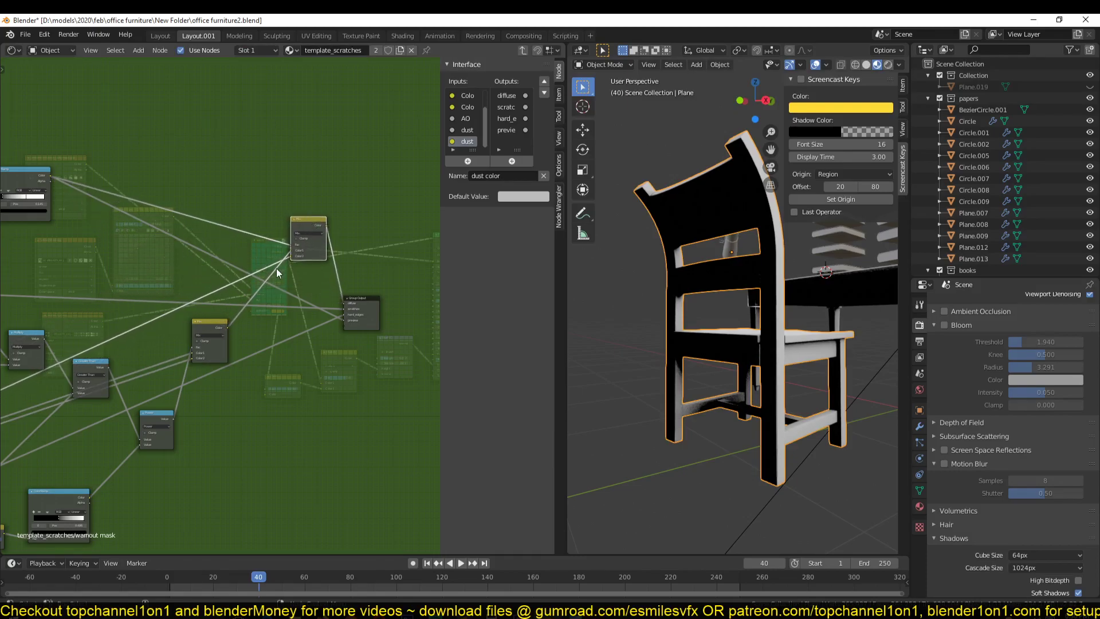
{"action": "scroll", "coordinate": [275, 269], "scroll_direction": "up", "scroll_amount": 5, "text": "ctrl"}
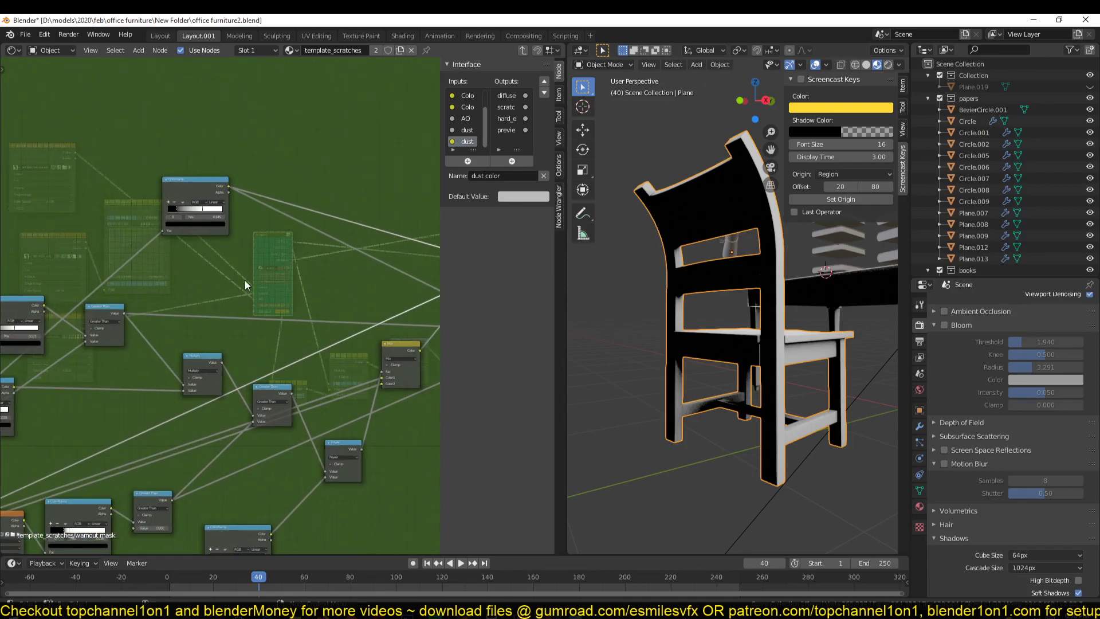
Step: Exit the warn group, save, and preview the Principled BSDF wood material on the chair
{"action": "key", "text": "Tab"}
{"action": "key", "text": "ctrl+s"}
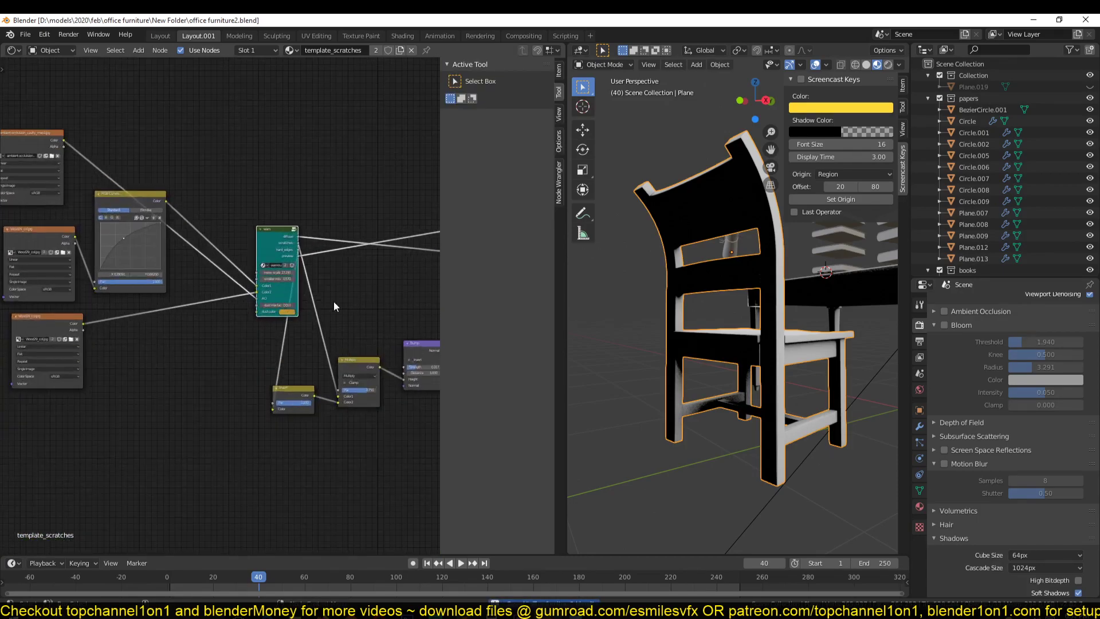
{"action": "mouse_move", "coordinate": [369, 301]}
{"action": "middle_mouse_down"}
{"action": "mouse_move", "coordinate": [191, 339]}
{"action": "mouse_move", "coordinate": [122, 372]}
{"action": "middle_mouse_up"}
{"action": "scroll", "coordinate": [191, 339], "scroll_direction": "up", "scroll_amount": 2}
{"action": "left_click", "coordinate": [304, 318], "text": "ctrl+shift"}
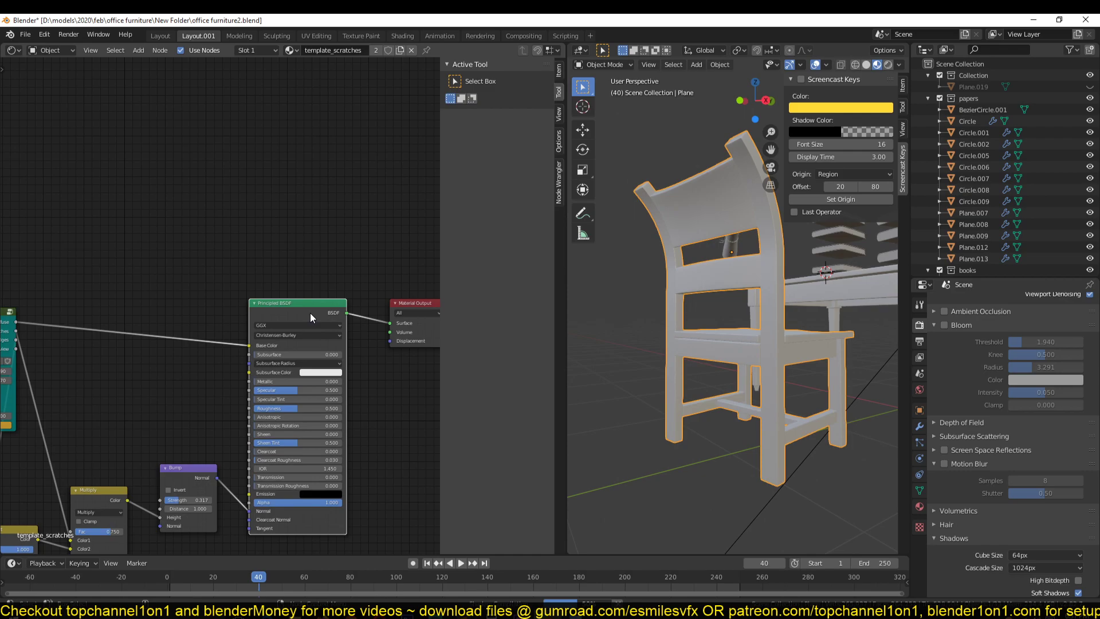
Step: Orbit around the chair to inspect the wood material from the side and back
{"action": "mouse_move", "coordinate": [585, 239]}
{"action": "middle_mouse_down"}
{"action": "mouse_move", "coordinate": [656, 355]}
{"action": "mouse_move", "coordinate": [596, 347]}
{"action": "mouse_move", "coordinate": [750, 320]}
{"action": "mouse_move", "coordinate": [723, 256]}
{"action": "mouse_move", "coordinate": [652, 279]}
{"action": "mouse_move", "coordinate": [614, 340]}
{"action": "mouse_move", "coordinate": [852, 300]}
{"action": "middle_mouse_up"}
{"action": "scroll", "coordinate": [759, 318], "scroll_direction": "up", "scroll_amount": 3}
{"action": "scroll", "coordinate": [613, 346], "scroll_direction": "down", "scroll_amount": 3}
{"action": "mouse_move", "coordinate": [769, 328]}
{"action": "middle_mouse_down"}
{"action": "mouse_move", "coordinate": [725, 284]}
{"action": "mouse_move", "coordinate": [699, 310]}
{"action": "mouse_move", "coordinate": [733, 331]}
{"action": "mouse_move", "coordinate": [752, 268]}
{"action": "mouse_move", "coordinate": [745, 318]}
{"action": "middle_mouse_up"}
{"action": "mouse_move", "coordinate": [747, 387]}
{"action": "middle_mouse_down"}
{"action": "mouse_move", "coordinate": [698, 341]}
{"action": "mouse_move", "coordinate": [733, 348]}
{"action": "mouse_move", "coordinate": [710, 356]}
{"action": "mouse_move", "coordinate": [757, 394]}
{"action": "mouse_move", "coordinate": [676, 248]}
{"action": "mouse_move", "coordinate": [668, 253]}
{"action": "mouse_move", "coordinate": [675, 207]}
{"action": "middle_mouse_up"}
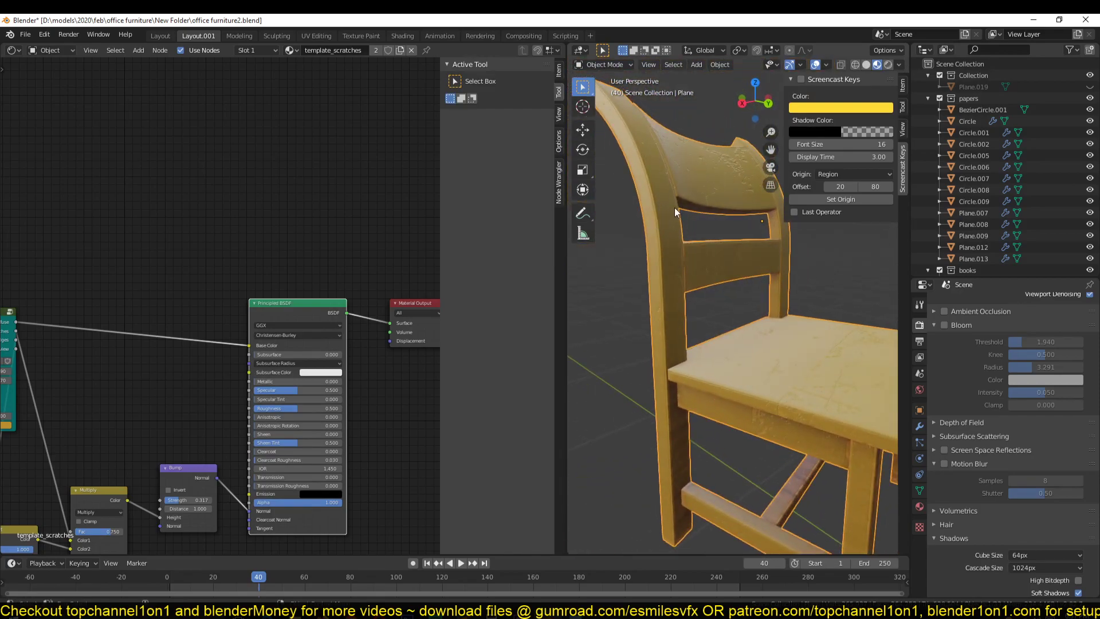
{"action": "middle_click_drag", "start_coordinate": [640, 263], "coordinate": [607, 269]}
{"action": "middle_click_drag", "start_coordinate": [195, 353], "coordinate": [287, 315]}
{"action": "scroll", "coordinate": [287, 315], "scroll_direction": "up", "scroll_amount": 1}
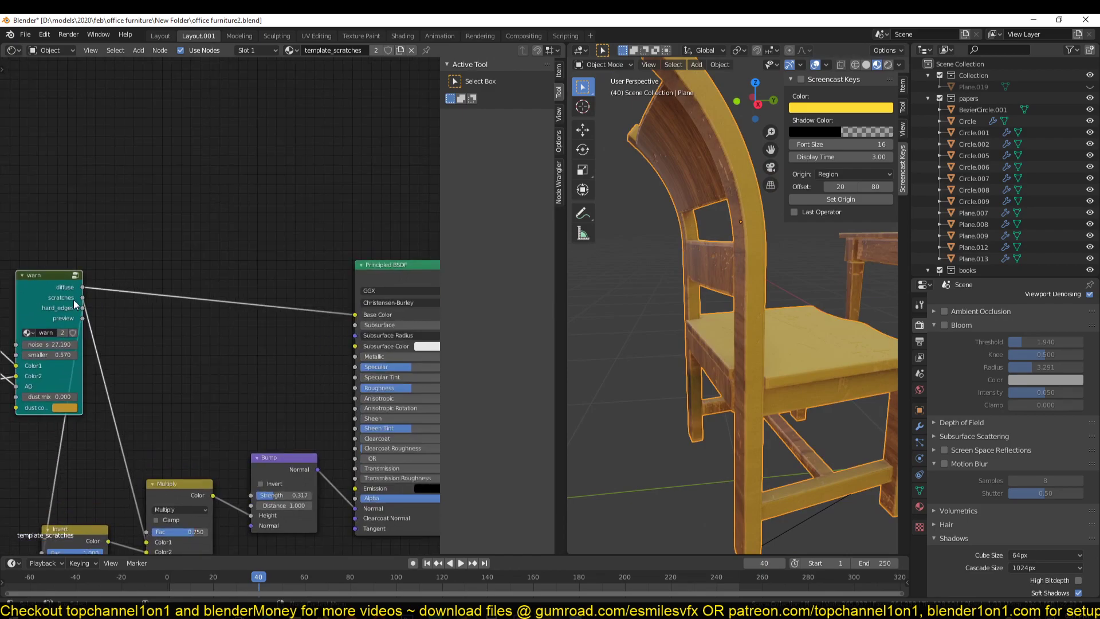
Step: Place an Invert node beside the dust Mix node inside the warn group, then return to the main tree
{"action": "key", "text": "Tab"}
{"action": "mouse_move", "coordinate": [313, 310]}
{"action": "middle_mouse_down"}
{"action": "mouse_move", "coordinate": [179, 369]}
{"action": "mouse_move", "coordinate": [205, 318]}
{"action": "mouse_move", "coordinate": [291, 326]}
{"action": "mouse_move", "coordinate": [276, 333]}
{"action": "middle_mouse_up"}
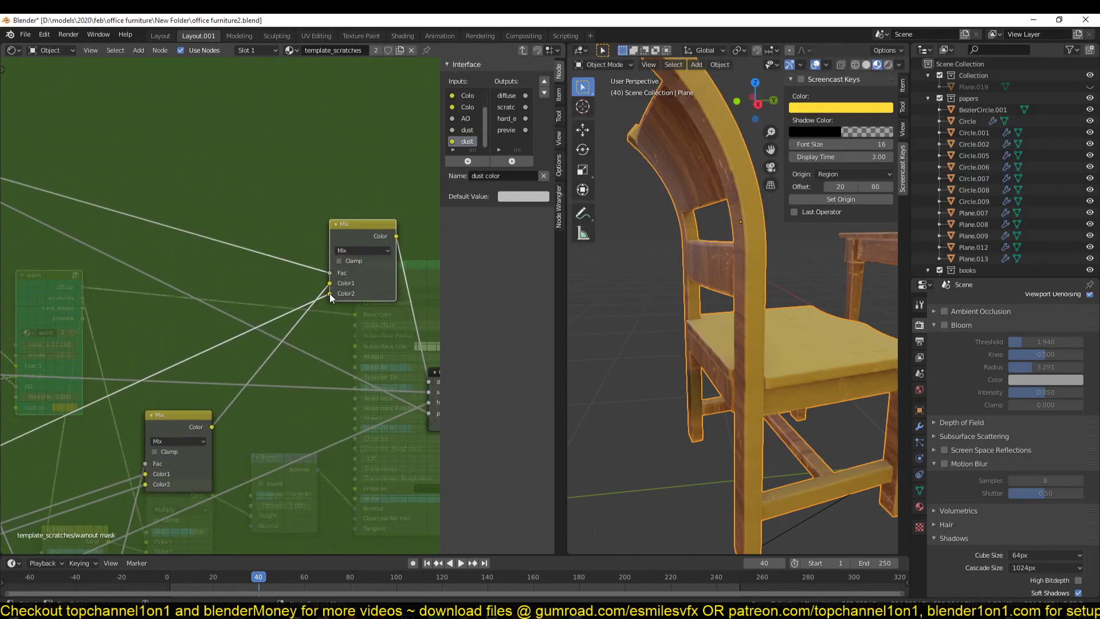
{"action": "scroll", "coordinate": [329, 293], "scroll_direction": "down", "scroll_amount": 2}
{"action": "scroll", "coordinate": [325, 293], "scroll_direction": "up", "scroll_amount": 1}
{"action": "scroll", "coordinate": [300, 301], "scroll_direction": "up", "scroll_amount": 1}
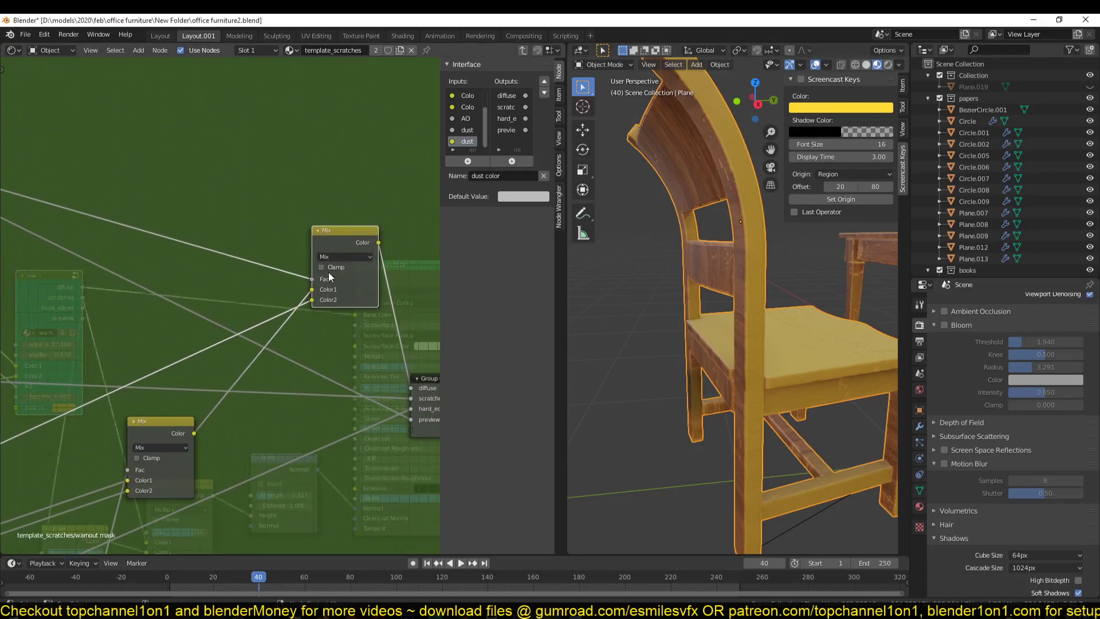
{"action": "key", "text": "shift+a"}
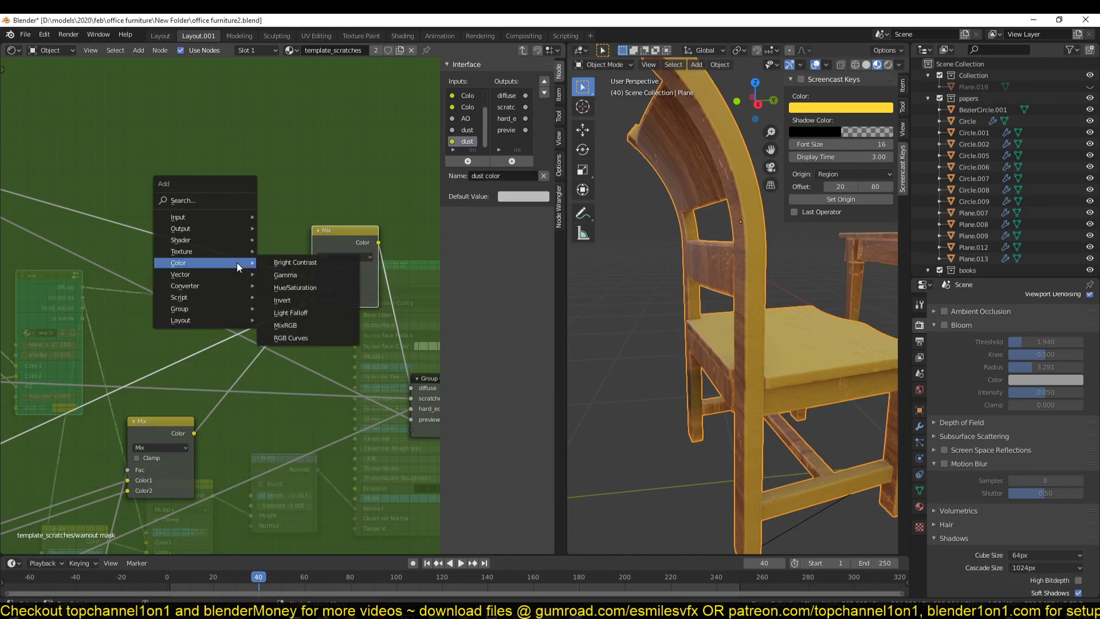
{"action": "key", "text": "Escape"}
{"action": "key", "text": "shift+a"}
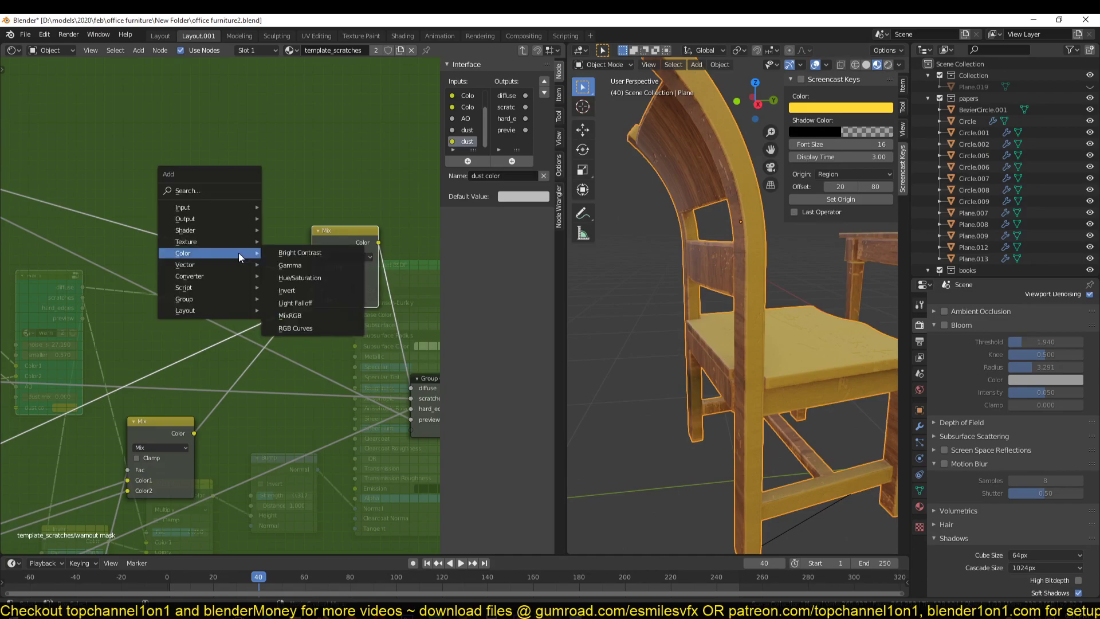
{"action": "left_click", "coordinate": [285, 277]}
{"action": "left_click", "coordinate": [200, 221]}
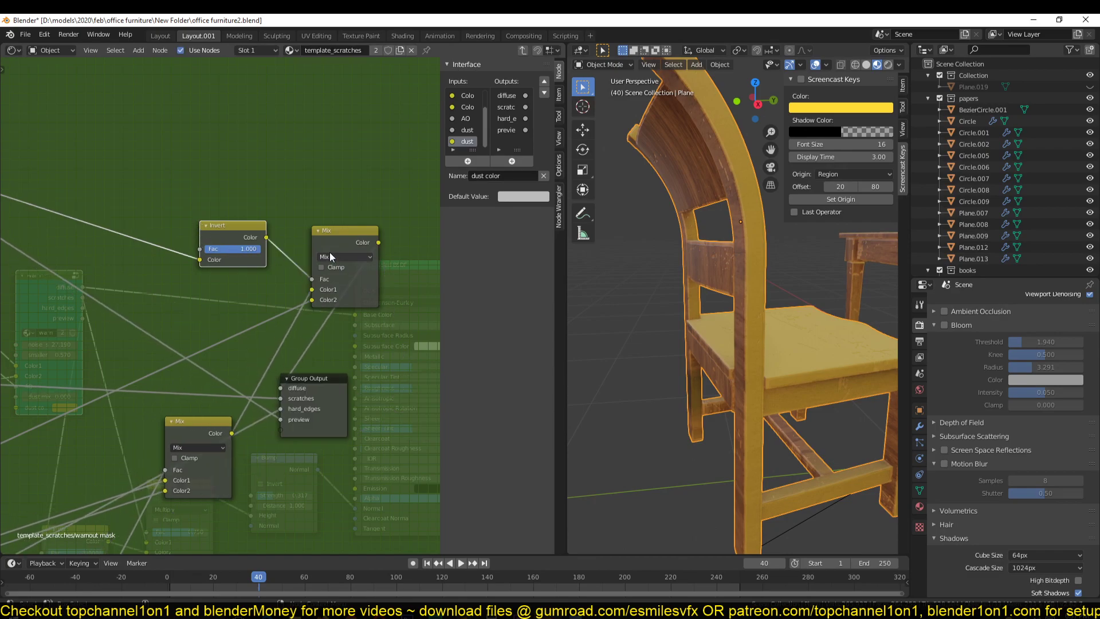
{"action": "key", "text": "Tab"}
Step: Make warn a single-user 'warnout mask' group, set dust mix to 0, and reroute its output
{"action": "middle_click_drag", "start_coordinate": [382, 340], "coordinate": [346, 325]}
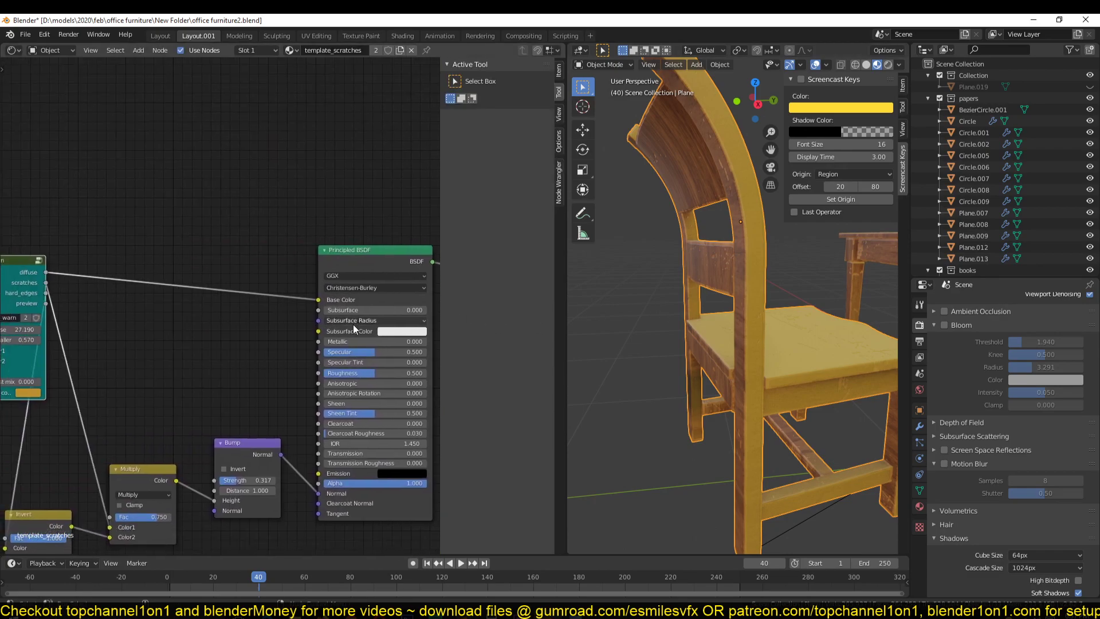
{"action": "middle_click_drag", "start_coordinate": [242, 359], "coordinate": [424, 322]}
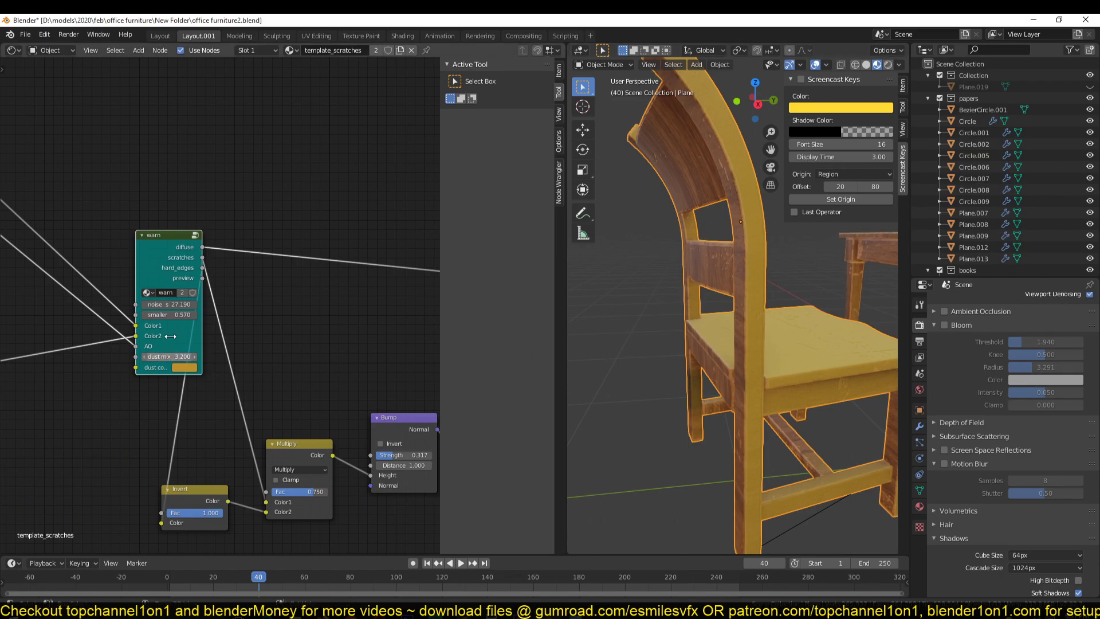
{"action": "key", "text": "ctrl+z"}
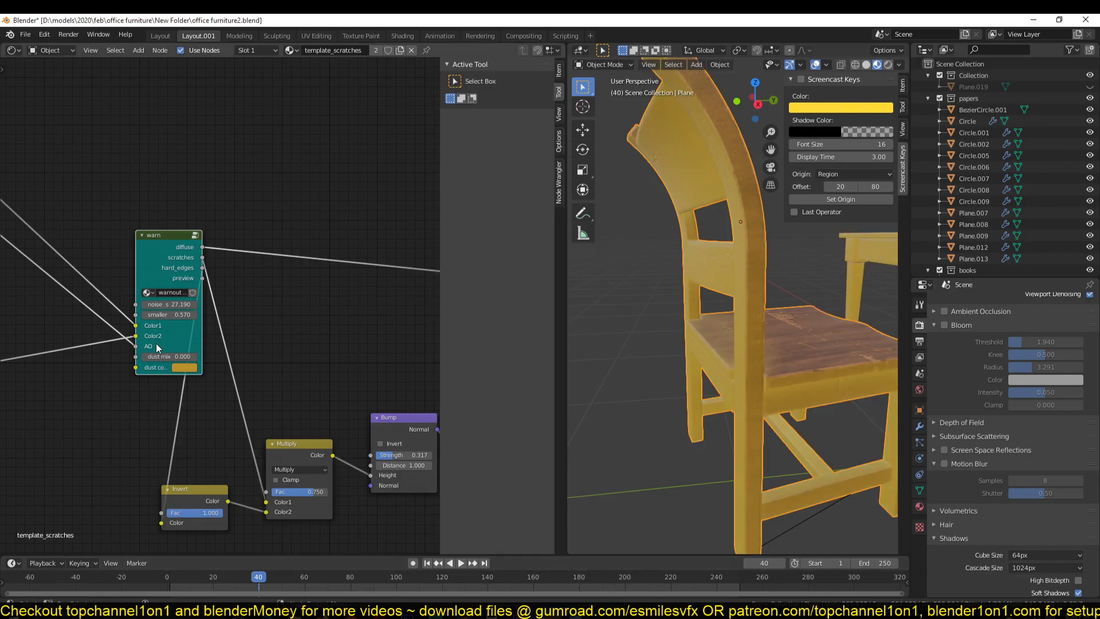
{"action": "mouse_move", "coordinate": [172, 356]}
{"action": "left_mouse_down"}
{"action": "mouse_move", "coordinate": [195, 357]}
{"action": "mouse_move", "coordinate": [175, 356]}
{"action": "left_mouse_up"}
{"action": "mouse_move", "coordinate": [716, 369]}
{"action": "middle_mouse_down"}
{"action": "mouse_move", "coordinate": [746, 343]}
{"action": "mouse_move", "coordinate": [696, 358]}
{"action": "mouse_move", "coordinate": [746, 345]}
{"action": "middle_mouse_up"}
{"action": "left_click", "coordinate": [184, 262], "text": "ctrl+shift"}
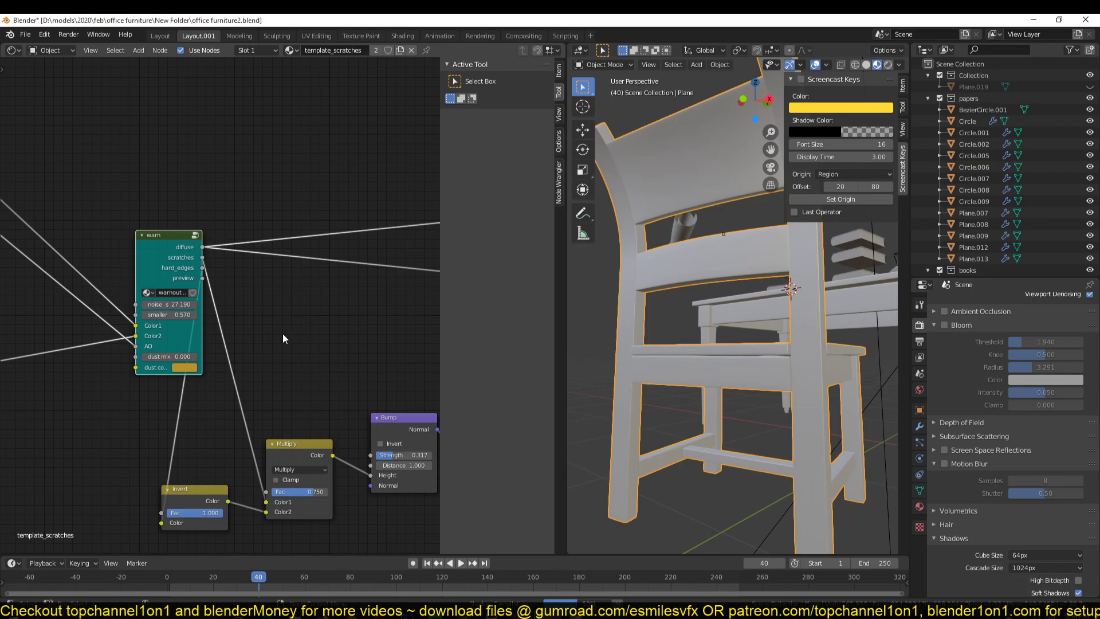
Step: Inside the warnout mask group, move the Group Output node up and right, then save
{"action": "key", "text": "Tab"}
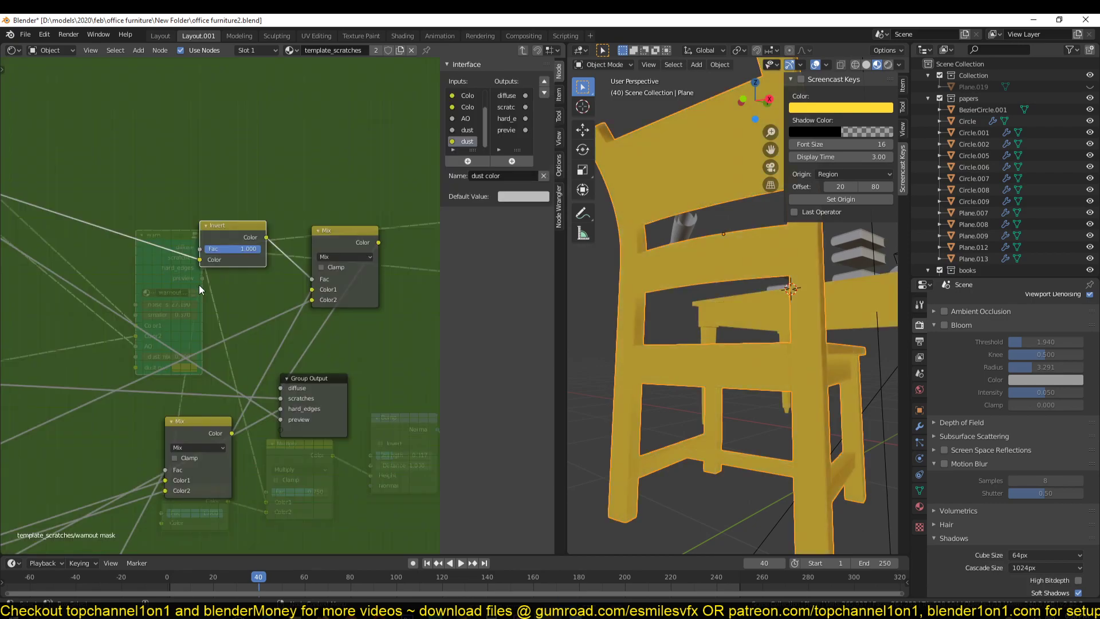
{"action": "scroll", "coordinate": [321, 327], "scroll_direction": "up", "scroll_amount": 2}
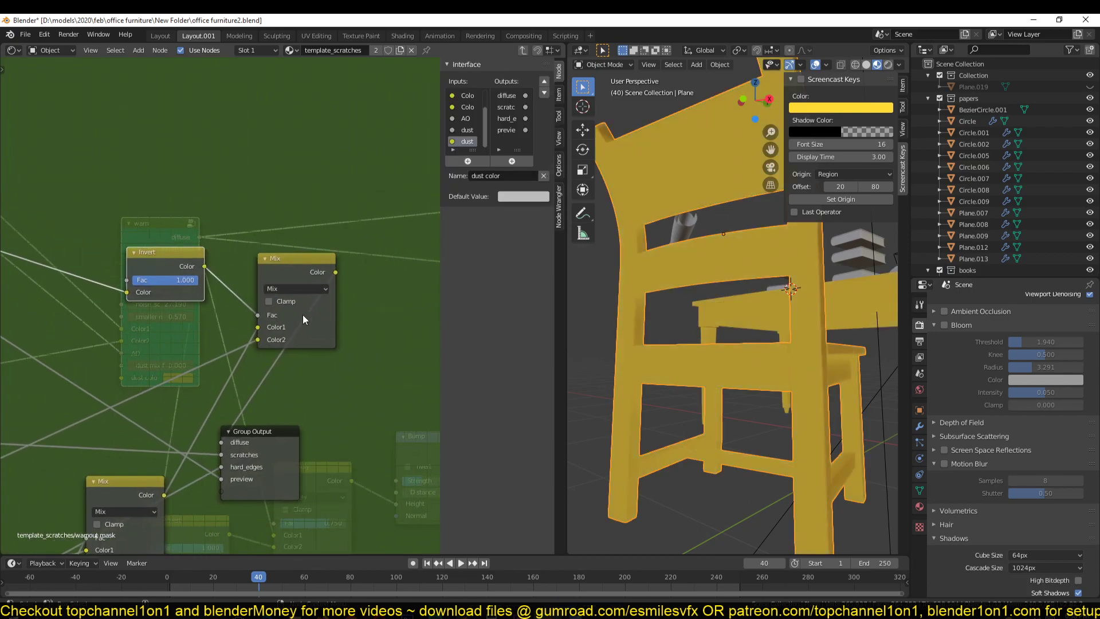
{"action": "middle_click_drag", "start_coordinate": [218, 351], "coordinate": [163, 370]}
{"action": "left_click_drag", "start_coordinate": [213, 415], "coordinate": [414, 334]}
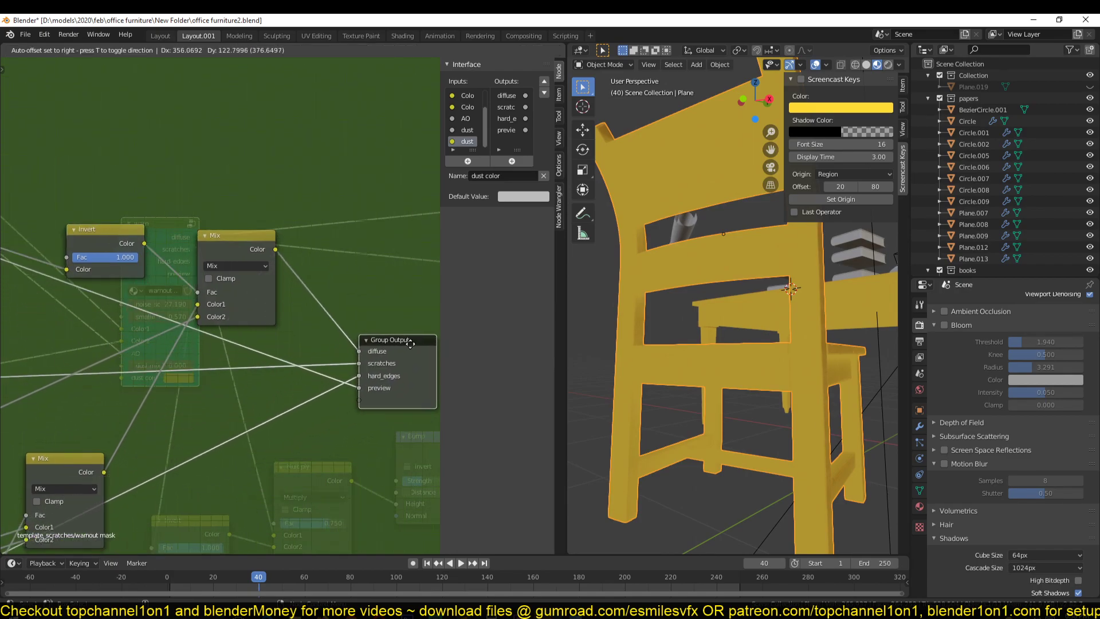
{"action": "scroll", "coordinate": [242, 315], "scroll_direction": "down", "scroll_amount": 2}
{"action": "mouse_move", "coordinate": [241, 315]}
{"action": "middle_mouse_down"}
{"action": "mouse_move", "coordinate": [334, 322]}
{"action": "mouse_move", "coordinate": [203, 330]}
{"action": "mouse_move", "coordinate": [226, 331]}
{"action": "middle_mouse_up"}
{"action": "key", "text": "ctrl+s"}
{"action": "middle_click_drag", "start_coordinate": [136, 346], "coordinate": [273, 338]}
Step: Move the Mix and Invert nodes up and to the right
{"action": "left_click", "coordinate": [303, 320]}
{"action": "key", "text": "Escape"}
{"action": "left_click_drag", "start_coordinate": [312, 291], "coordinate": [319, 286]}
{"action": "left_click_drag", "start_coordinate": [206, 307], "coordinate": [230, 249]}
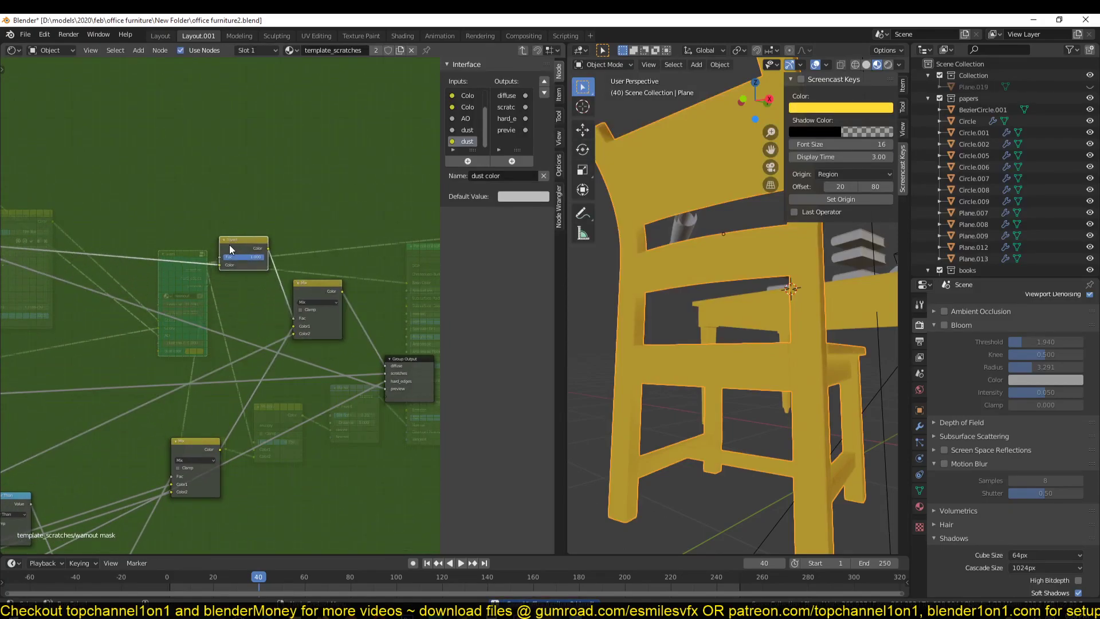
{"action": "scroll", "coordinate": [262, 309], "scroll_direction": "up", "scroll_amount": 1}
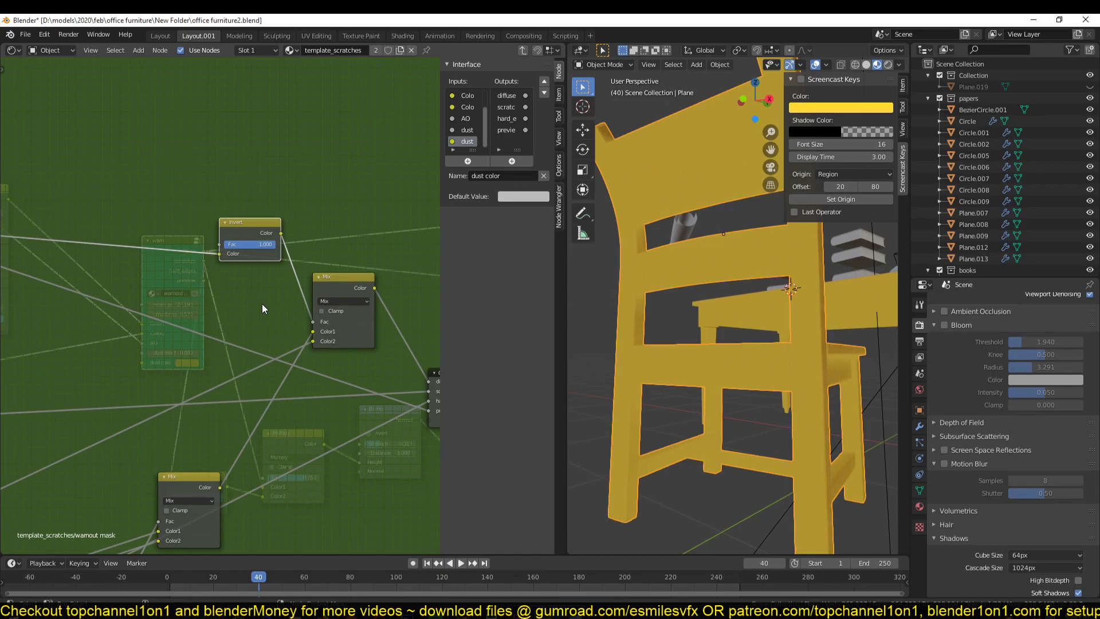
{"action": "middle_click_drag", "start_coordinate": [262, 303], "coordinate": [239, 322]}
{"action": "scroll", "coordinate": [239, 322], "scroll_direction": "up", "scroll_amount": 2}
{"action": "scroll", "coordinate": [240, 322], "scroll_direction": "down", "scroll_amount": 2}
{"action": "mouse_move", "coordinate": [187, 385]}
{"action": "middle_mouse_down"}
{"action": "mouse_move", "coordinate": [317, 297]}
{"action": "mouse_move", "coordinate": [175, 373]}
{"action": "middle_mouse_up"}
Step: Set the Mix node's blend mode to Overlay and check the chair from the front
{"action": "scroll", "coordinate": [216, 317], "scroll_direction": "up", "scroll_amount": 2}
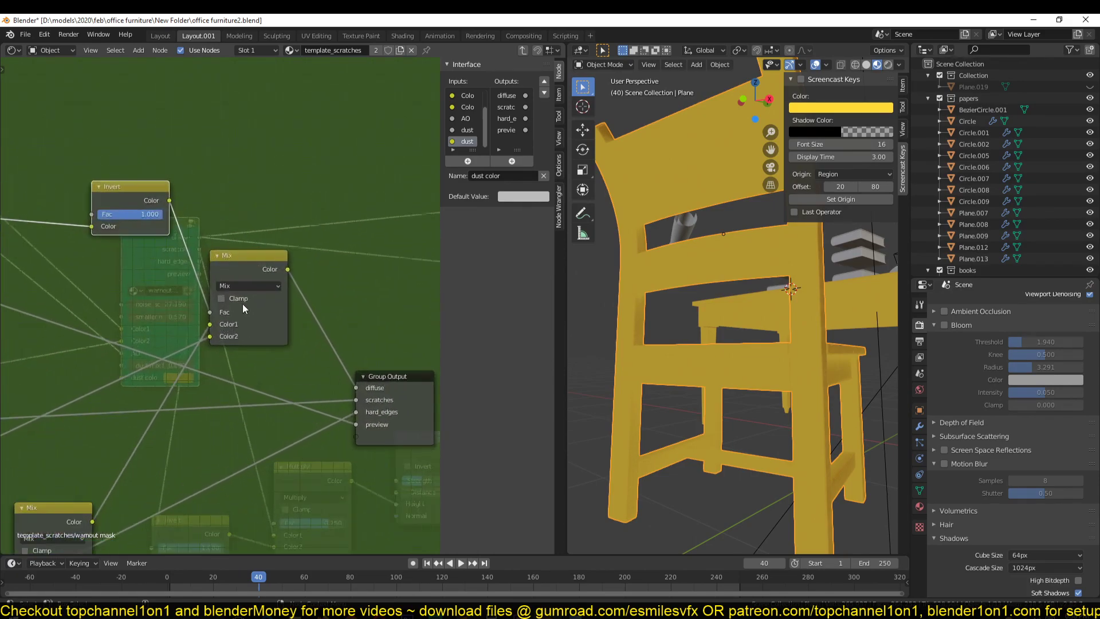
{"action": "left_click", "coordinate": [257, 284]}
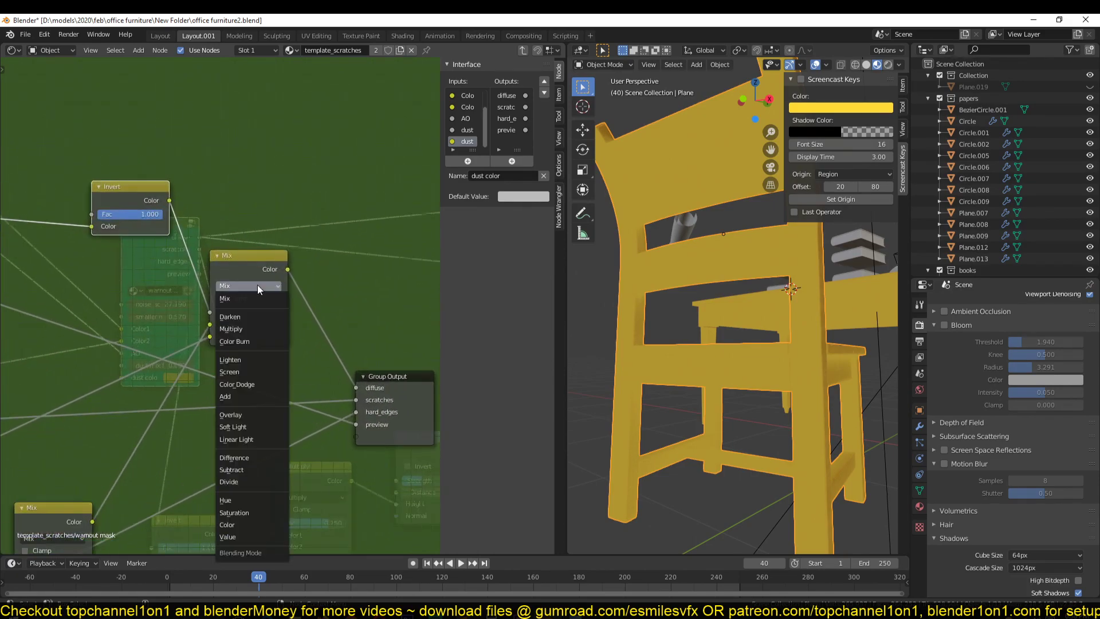
{"action": "left_click", "coordinate": [245, 416]}
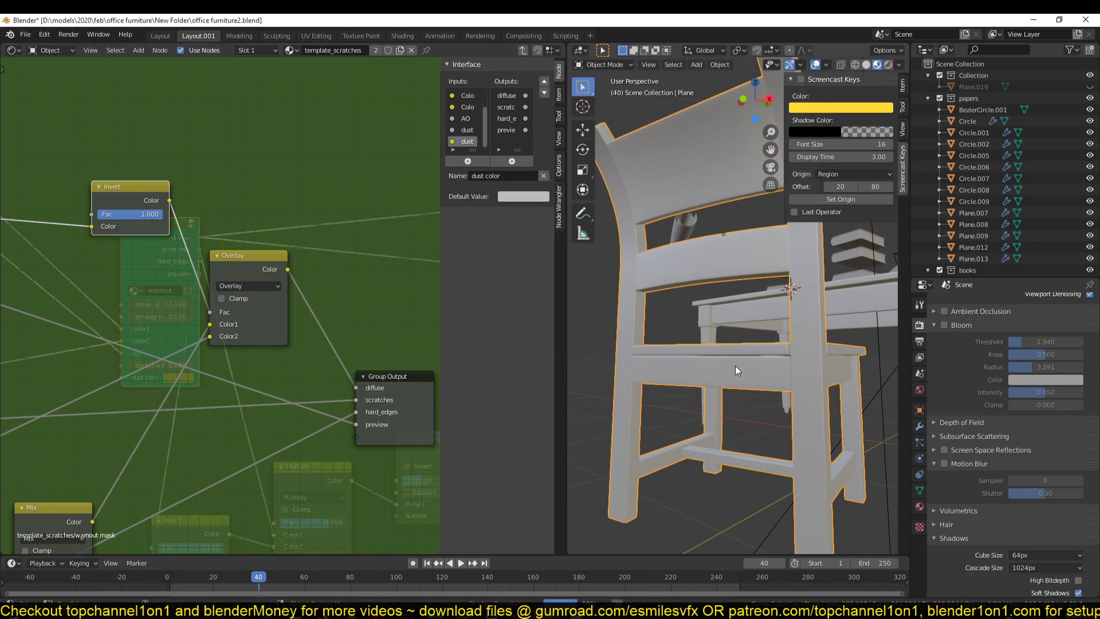
{"action": "mouse_move", "coordinate": [734, 365]}
{"action": "middle_mouse_down"}
{"action": "mouse_move", "coordinate": [589, 385]}
{"action": "mouse_move", "coordinate": [595, 421]}
{"action": "middle_mouse_up"}
{"action": "mouse_move", "coordinate": [651, 311]}
{"action": "middle_mouse_down"}
{"action": "mouse_move", "coordinate": [575, 310]}
{"action": "mouse_move", "coordinate": [600, 310]}
{"action": "middle_mouse_up"}
Step: Set the mask Mix node's blend mode back to plain Mix
{"action": "left_click", "coordinate": [272, 288]}
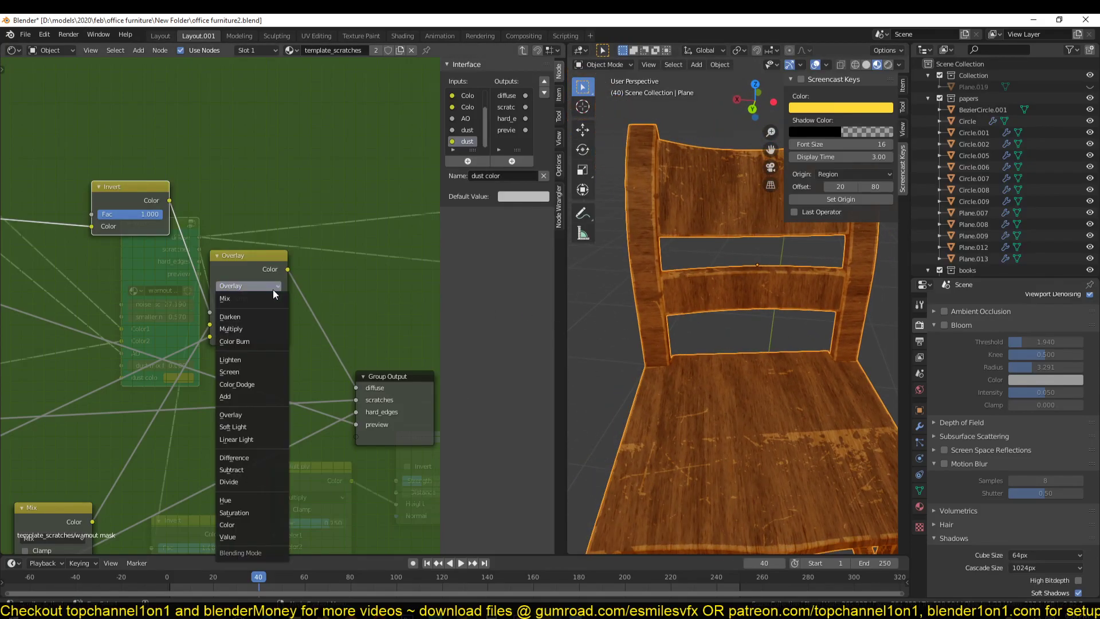
{"action": "left_click", "coordinate": [262, 301]}
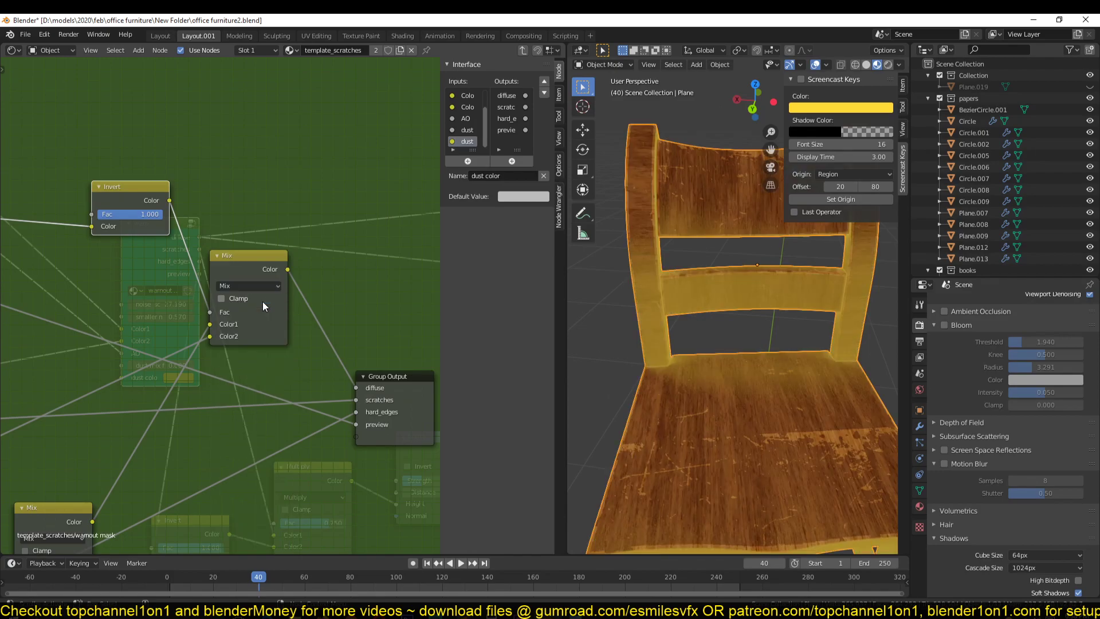
{"action": "mouse_move", "coordinate": [601, 299]}
{"action": "middle_mouse_down"}
{"action": "mouse_move", "coordinate": [788, 298]}
{"action": "mouse_move", "coordinate": [741, 269]}
{"action": "mouse_move", "coordinate": [699, 286]}
{"action": "mouse_move", "coordinate": [725, 267]}
{"action": "mouse_move", "coordinate": [605, 297]}
{"action": "middle_mouse_up"}
{"action": "scroll", "coordinate": [214, 293], "scroll_direction": "down", "scroll_amount": 3}
Step: Move the ColorRamp, Greater Than and Multiply nodes to the right
{"action": "middle_click_drag", "start_coordinate": [214, 294], "coordinate": [320, 304]}
{"action": "mouse_move", "coordinate": [641, 298]}
{"action": "middle_mouse_down"}
{"action": "mouse_move", "coordinate": [678, 303]}
{"action": "mouse_move", "coordinate": [573, 298]}
{"action": "middle_mouse_up"}
{"action": "mouse_move", "coordinate": [196, 281]}
{"action": "left_mouse_down"}
{"action": "mouse_move", "coordinate": [227, 317]}
{"action": "mouse_move", "coordinate": [181, 324]}
{"action": "mouse_move", "coordinate": [214, 321]}
{"action": "mouse_move", "coordinate": [191, 322]}
{"action": "left_mouse_up"}
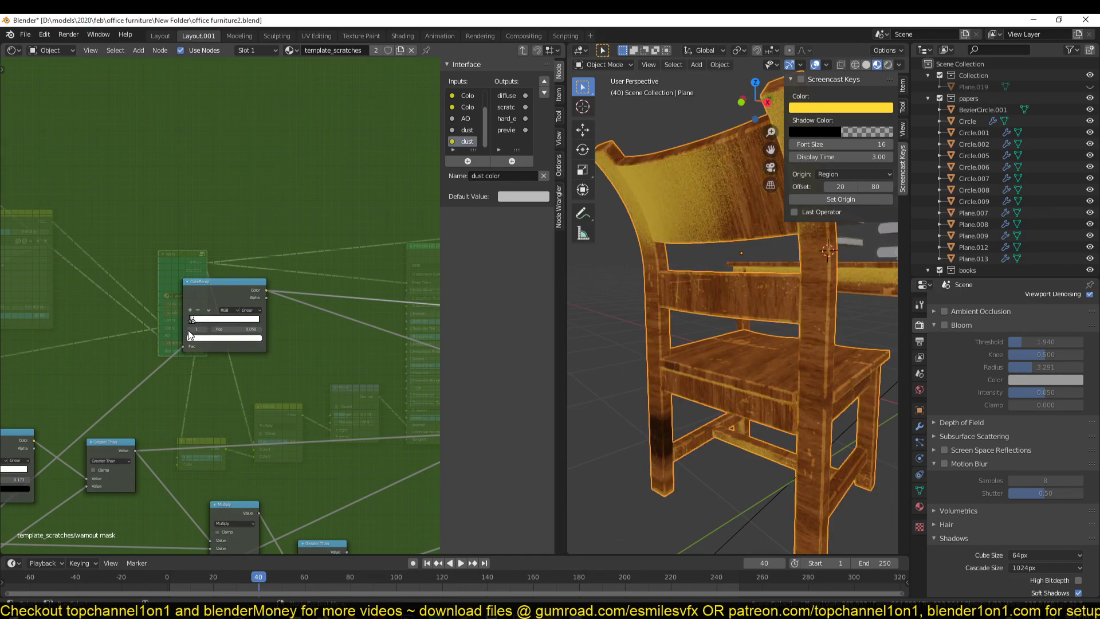
{"action": "mouse_move", "coordinate": [817, 352]}
{"action": "middle_mouse_down"}
{"action": "mouse_move", "coordinate": [834, 369]}
{"action": "mouse_move", "coordinate": [644, 359]}
{"action": "middle_mouse_up"}
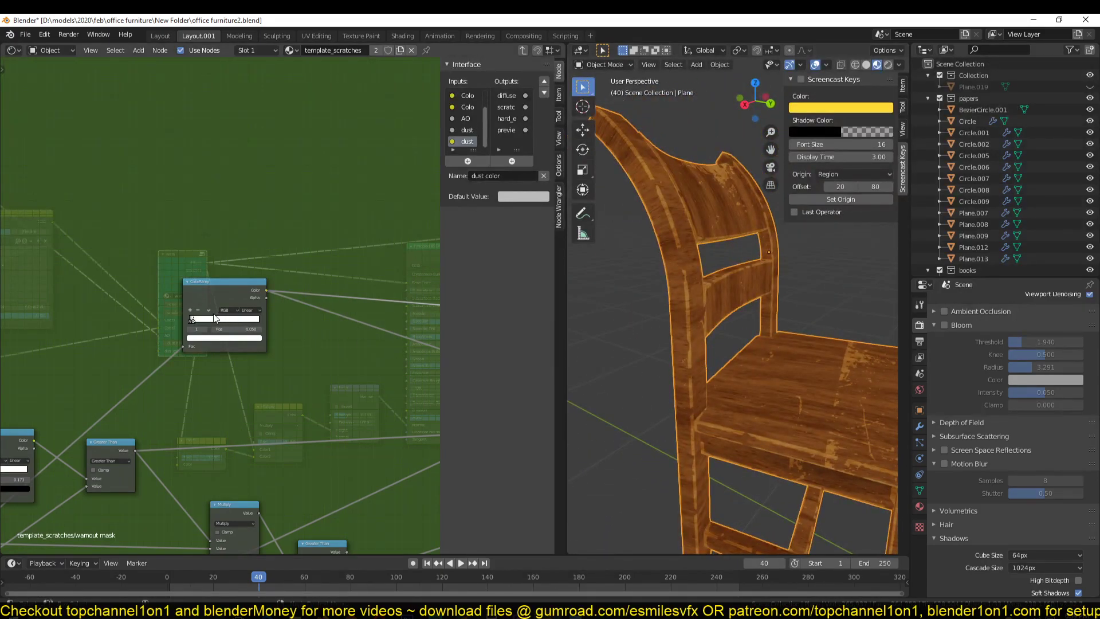
Step: Adjust the ColorRamp stop position to 0.118 and save the file
{"action": "left_click_drag", "start_coordinate": [197, 319], "coordinate": [207, 315]}
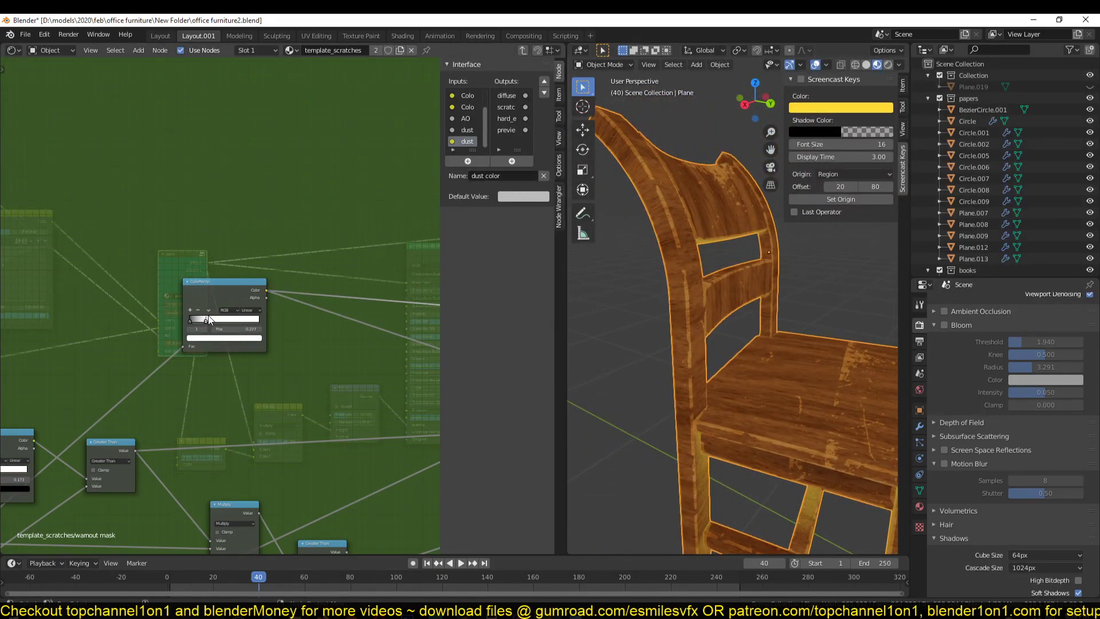
{"action": "mouse_move", "coordinate": [769, 432]}
{"action": "middle_mouse_down"}
{"action": "mouse_move", "coordinate": [733, 272]}
{"action": "mouse_move", "coordinate": [675, 222]}
{"action": "mouse_move", "coordinate": [699, 226]}
{"action": "mouse_move", "coordinate": [659, 240]}
{"action": "middle_mouse_up"}
{"action": "scroll", "coordinate": [221, 305], "scroll_direction": "up", "scroll_amount": 2}
{"action": "left_click_drag", "start_coordinate": [205, 329], "coordinate": [186, 328]}
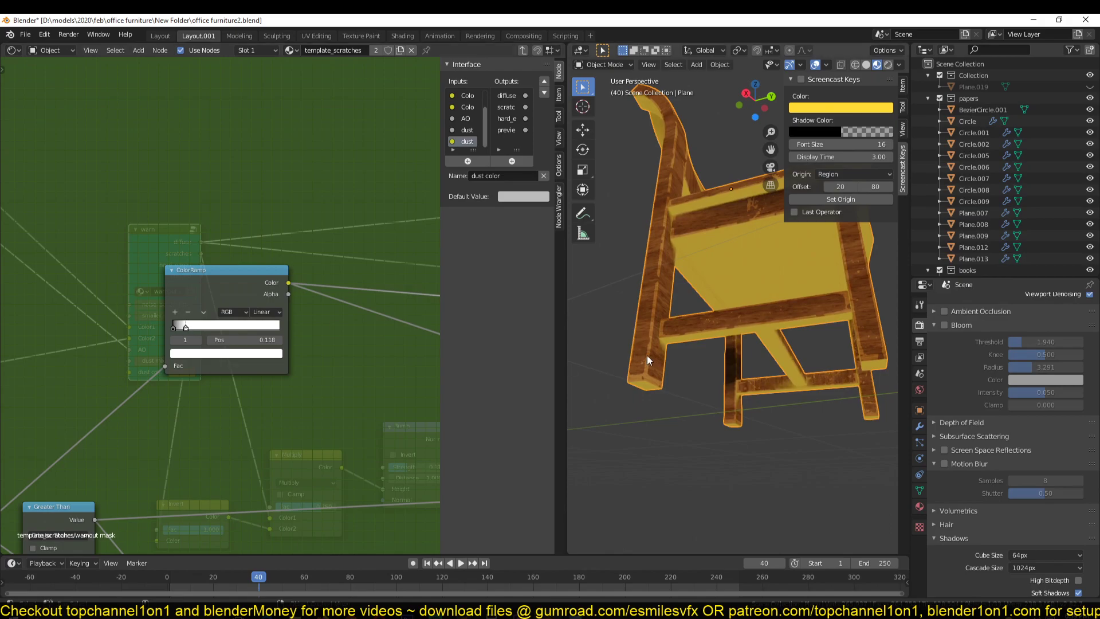
{"action": "mouse_move", "coordinate": [651, 354]}
{"action": "middle_mouse_down"}
{"action": "mouse_move", "coordinate": [832, 330]}
{"action": "mouse_move", "coordinate": [747, 290]}
{"action": "mouse_move", "coordinate": [818, 291]}
{"action": "mouse_move", "coordinate": [770, 242]}
{"action": "mouse_move", "coordinate": [675, 236]}
{"action": "mouse_move", "coordinate": [696, 218]}
{"action": "mouse_move", "coordinate": [714, 317]}
{"action": "mouse_move", "coordinate": [692, 363]}
{"action": "middle_mouse_up"}
{"action": "scroll", "coordinate": [689, 229], "scroll_direction": "down", "scroll_amount": 3}
{"action": "scroll", "coordinate": [692, 363], "scroll_direction": "up", "scroll_amount": 2}
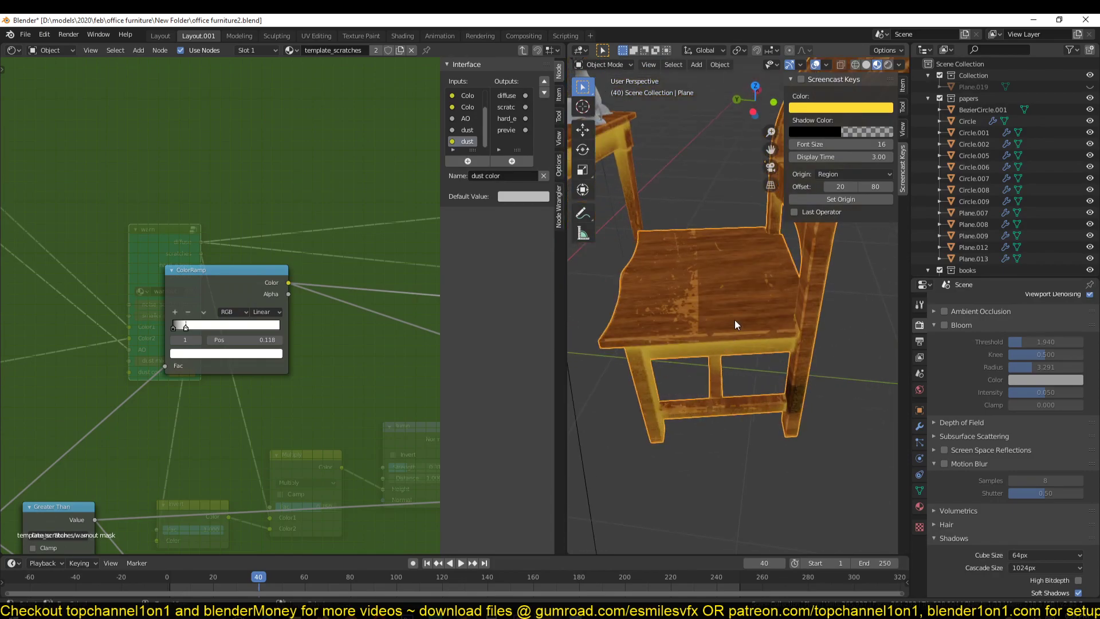
{"action": "key", "text": "ctrl+s"}
Step: Orbit the chair and pan the node layout to review the yellow dust tint
{"action": "mouse_move", "coordinate": [734, 319]}
{"action": "middle_mouse_down"}
{"action": "mouse_move", "coordinate": [737, 297]}
{"action": "mouse_move", "coordinate": [710, 247]}
{"action": "mouse_move", "coordinate": [683, 238]}
{"action": "mouse_move", "coordinate": [624, 280]}
{"action": "mouse_move", "coordinate": [665, 290]}
{"action": "mouse_move", "coordinate": [678, 384]}
{"action": "mouse_move", "coordinate": [685, 318]}
{"action": "mouse_move", "coordinate": [701, 297]}
{"action": "mouse_move", "coordinate": [638, 293]}
{"action": "mouse_move", "coordinate": [610, 340]}
{"action": "mouse_move", "coordinate": [736, 312]}
{"action": "mouse_move", "coordinate": [665, 312]}
{"action": "mouse_move", "coordinate": [761, 314]}
{"action": "mouse_move", "coordinate": [723, 280]}
{"action": "mouse_move", "coordinate": [686, 197]}
{"action": "mouse_move", "coordinate": [705, 197]}
{"action": "mouse_move", "coordinate": [630, 269]}
{"action": "middle_mouse_up"}
{"action": "scroll", "coordinate": [284, 327], "scroll_direction": "down", "scroll_amount": 1}
{"action": "scroll", "coordinate": [284, 328], "scroll_direction": "down", "scroll_amount": 1}
{"action": "scroll", "coordinate": [276, 365], "scroll_direction": "down", "scroll_amount": 2}
{"action": "scroll", "coordinate": [275, 365], "scroll_direction": "down", "scroll_amount": 2}
{"action": "middle_click_drag", "start_coordinate": [276, 366], "coordinate": [90, 330]}
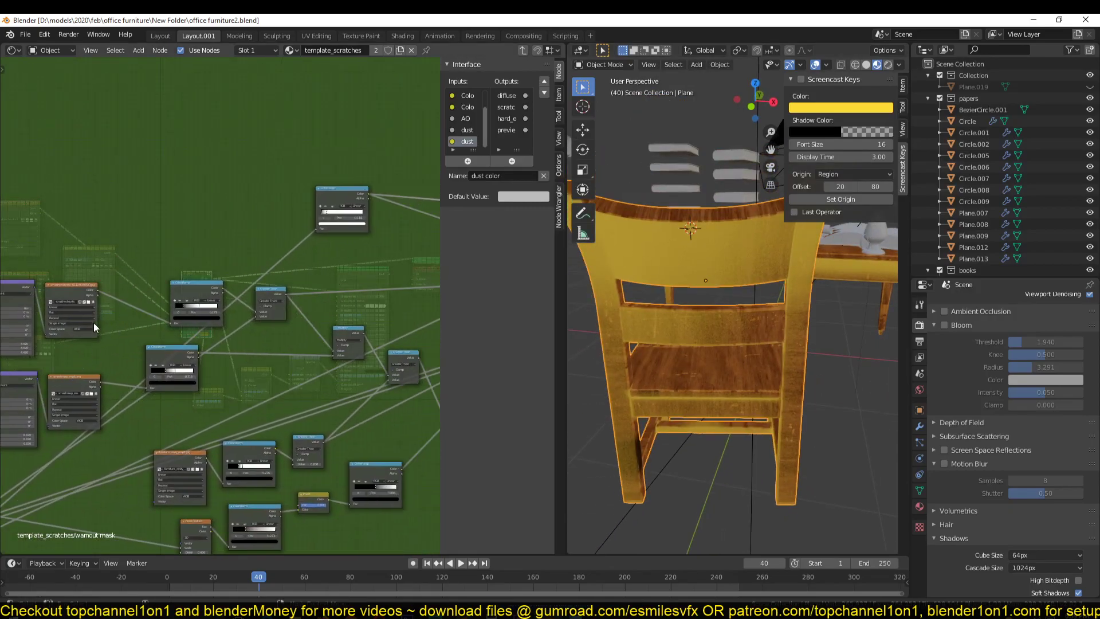
{"action": "middle_click_drag", "start_coordinate": [177, 316], "coordinate": [171, 321]}
{"action": "mouse_move", "coordinate": [631, 260]}
{"action": "middle_mouse_down"}
{"action": "mouse_move", "coordinate": [737, 208]}
{"action": "mouse_move", "coordinate": [741, 278]}
{"action": "mouse_move", "coordinate": [701, 324]}
{"action": "middle_mouse_up"}
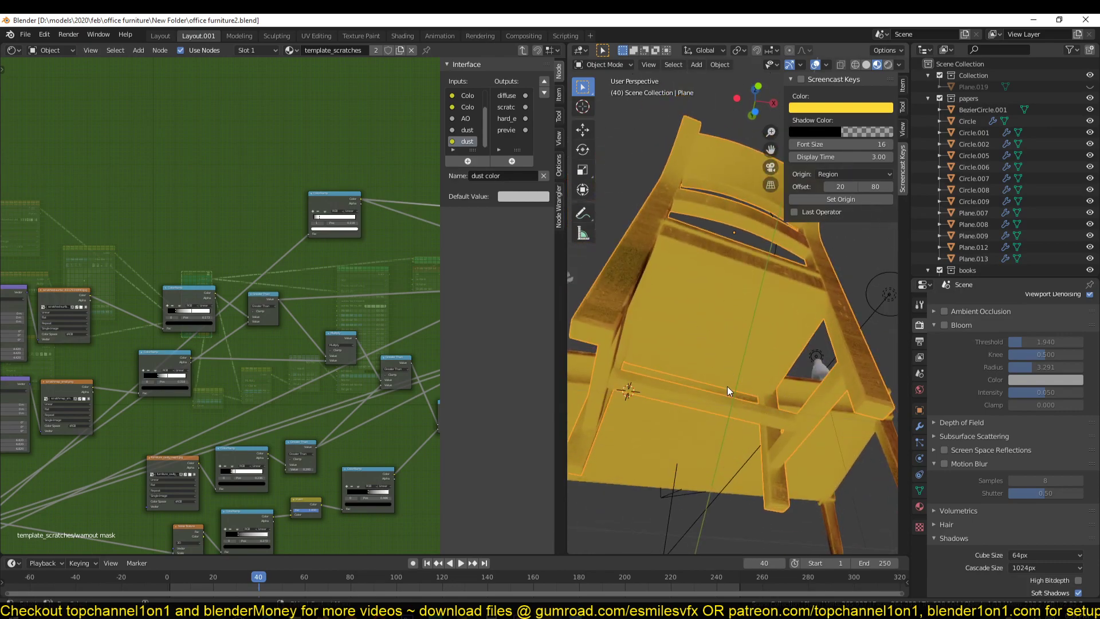
{"action": "mouse_move", "coordinate": [828, 423]}
{"action": "middle_mouse_down"}
{"action": "mouse_move", "coordinate": [773, 342]}
{"action": "mouse_move", "coordinate": [666, 390]}
{"action": "middle_mouse_up"}
{"action": "middle_click_drag", "start_coordinate": [349, 345], "coordinate": [284, 317]}
Step: Return to the main material and darken the warn node's dust color
{"action": "middle_click_drag", "start_coordinate": [267, 366], "coordinate": [306, 339]}
{"action": "key", "text": "Tab"}
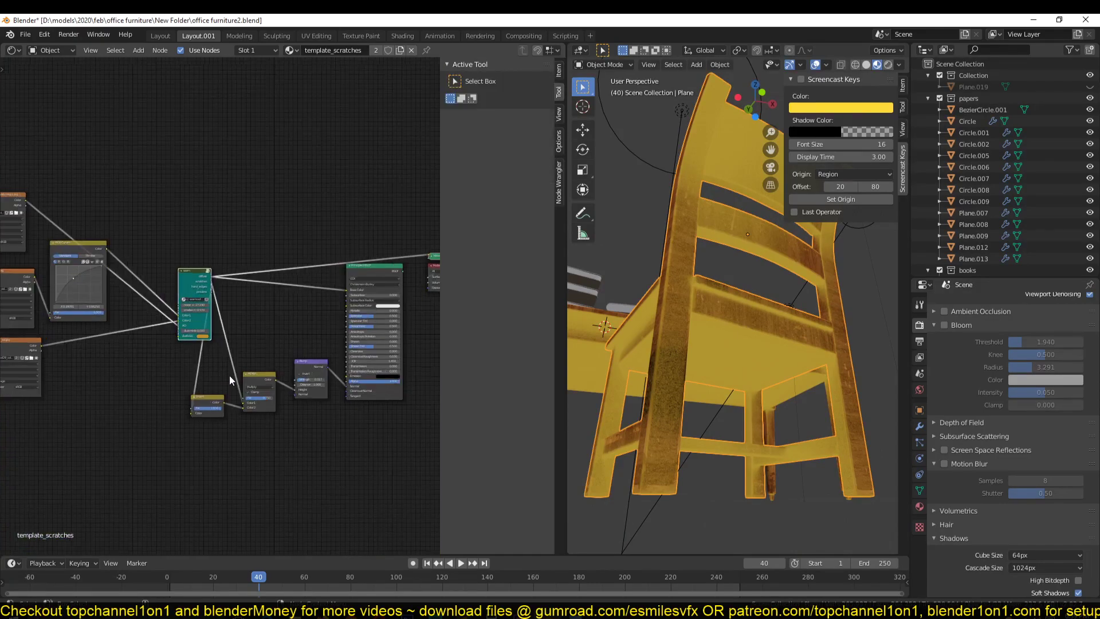
{"action": "scroll", "coordinate": [229, 376], "scroll_direction": "up", "scroll_amount": 2}
{"action": "scroll", "coordinate": [231, 375], "scroll_direction": "up", "scroll_amount": 2}
{"action": "left_click", "coordinate": [238, 441]}
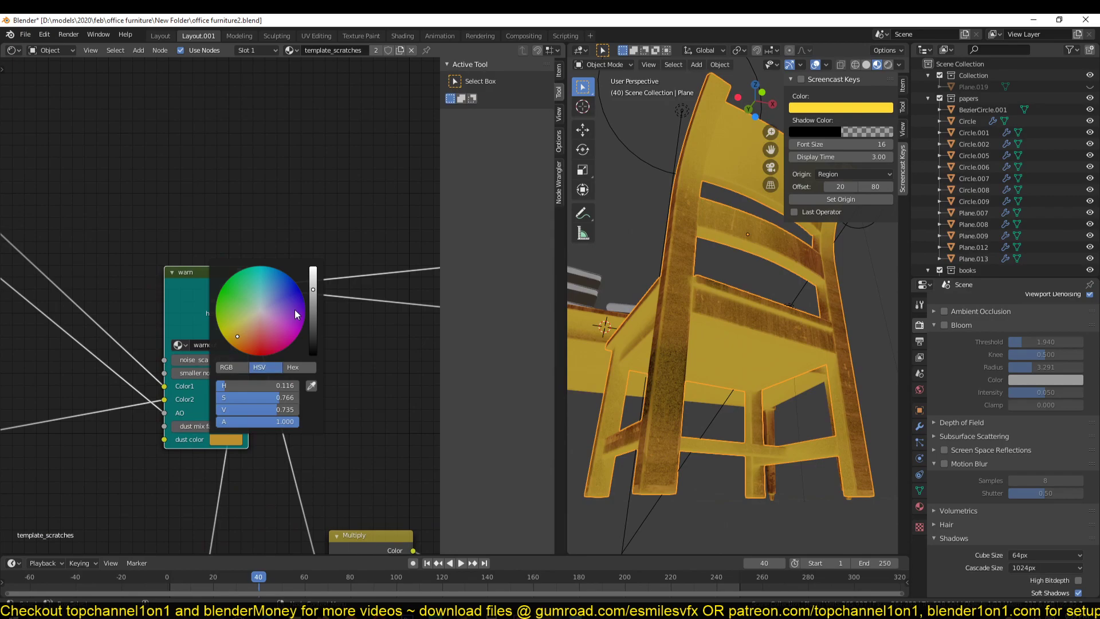
{"action": "left_click_drag", "start_coordinate": [313, 297], "coordinate": [313, 332]}
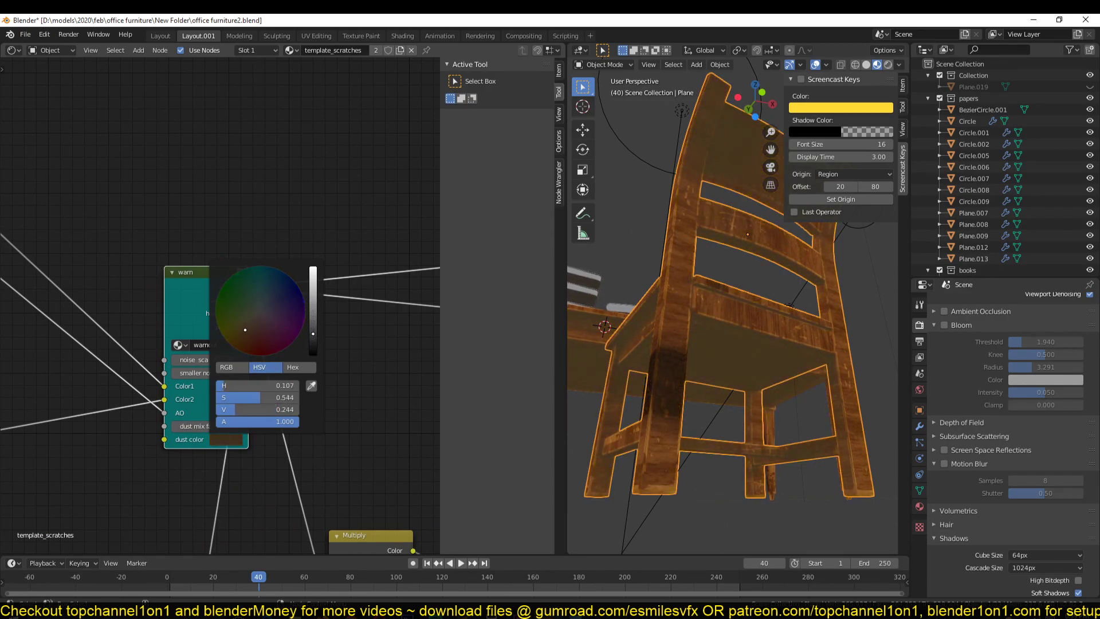
Step: Darken the dust color further to near-black brown (V about 0.15) and save
{"action": "mouse_move", "coordinate": [745, 322]}
{"action": "middle_mouse_down"}
{"action": "mouse_move", "coordinate": [869, 418]}
{"action": "mouse_move", "coordinate": [831, 375]}
{"action": "mouse_move", "coordinate": [771, 358]}
{"action": "mouse_move", "coordinate": [812, 349]}
{"action": "middle_mouse_up"}
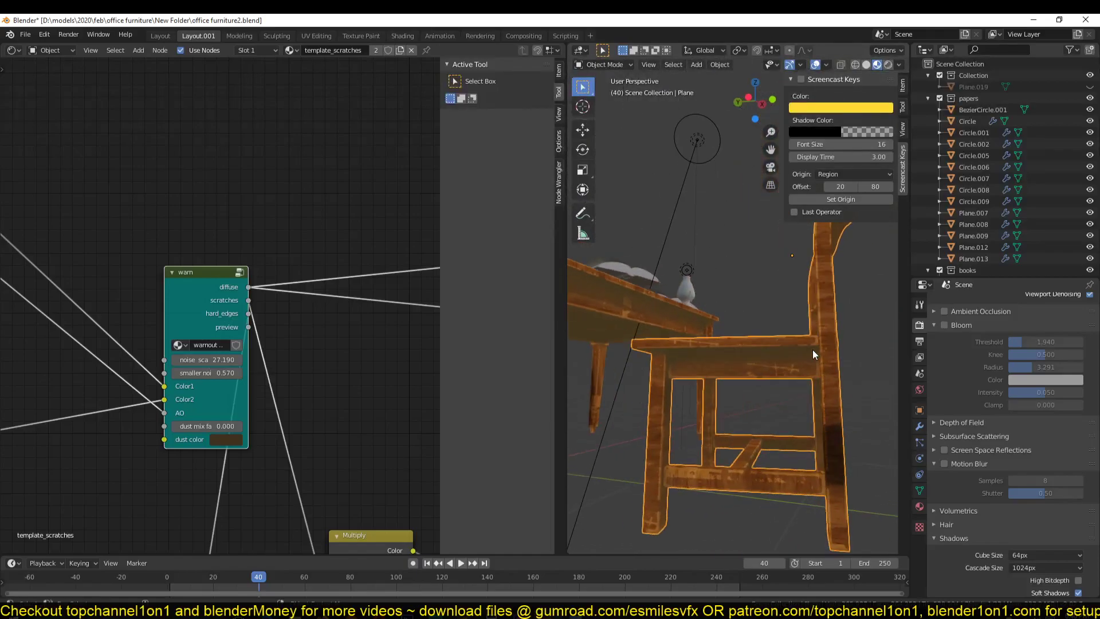
{"action": "left_click", "coordinate": [235, 440]}
{"action": "left_click_drag", "start_coordinate": [309, 329], "coordinate": [313, 341]}
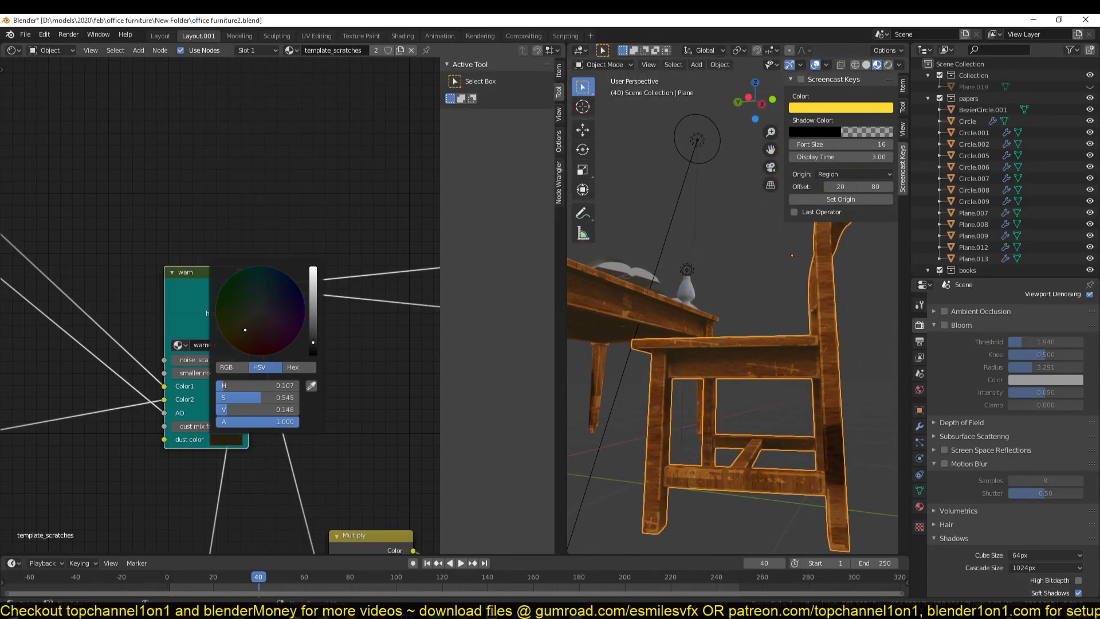
{"action": "mouse_move", "coordinate": [707, 359]}
{"action": "middle_mouse_down"}
{"action": "mouse_move", "coordinate": [776, 418]}
{"action": "mouse_move", "coordinate": [853, 388]}
{"action": "mouse_move", "coordinate": [714, 289]}
{"action": "mouse_move", "coordinate": [569, 276]}
{"action": "mouse_move", "coordinate": [567, 301]}
{"action": "mouse_move", "coordinate": [889, 311]}
{"action": "middle_mouse_up"}
{"action": "key", "text": "ctrl+s"}
Step: Set the dust mix factor to -0.900 and open the warnout mask group's nodes
{"action": "mouse_move", "coordinate": [764, 307]}
{"action": "middle_mouse_down"}
{"action": "mouse_move", "coordinate": [697, 301]}
{"action": "mouse_move", "coordinate": [675, 224]}
{"action": "mouse_move", "coordinate": [655, 305]}
{"action": "mouse_move", "coordinate": [637, 325]}
{"action": "mouse_move", "coordinate": [572, 343]}
{"action": "middle_mouse_up"}
{"action": "left_click", "coordinate": [225, 439]}
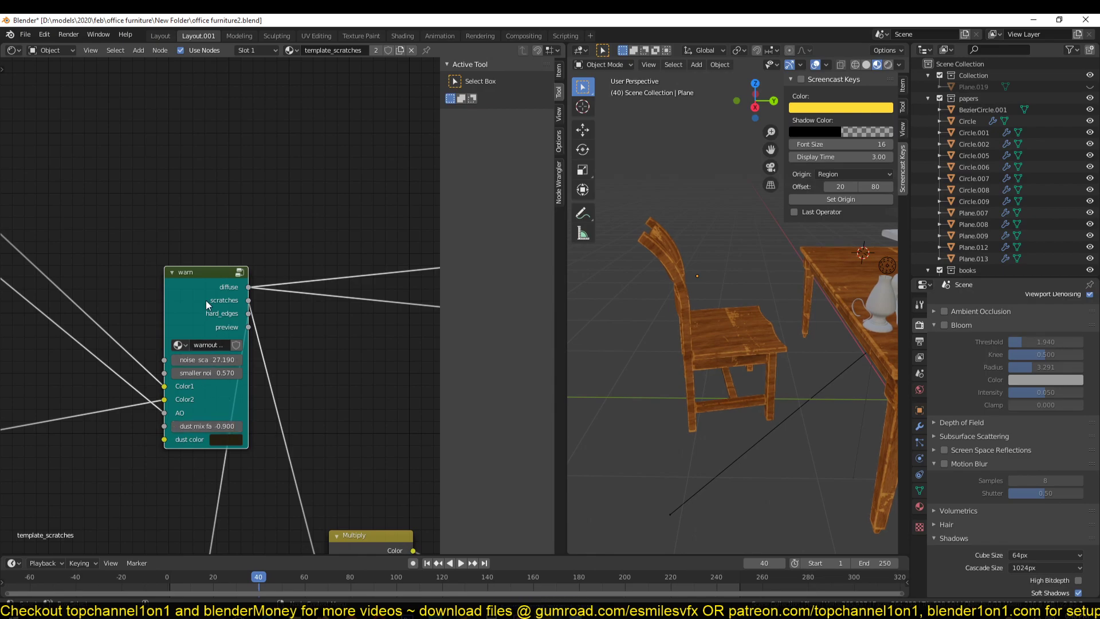
{"action": "key", "text": "Tab"}
{"action": "scroll", "coordinate": [185, 435], "scroll_direction": "up", "scroll_amount": 3}
Step: Bring the whole group layout into view and move the Group Output node right
{"action": "mouse_move", "coordinate": [262, 317]}
{"action": "middle_mouse_down"}
{"action": "mouse_move", "coordinate": [322, 274]}
{"action": "mouse_move", "coordinate": [13, 360]}
{"action": "middle_mouse_up"}
{"action": "scroll", "coordinate": [40, 389], "scroll_direction": "up", "scroll_amount": 2}
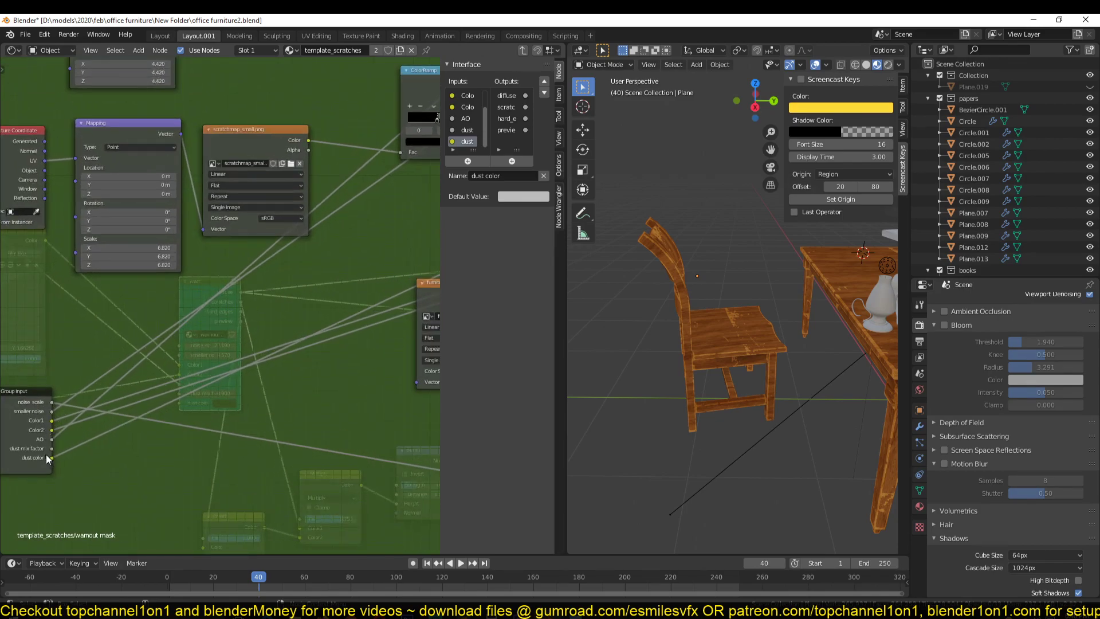
{"action": "scroll", "coordinate": [50, 451], "scroll_direction": "down", "scroll_amount": 2}
{"action": "scroll", "coordinate": [305, 372], "scroll_direction": "down", "scroll_amount": 3}
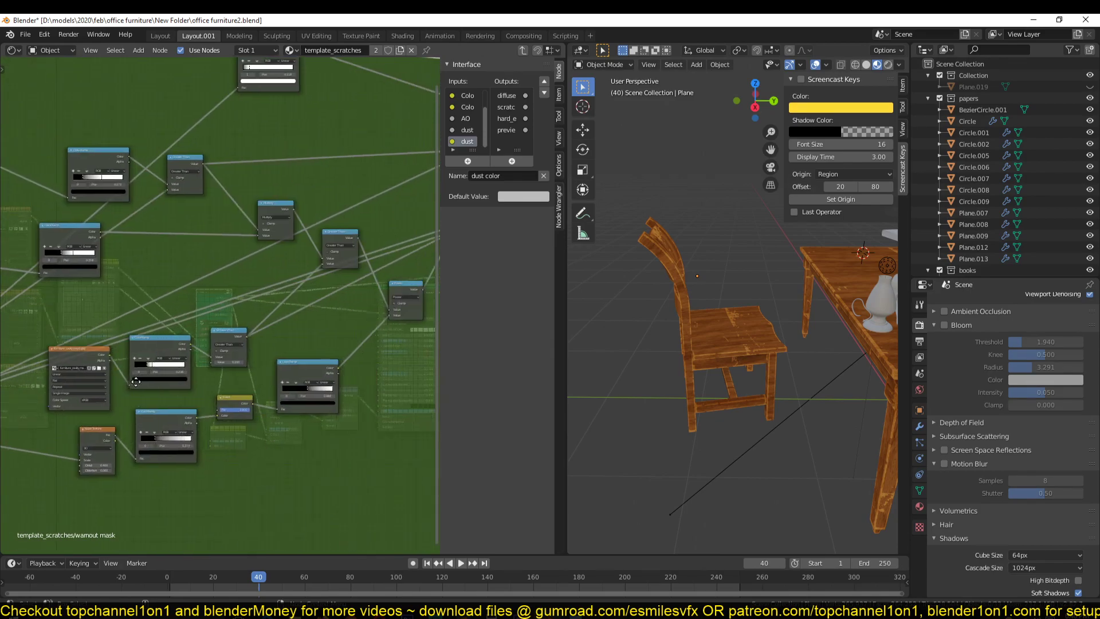
{"action": "middle_click_drag", "start_coordinate": [306, 372], "coordinate": [54, 414]}
{"action": "middle_click_drag", "start_coordinate": [328, 261], "coordinate": [154, 311]}
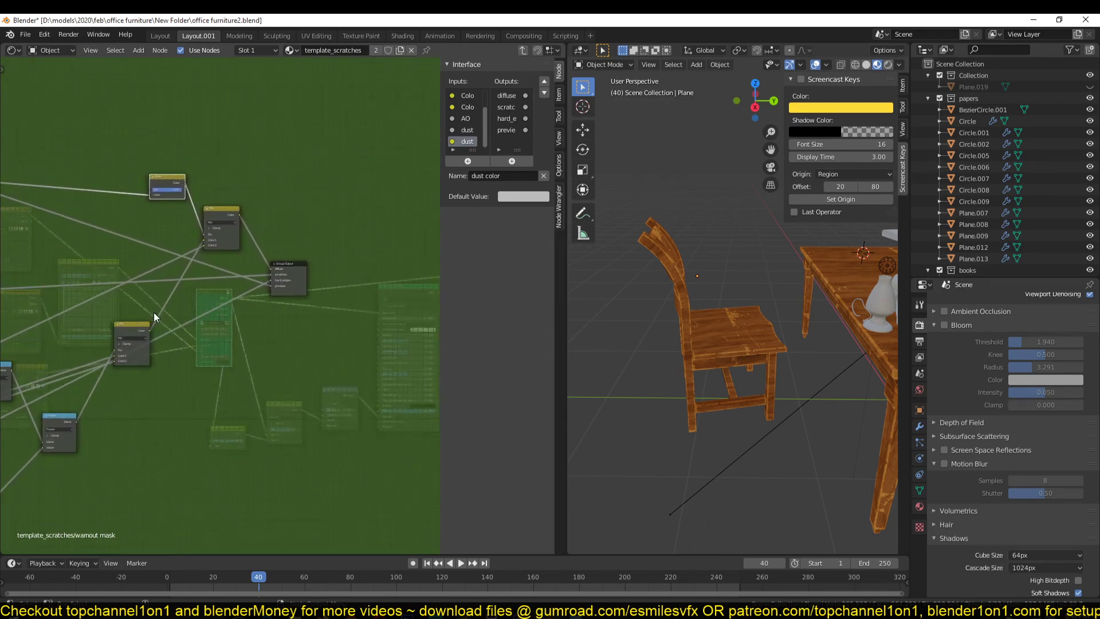
{"action": "scroll", "coordinate": [153, 311], "scroll_direction": "up", "scroll_amount": 1}
{"action": "left_click_drag", "start_coordinate": [308, 252], "coordinate": [403, 245]}
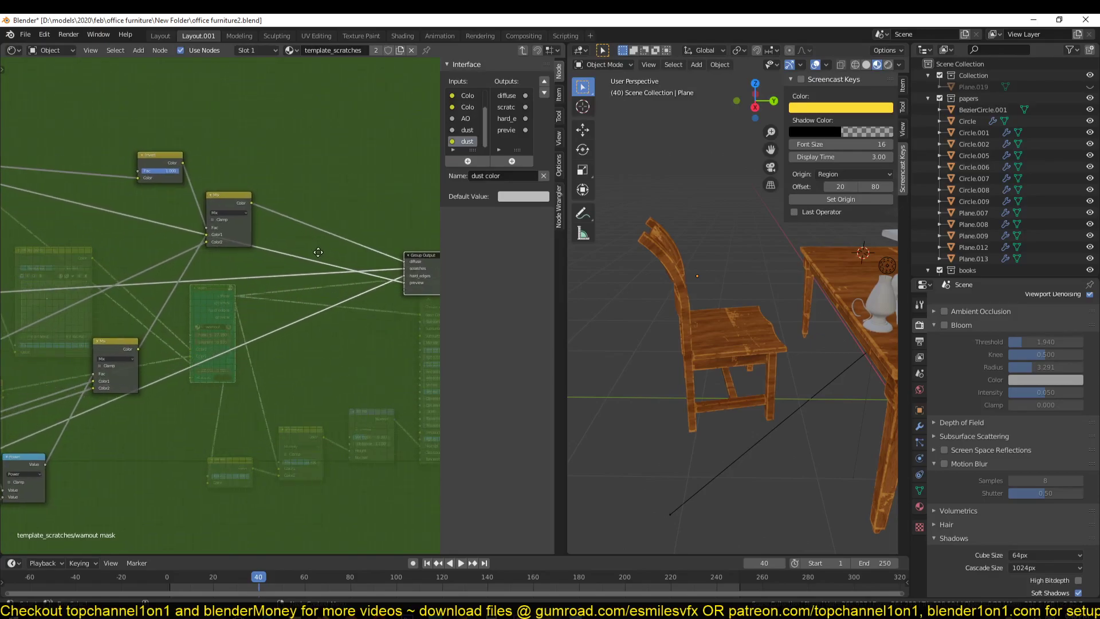
Step: Connect the Mix node's Color output onward to the next node
{"action": "middle_click_drag", "start_coordinate": [235, 190], "coordinate": [280, 227]}
{"action": "left_click_drag", "start_coordinate": [290, 229], "coordinate": [328, 180]}
{"action": "middle_click_drag", "start_coordinate": [280, 221], "coordinate": [320, 183]}
{"action": "scroll", "coordinate": [314, 191], "scroll_direction": "up", "scroll_amount": 2}
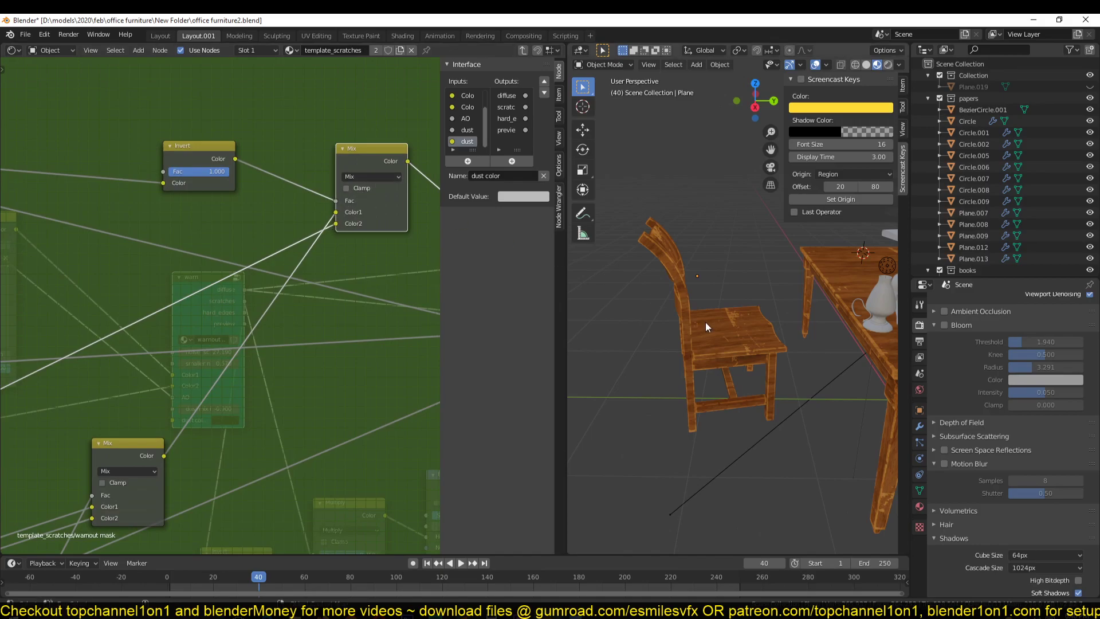
{"action": "middle_click_drag", "start_coordinate": [709, 318], "coordinate": [754, 283]}
{"action": "scroll", "coordinate": [754, 283], "scroll_direction": "up", "scroll_amount": 4}
Step: Set the inverted-mask Mix node to Multiply blending and save
{"action": "left_click", "coordinate": [353, 174]}
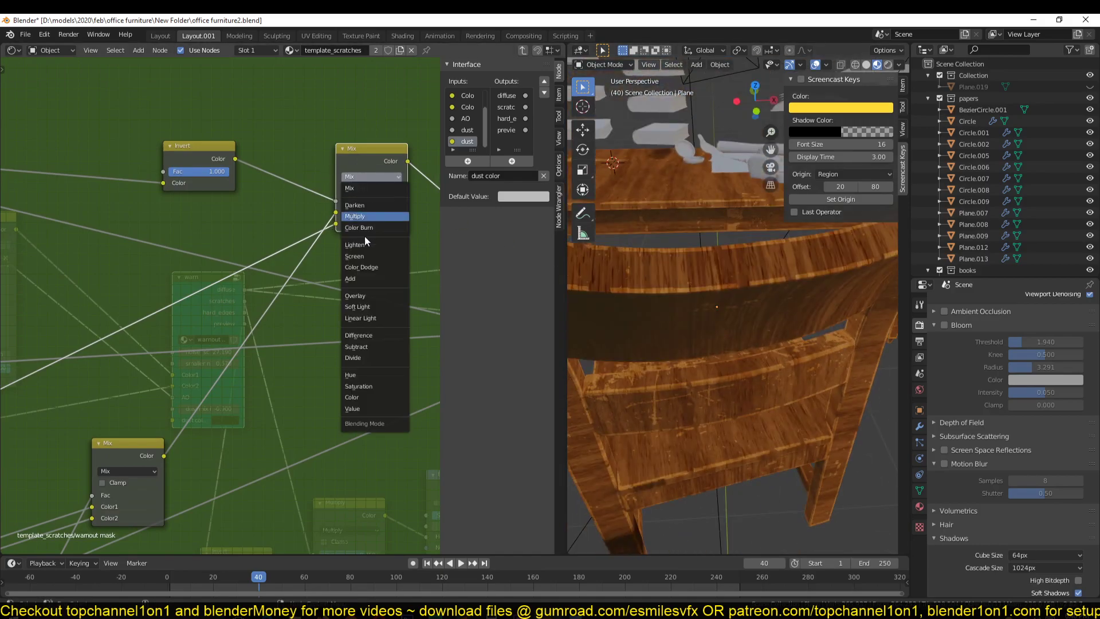
{"action": "left_click", "coordinate": [374, 219]}
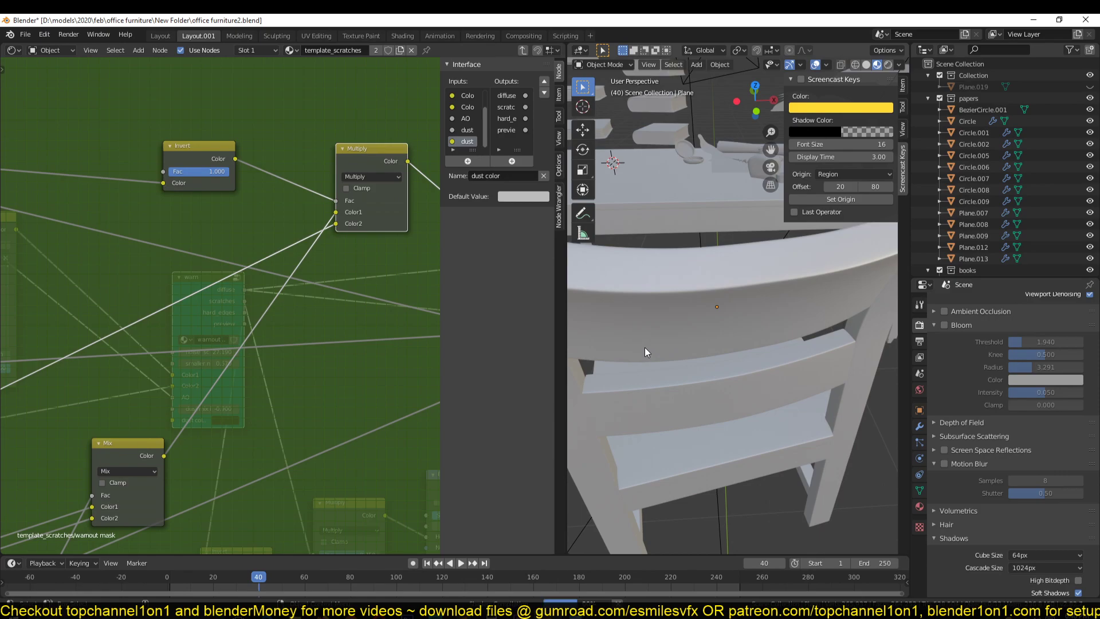
{"action": "middle_click_drag", "start_coordinate": [655, 344], "coordinate": [675, 309]}
{"action": "scroll", "coordinate": [676, 309], "scroll_direction": "down", "scroll_amount": 4}
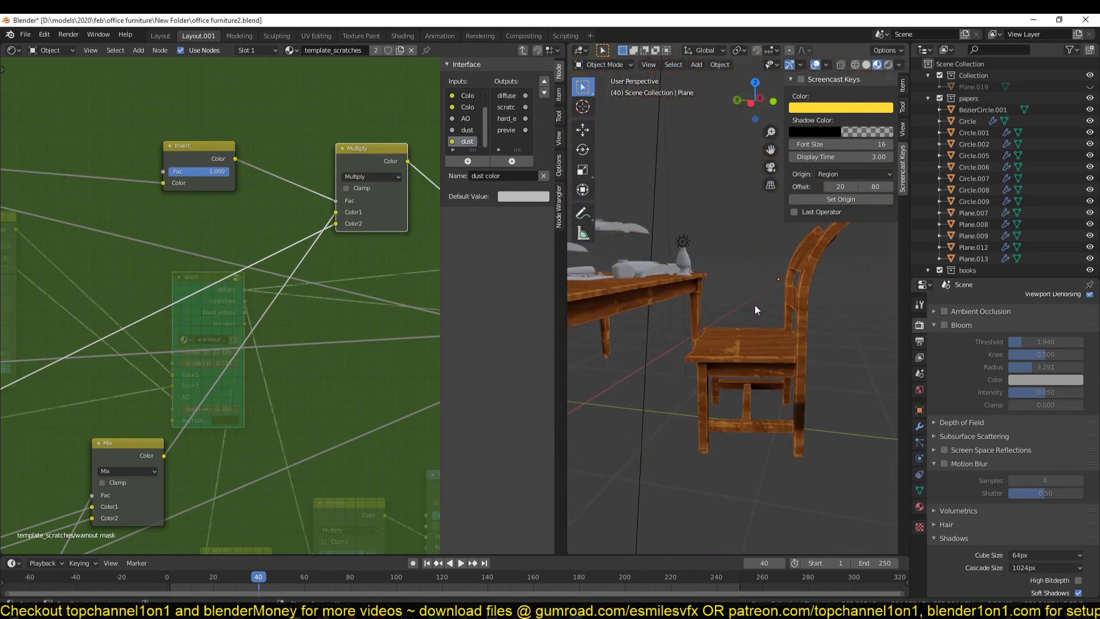
{"action": "mouse_move", "coordinate": [754, 304]}
{"action": "middle_mouse_down"}
{"action": "mouse_move", "coordinate": [798, 353]}
{"action": "mouse_move", "coordinate": [820, 323]}
{"action": "mouse_move", "coordinate": [748, 358]}
{"action": "mouse_move", "coordinate": [740, 382]}
{"action": "mouse_move", "coordinate": [671, 405]}
{"action": "mouse_move", "coordinate": [568, 375]}
{"action": "mouse_move", "coordinate": [840, 377]}
{"action": "mouse_move", "coordinate": [741, 390]}
{"action": "mouse_move", "coordinate": [747, 425]}
{"action": "mouse_move", "coordinate": [747, 389]}
{"action": "mouse_move", "coordinate": [875, 349]}
{"action": "middle_mouse_up"}
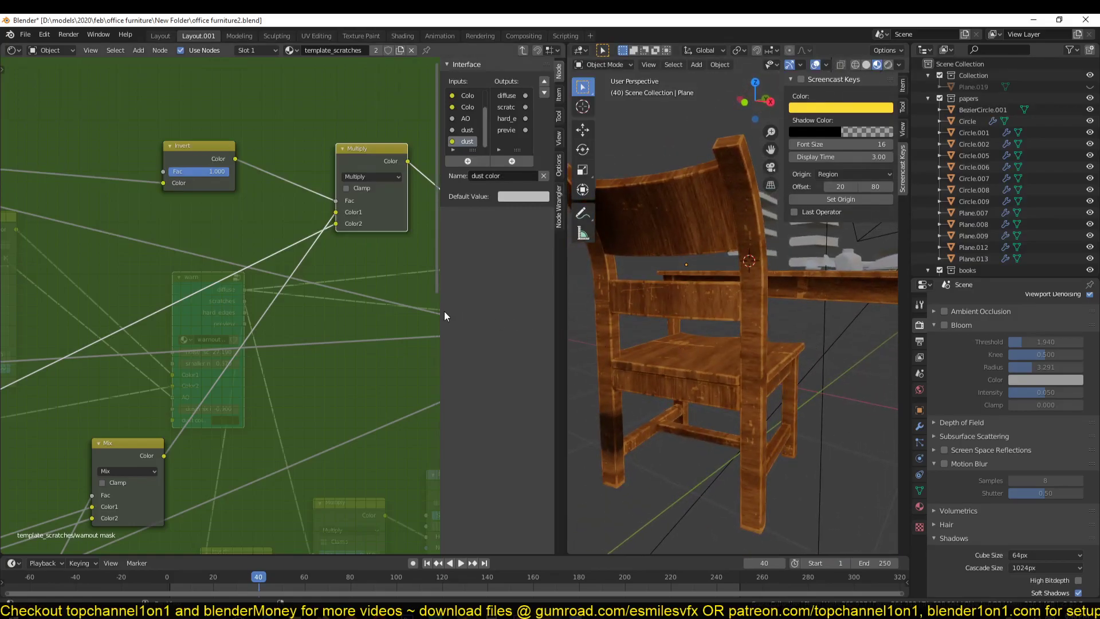
{"action": "scroll", "coordinate": [302, 298], "scroll_direction": "down", "scroll_amount": 3}
{"action": "key", "text": "ctrl+s"}
Step: Move the Multiply node down and to the right, then save
{"action": "scroll", "coordinate": [376, 307], "scroll_direction": "down", "scroll_amount": 3}
{"action": "scroll", "coordinate": [319, 285], "scroll_direction": "up", "scroll_amount": 2}
{"action": "scroll", "coordinate": [318, 283], "scroll_direction": "up", "scroll_amount": 1}
{"action": "middle_click_drag", "start_coordinate": [319, 283], "coordinate": [260, 327]}
{"action": "left_click_drag", "start_coordinate": [341, 214], "coordinate": [356, 259]}
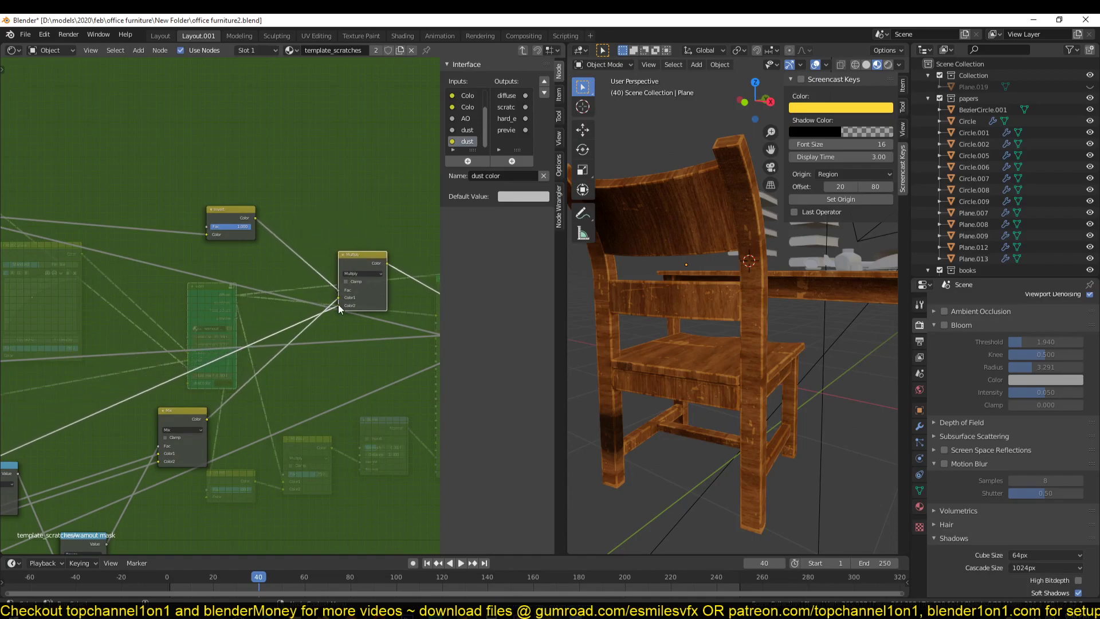
{"action": "middle_click_drag", "start_coordinate": [339, 304], "coordinate": [343, 270]}
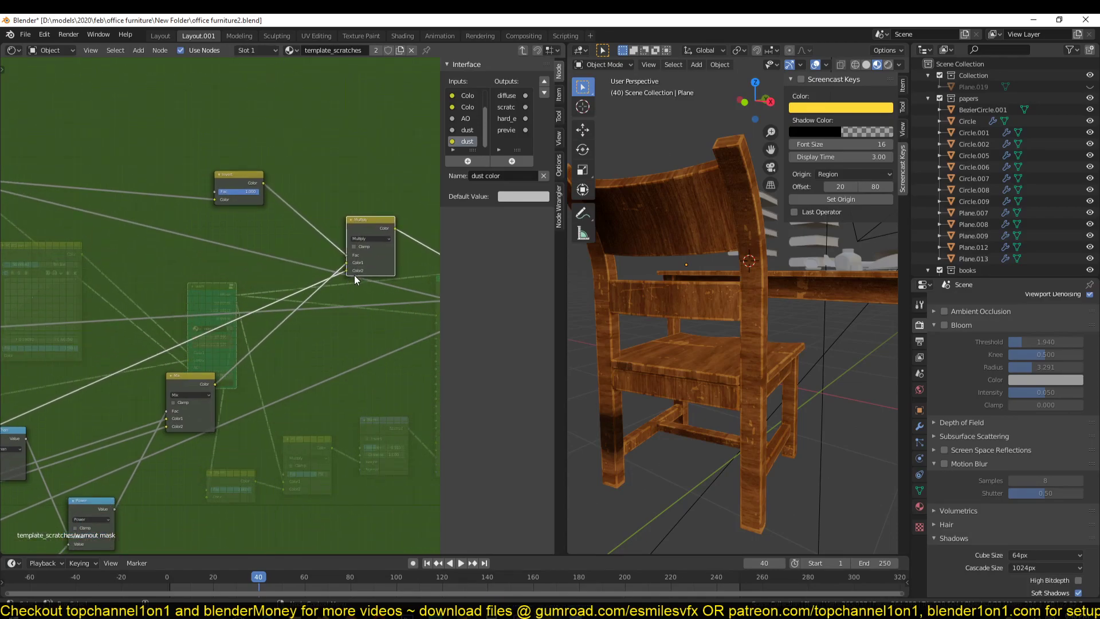
{"action": "scroll", "coordinate": [348, 284], "scroll_direction": "down", "scroll_amount": 2}
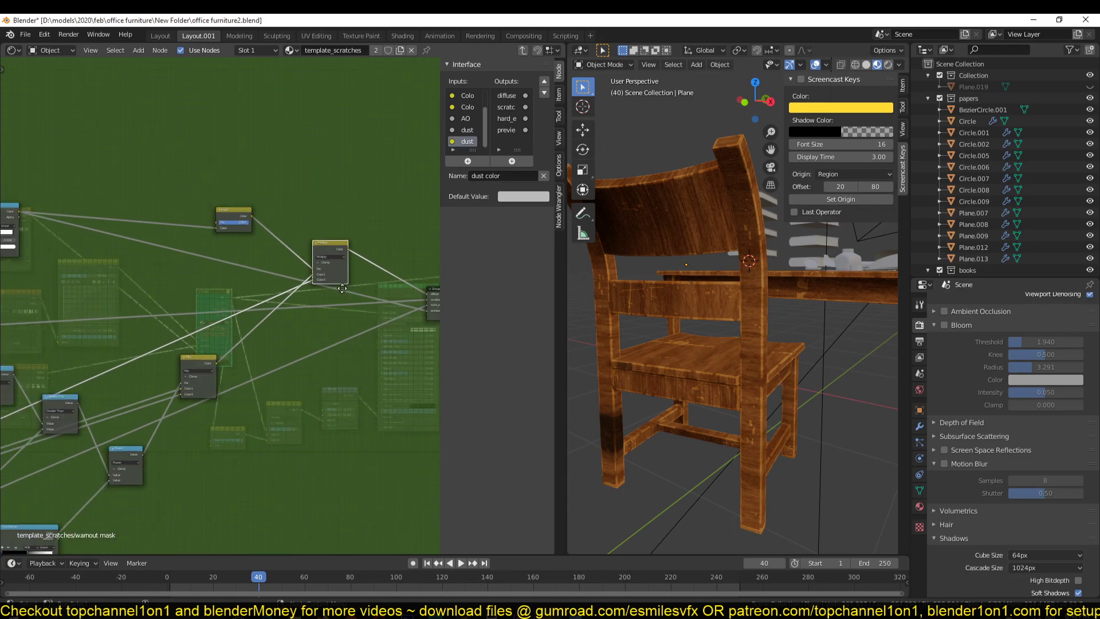
{"action": "scroll", "coordinate": [332, 234], "scroll_direction": "up", "scroll_amount": 2}
{"action": "key", "text": "ctrl+s"}
Step: Move a small node up-left and review the Group Input, Mapping, Greater Than and ColorRamp nodes
{"action": "scroll", "coordinate": [333, 234], "scroll_direction": "down", "scroll_amount": 3}
{"action": "scroll", "coordinate": [325, 242], "scroll_direction": "up", "scroll_amount": 2}
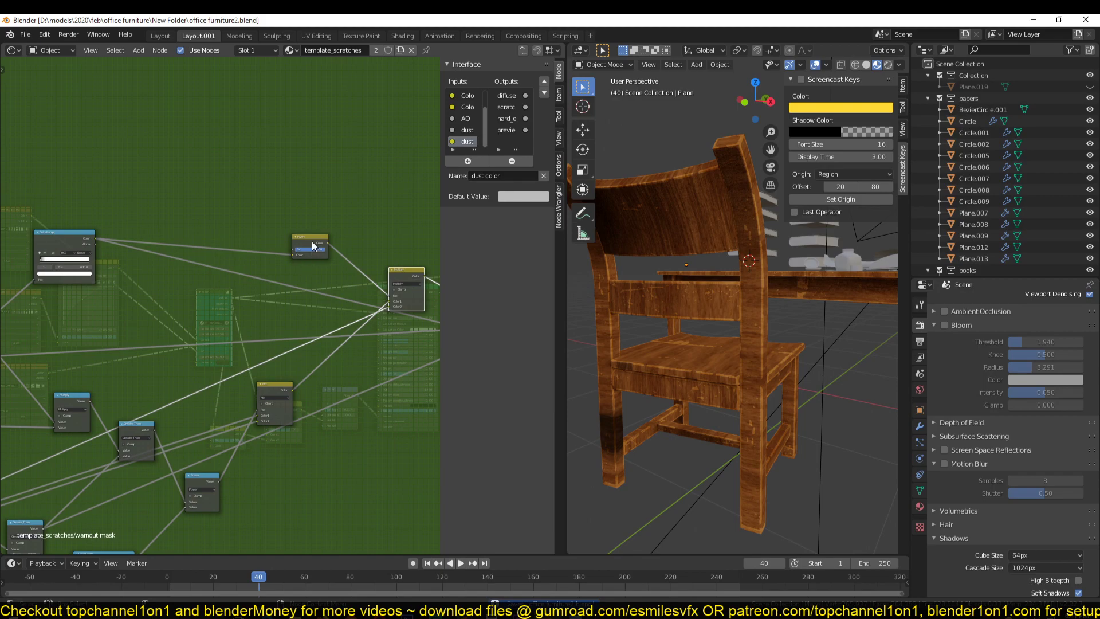
{"action": "left_click_drag", "start_coordinate": [318, 252], "coordinate": [256, 214]}
{"action": "mouse_move", "coordinate": [691, 293]}
{"action": "middle_mouse_down"}
{"action": "mouse_move", "coordinate": [724, 287]}
{"action": "mouse_move", "coordinate": [664, 266]}
{"action": "middle_mouse_up"}
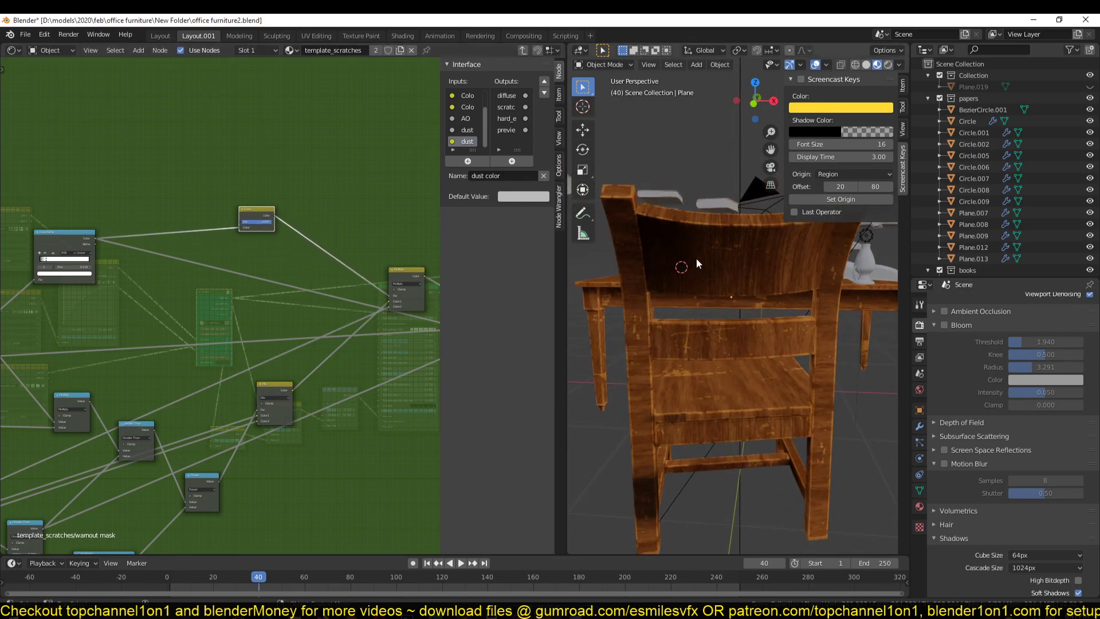
{"action": "scroll", "coordinate": [242, 334], "scroll_direction": "up", "scroll_amount": 2}
{"action": "scroll", "coordinate": [323, 293], "scroll_direction": "up", "scroll_amount": 2}
{"action": "scroll", "coordinate": [29, 393], "scroll_direction": "up", "scroll_amount": 1}
{"action": "middle_click_drag", "start_coordinate": [30, 393], "coordinate": [157, 394]}
{"action": "scroll", "coordinate": [162, 391], "scroll_direction": "up", "scroll_amount": 2}
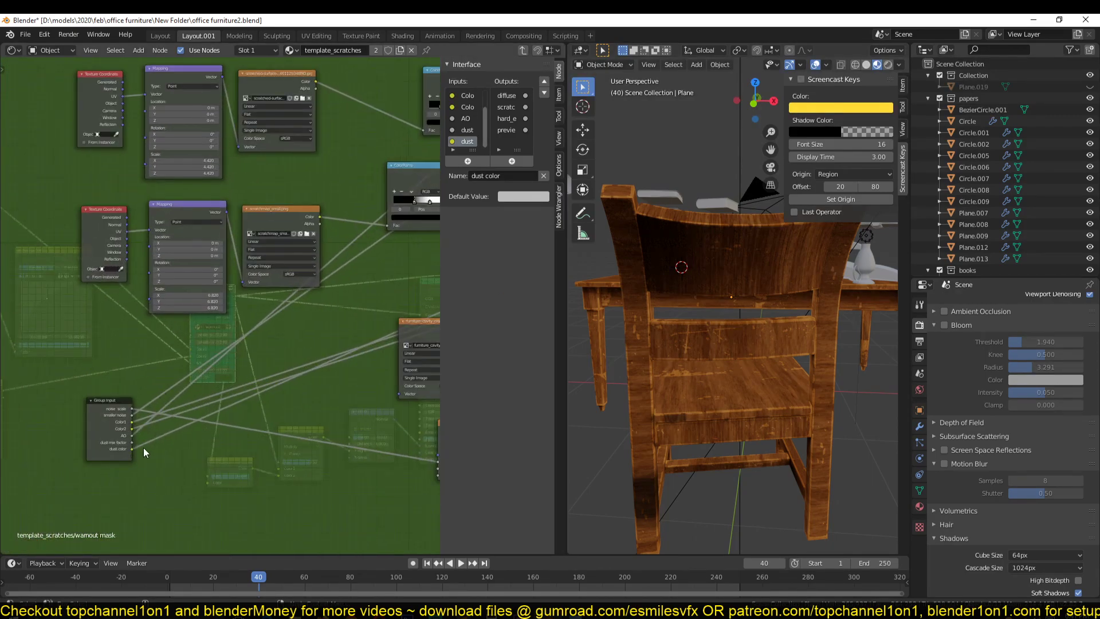
{"action": "mouse_move", "coordinate": [142, 447]}
{"action": "middle_mouse_down"}
{"action": "mouse_move", "coordinate": [62, 459]}
{"action": "mouse_move", "coordinate": [57, 376]}
{"action": "middle_mouse_up"}
{"action": "scroll", "coordinate": [256, 324], "scroll_direction": "up", "scroll_amount": 2}
Step: Insert an Add Math node between Invert and Multiply and tune its value around 1.4
{"action": "key", "text": "shift+a"}
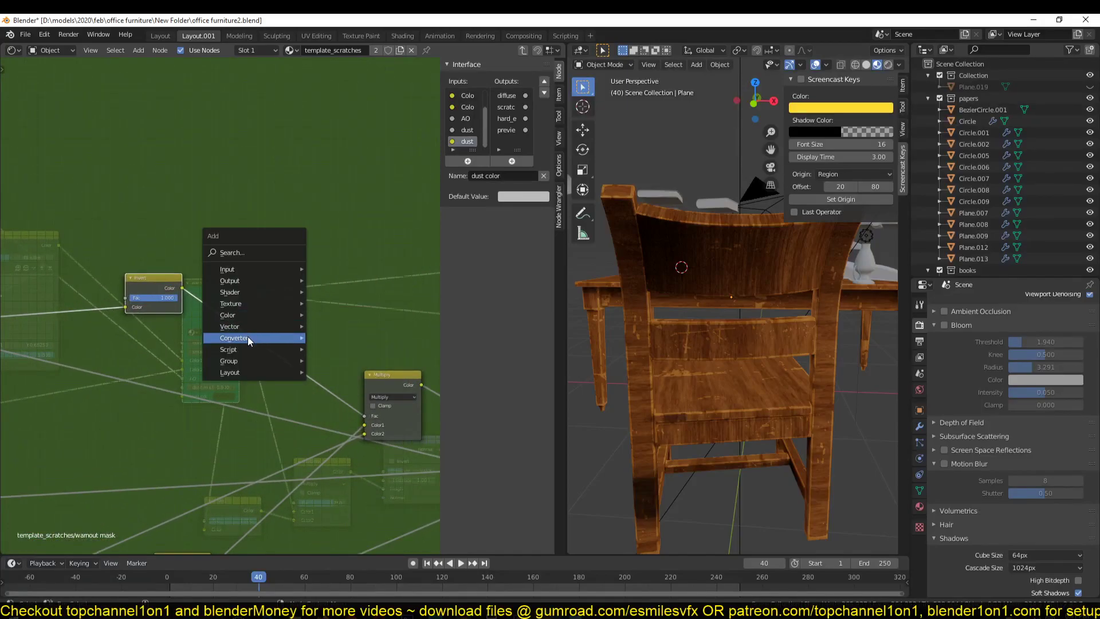
{"action": "mouse_move", "coordinate": [233, 338]}
{"action": "left_click", "coordinate": [343, 428]}
{"action": "left_click", "coordinate": [274, 346]}
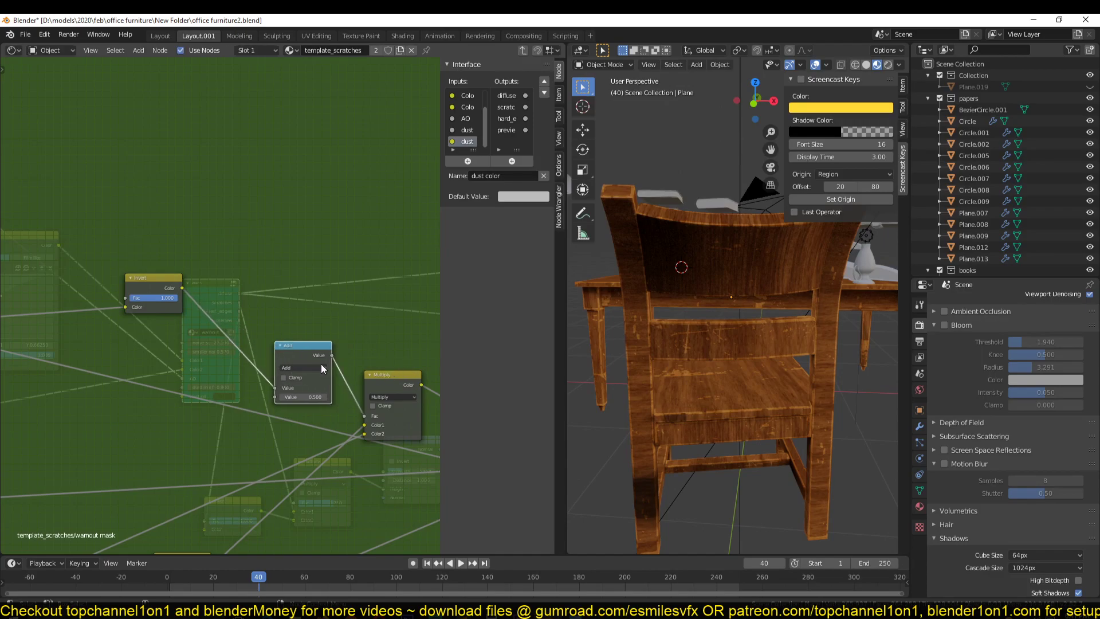
{"action": "left_click_drag", "start_coordinate": [311, 395], "coordinate": [344, 396]}
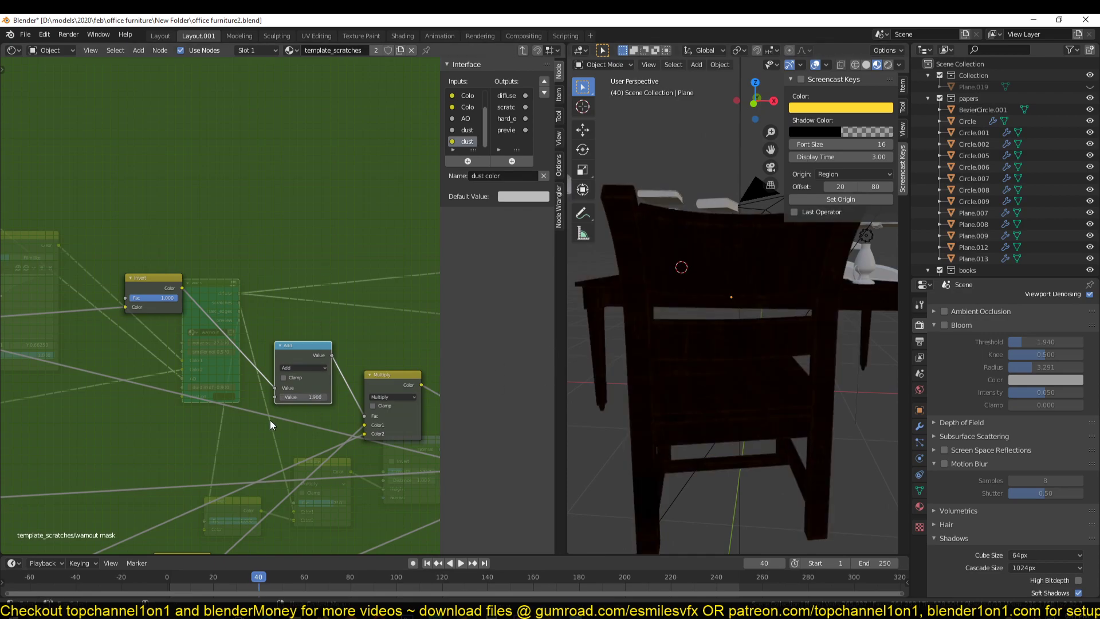
{"action": "left_click_drag", "start_coordinate": [303, 396], "coordinate": [321, 396]}
{"action": "mouse_move", "coordinate": [303, 396]}
{"action": "left_mouse_down"}
{"action": "mouse_move", "coordinate": [270, 397]}
{"action": "mouse_move", "coordinate": [315, 396]}
{"action": "mouse_move", "coordinate": [280, 396]}
{"action": "left_mouse_up"}
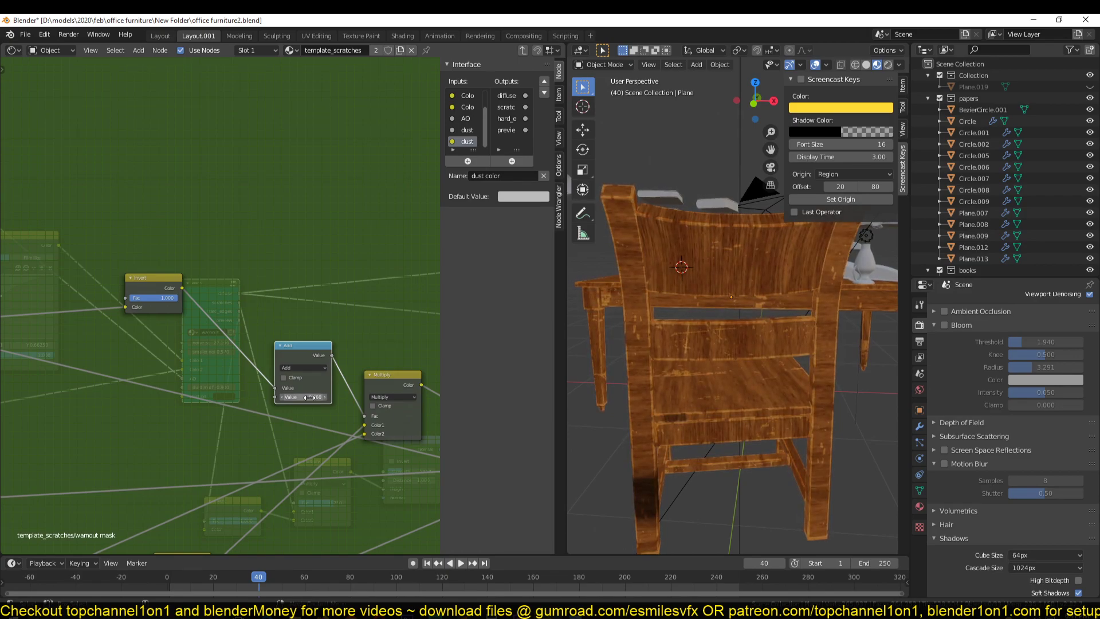
Step: Expose the Add node's value as a group input, then exit back to the material
{"action": "scroll", "coordinate": [266, 427], "scroll_direction": "down", "scroll_amount": 2}
{"action": "scroll", "coordinate": [266, 427], "scroll_direction": "down", "scroll_amount": 2}
{"action": "scroll", "coordinate": [240, 309], "scroll_direction": "down", "scroll_amount": 2}
{"action": "scroll", "coordinate": [217, 190], "scroll_direction": "down", "scroll_amount": 2}
{"action": "middle_click_drag", "start_coordinate": [334, 228], "coordinate": [351, 217]}
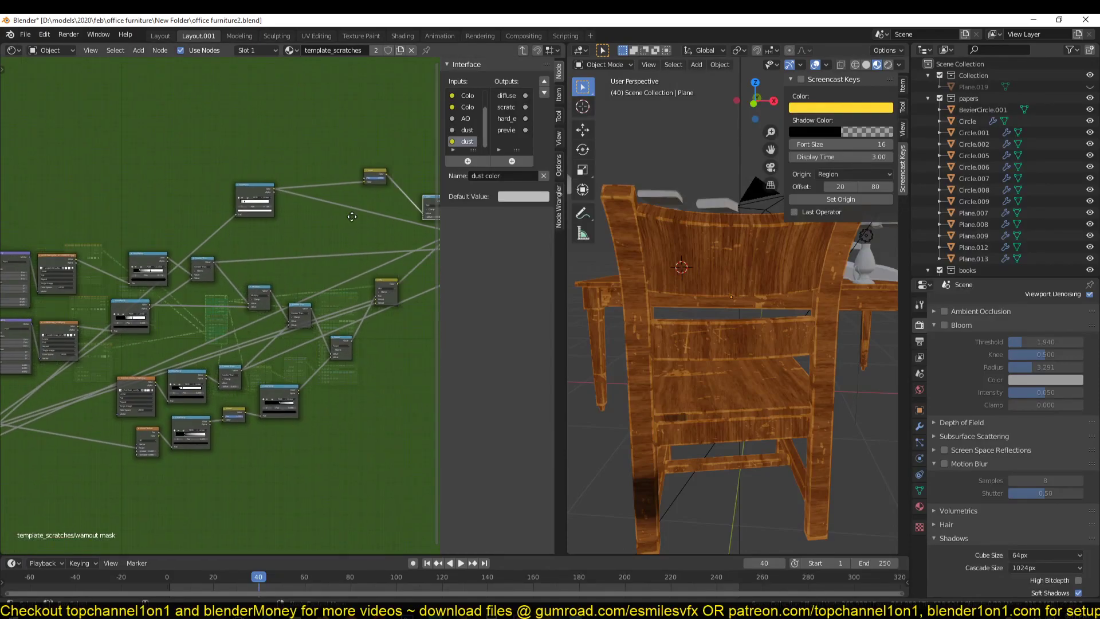
{"action": "key", "text": "ctrl+space"}
{"action": "scroll", "coordinate": [672, 237], "scroll_direction": "up", "scroll_amount": 1}
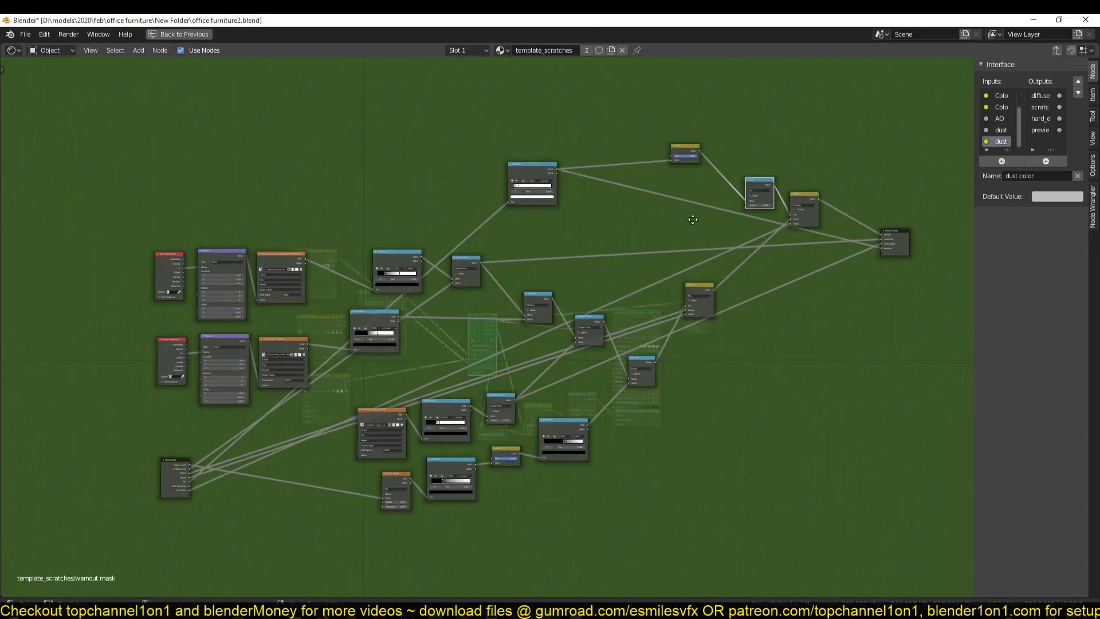
{"action": "mouse_move", "coordinate": [749, 200]}
{"action": "left_mouse_down"}
{"action": "mouse_move", "coordinate": [260, 459]}
{"action": "mouse_move", "coordinate": [189, 481]}
{"action": "left_mouse_up"}
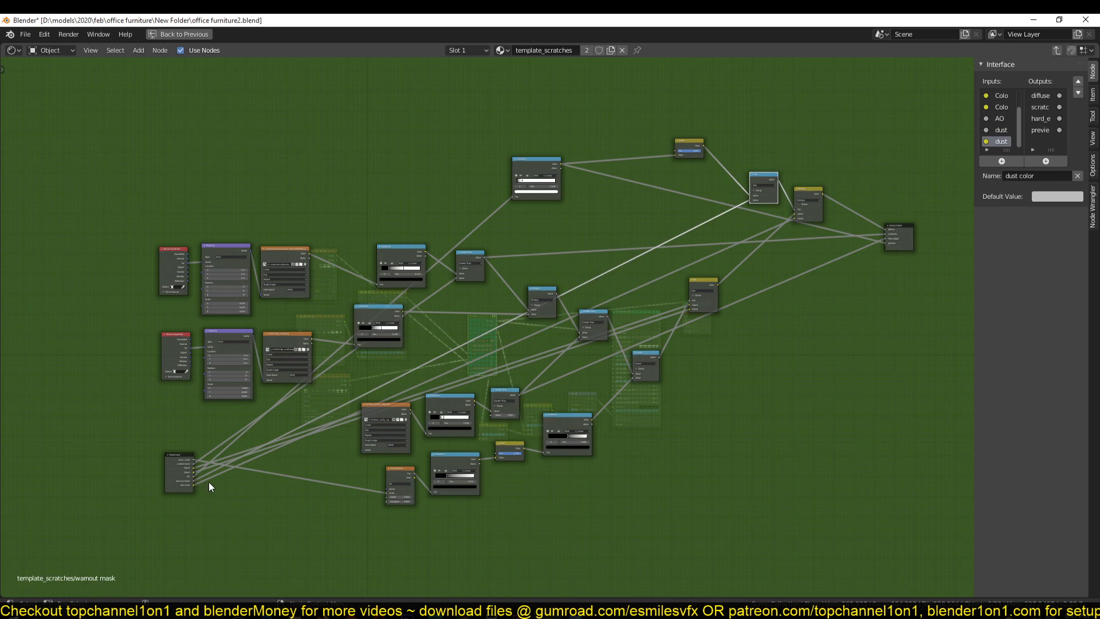
{"action": "key", "text": "Tab"}
Step: Restore the layout with the 3D view and save the file
{"action": "key", "text": "ctrl+space"}
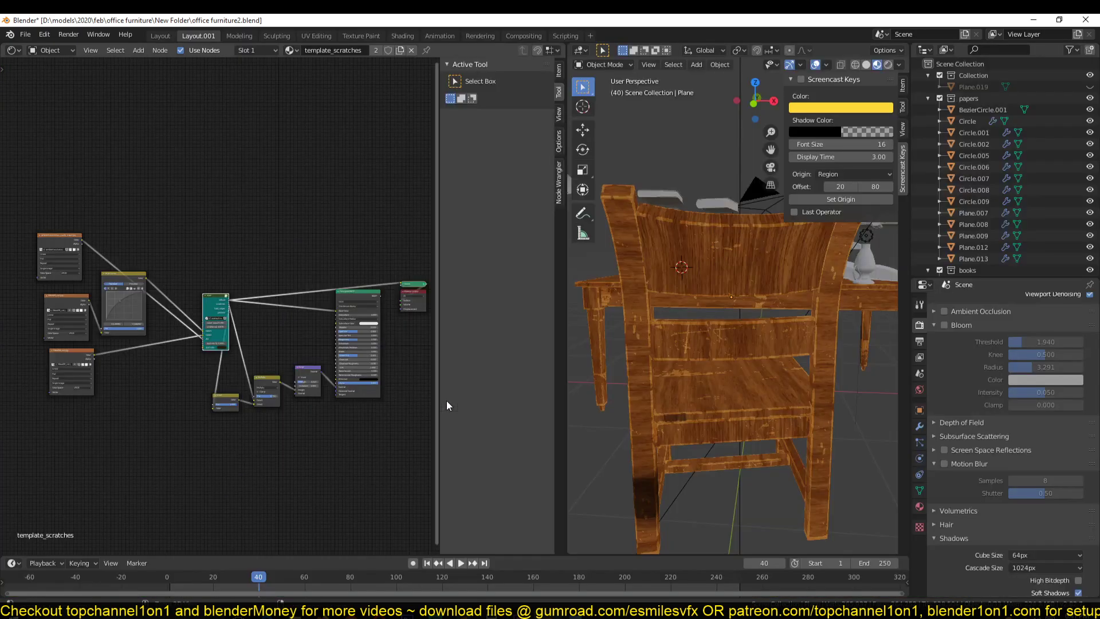
{"action": "scroll", "coordinate": [260, 404], "scroll_direction": "up", "scroll_amount": 2}
{"action": "scroll", "coordinate": [128, 388], "scroll_direction": "up", "scroll_amount": 2}
{"action": "scroll", "coordinate": [156, 383], "scroll_direction": "up", "scroll_amount": 2}
{"action": "scroll", "coordinate": [156, 382], "scroll_direction": "up", "scroll_amount": 2}
{"action": "key", "text": "ctrl+s"}
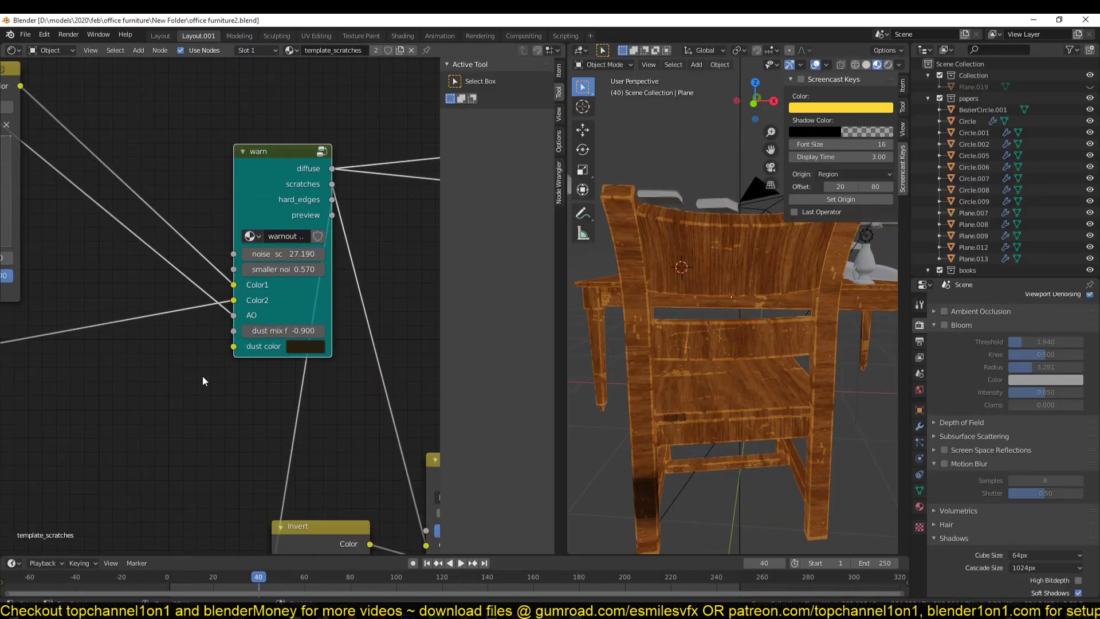
{"action": "scroll", "coordinate": [382, 362], "scroll_direction": "up", "scroll_amount": 2}
Step: Try a dust mix factor of -0.500 with brighter yellow, then salmon, dust colours
{"action": "mouse_move", "coordinate": [318, 343]}
{"action": "left_mouse_down"}
{"action": "mouse_move", "coordinate": [343, 342]}
{"action": "mouse_move", "coordinate": [332, 343]}
{"action": "left_mouse_up"}
{"action": "left_click", "coordinate": [328, 366]}
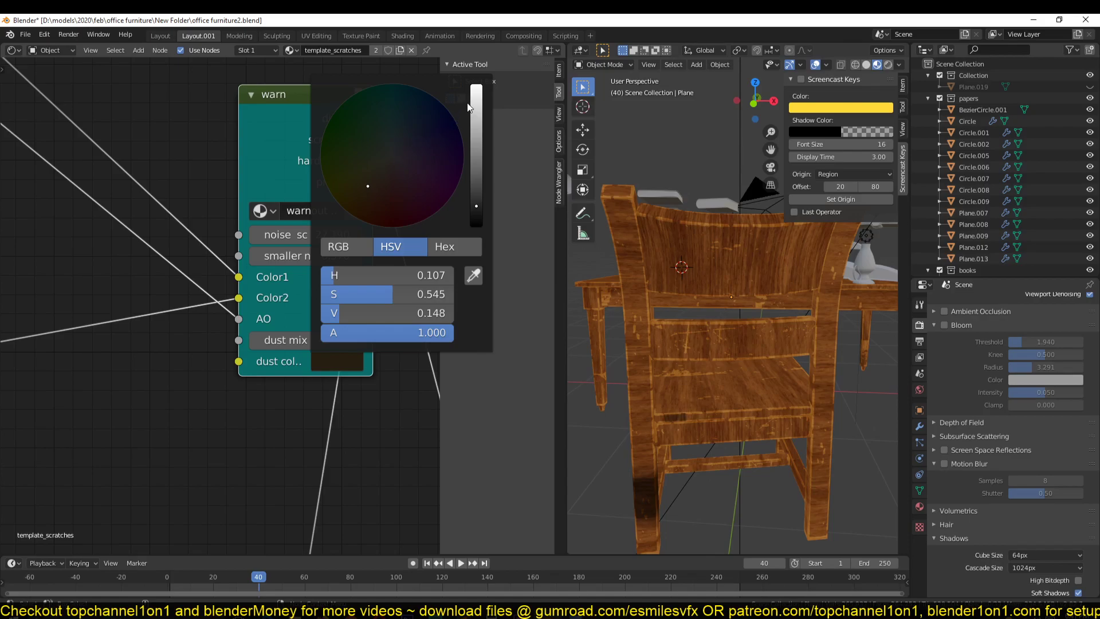
{"action": "left_click_drag", "start_coordinate": [469, 106], "coordinate": [476, 98]}
{"action": "left_click", "coordinate": [338, 203]}
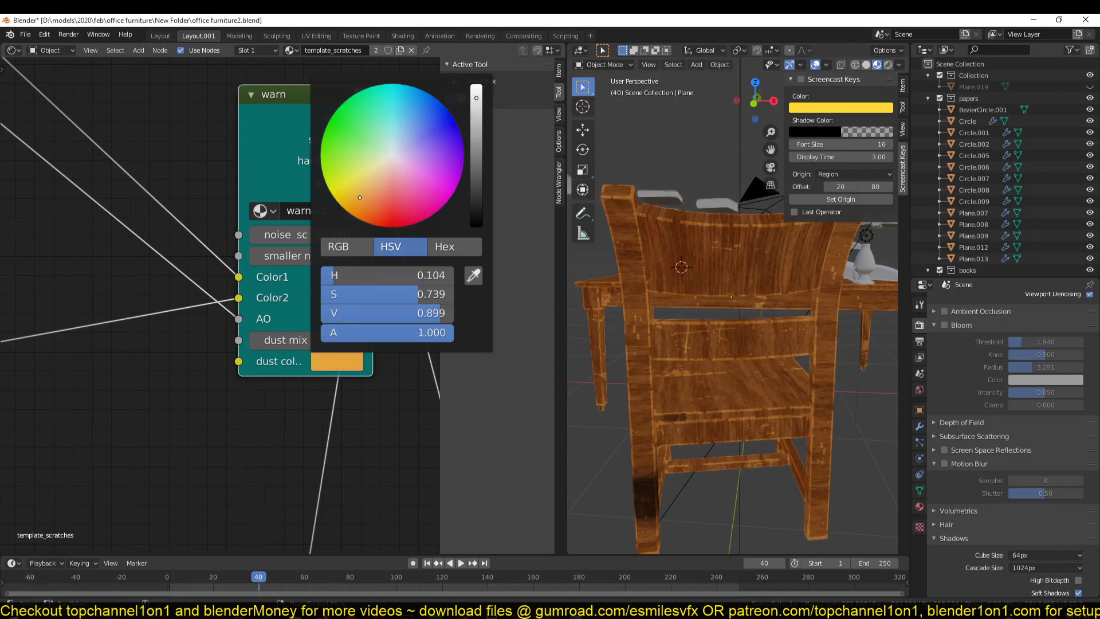
{"action": "left_click", "coordinate": [379, 168]}
{"action": "left_click_drag", "start_coordinate": [379, 169], "coordinate": [385, 189]}
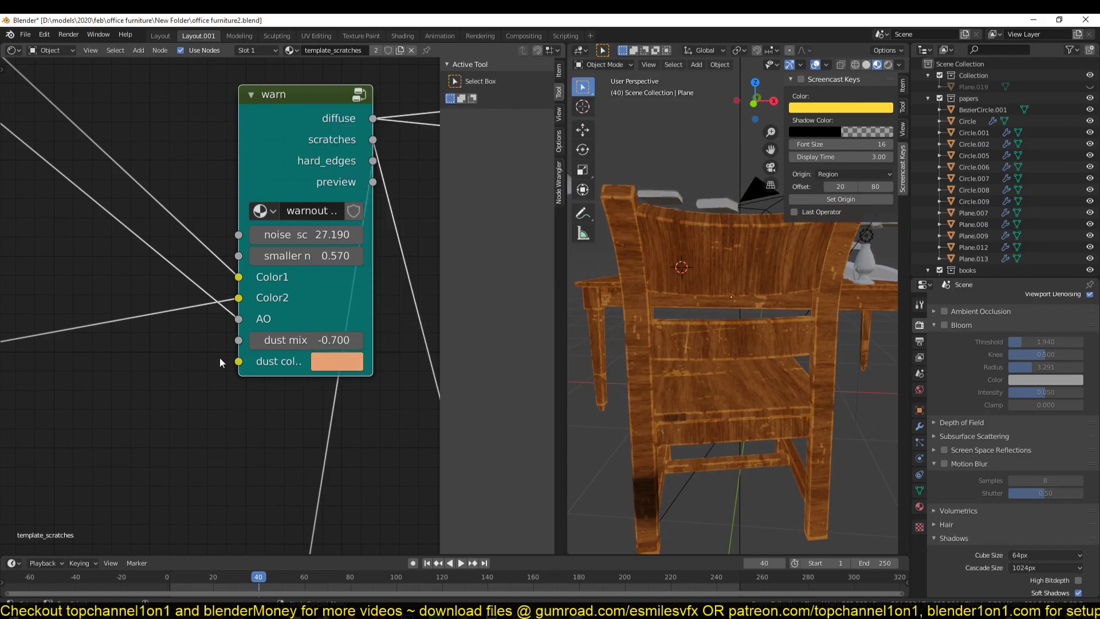
Step: Set the dust mix factor to 0.100 and pick a light blue dust colour
{"action": "left_click_drag", "start_coordinate": [303, 339], "coordinate": [326, 339]}
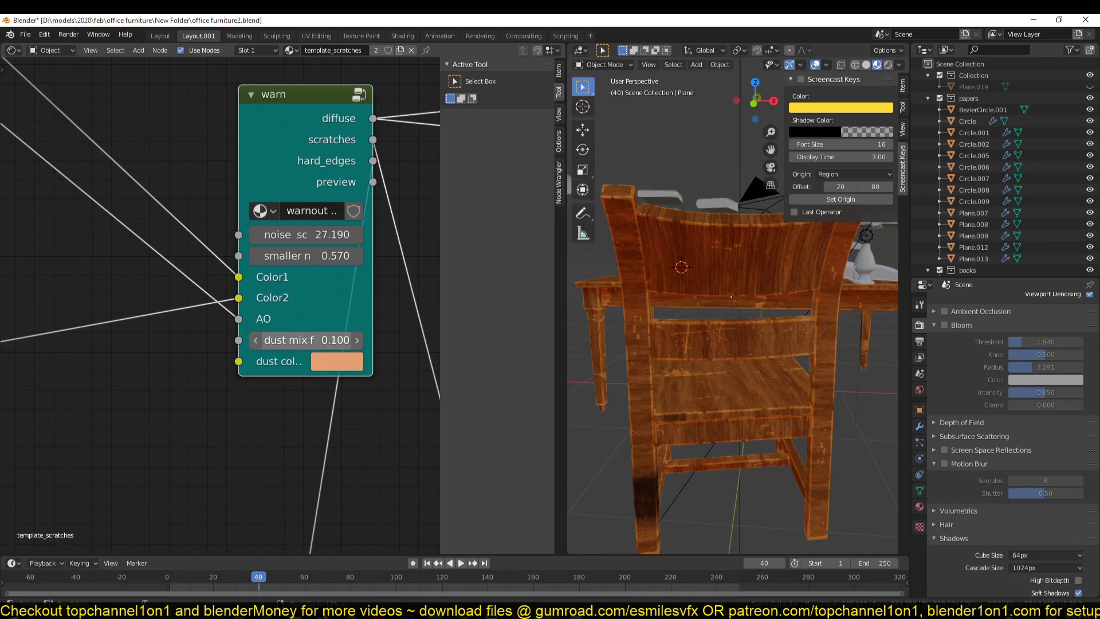
{"action": "left_click", "coordinate": [329, 370]}
{"action": "mouse_move", "coordinate": [377, 221]}
{"action": "left_mouse_down"}
{"action": "mouse_move", "coordinate": [385, 221]}
{"action": "mouse_move", "coordinate": [381, 149]}
{"action": "mouse_move", "coordinate": [402, 112]}
{"action": "mouse_move", "coordinate": [401, 122]}
{"action": "left_mouse_up"}
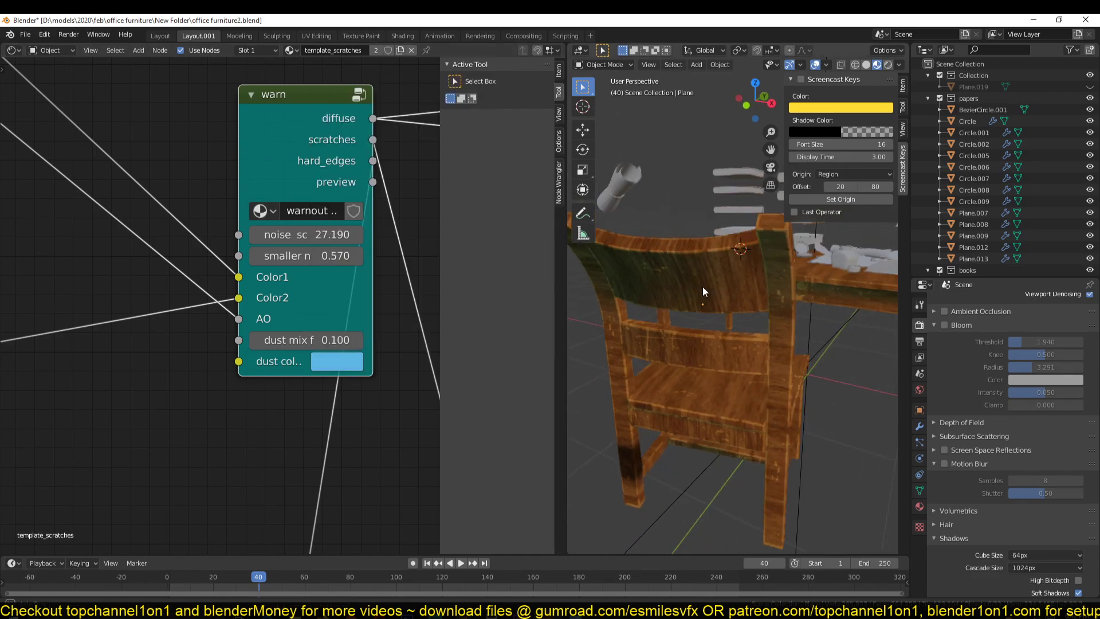
{"action": "scroll", "coordinate": [693, 288], "scroll_direction": "down", "scroll_amount": 3}
{"action": "mouse_move", "coordinate": [693, 288]}
{"action": "middle_mouse_down"}
{"action": "mouse_move", "coordinate": [733, 320]}
{"action": "mouse_move", "coordinate": [624, 250]}
{"action": "mouse_move", "coordinate": [679, 207]}
{"action": "mouse_move", "coordinate": [640, 197]}
{"action": "mouse_move", "coordinate": [642, 238]}
{"action": "mouse_move", "coordinate": [682, 198]}
{"action": "mouse_move", "coordinate": [682, 177]}
{"action": "mouse_move", "coordinate": [692, 300]}
{"action": "middle_mouse_up"}
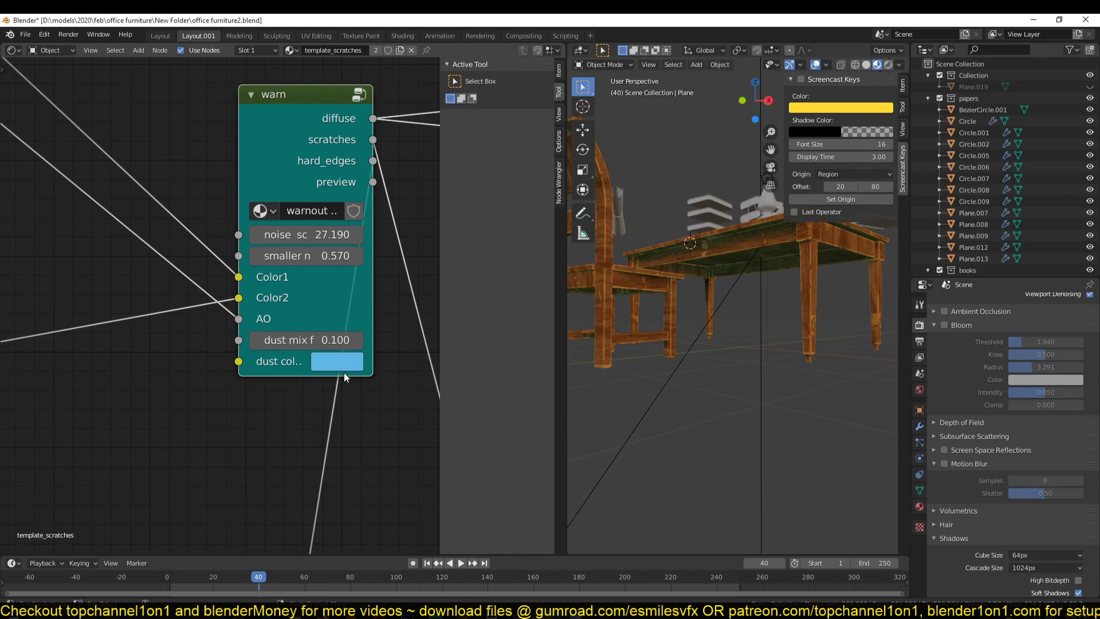
{"action": "scroll", "coordinate": [325, 319], "scroll_direction": "down", "scroll_amount": 3}
Step: Select the Principled BSDF node and hide the Screencast Keys sidebar with N
{"action": "middle_click_drag", "start_coordinate": [326, 318], "coordinate": [166, 366]}
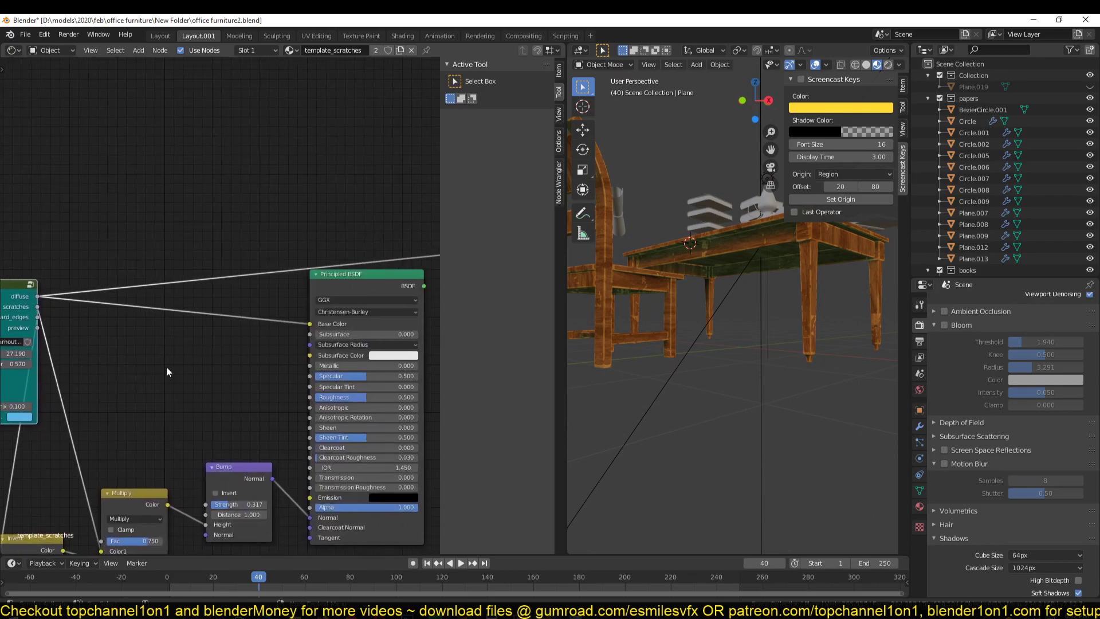
{"action": "left_click", "coordinate": [374, 284], "text": "ctrl+shift"}
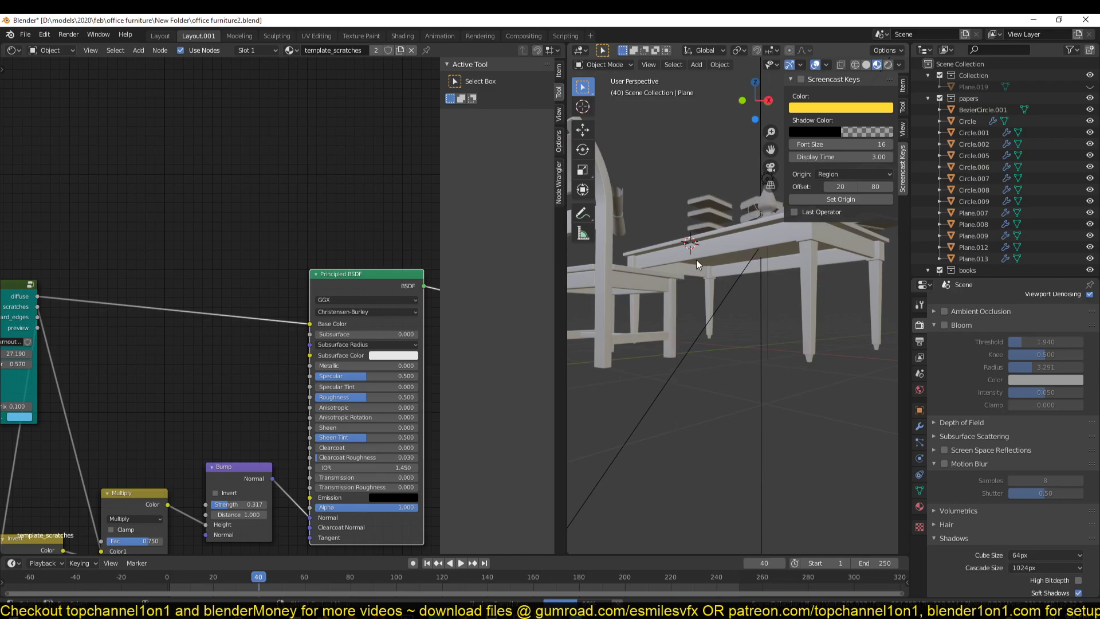
{"action": "key", "text": "n"}
Step: Save the file while orbiting to inspect the worn wood on the desk and chair
{"action": "mouse_move", "coordinate": [669, 330]}
{"action": "middle_mouse_down"}
{"action": "mouse_move", "coordinate": [626, 384]}
{"action": "mouse_move", "coordinate": [734, 312]}
{"action": "mouse_move", "coordinate": [804, 323]}
{"action": "mouse_move", "coordinate": [805, 343]}
{"action": "mouse_move", "coordinate": [850, 329]}
{"action": "mouse_move", "coordinate": [858, 356]}
{"action": "mouse_move", "coordinate": [802, 328]}
{"action": "mouse_move", "coordinate": [748, 329]}
{"action": "mouse_move", "coordinate": [688, 349]}
{"action": "mouse_move", "coordinate": [768, 379]}
{"action": "mouse_move", "coordinate": [682, 362]}
{"action": "mouse_move", "coordinate": [713, 327]}
{"action": "mouse_move", "coordinate": [906, 308]}
{"action": "mouse_move", "coordinate": [633, 358]}
{"action": "mouse_move", "coordinate": [640, 390]}
{"action": "mouse_move", "coordinate": [562, 362]}
{"action": "middle_mouse_up"}
{"action": "key", "text": "ctrl+s"}
{"action": "mouse_move", "coordinate": [617, 329]}
{"action": "middle_mouse_down"}
{"action": "mouse_move", "coordinate": [688, 355]}
{"action": "mouse_move", "coordinate": [829, 355]}
{"action": "mouse_move", "coordinate": [750, 314]}
{"action": "mouse_move", "coordinate": [739, 327]}
{"action": "mouse_move", "coordinate": [792, 321]}
{"action": "mouse_move", "coordinate": [744, 331]}
{"action": "middle_mouse_up"}
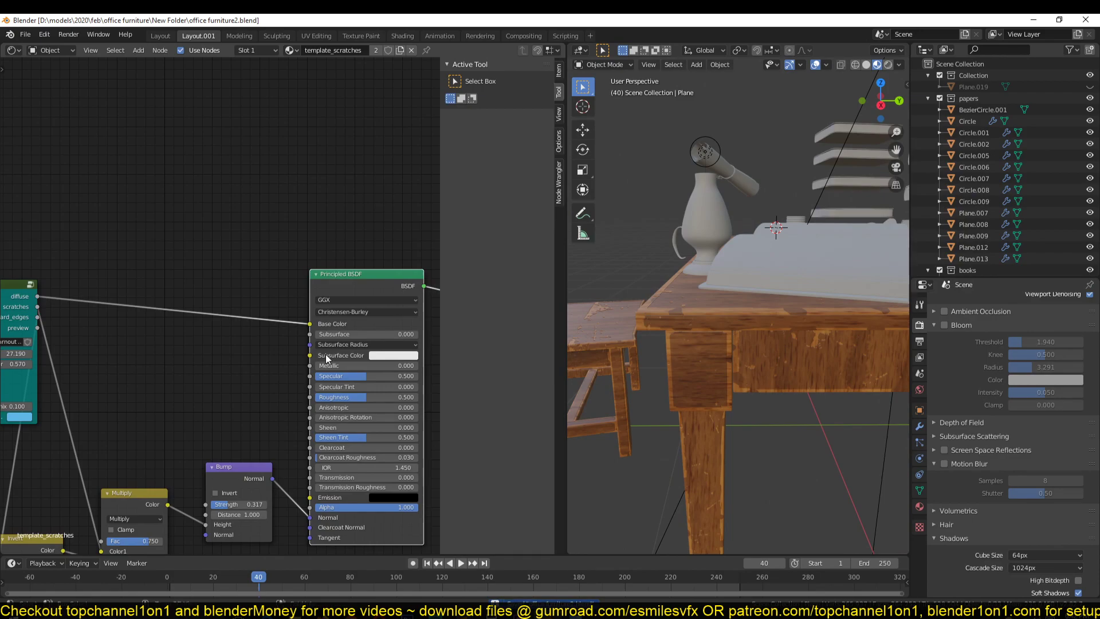